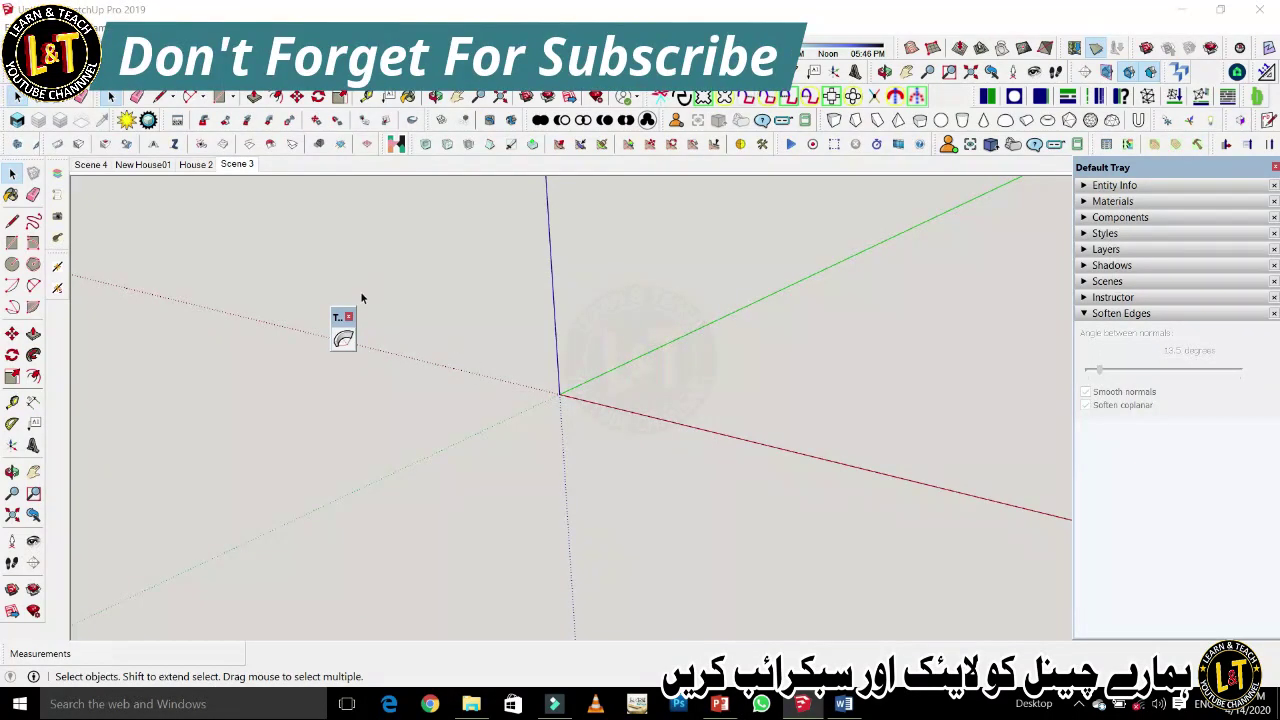
# Move the floating bend toolbar aside and draw a ground rectangle about 69' by 21' near the origin in top view.
pyautogui.moveTo(340, 314); pyautogui.dragTo(159, 210)
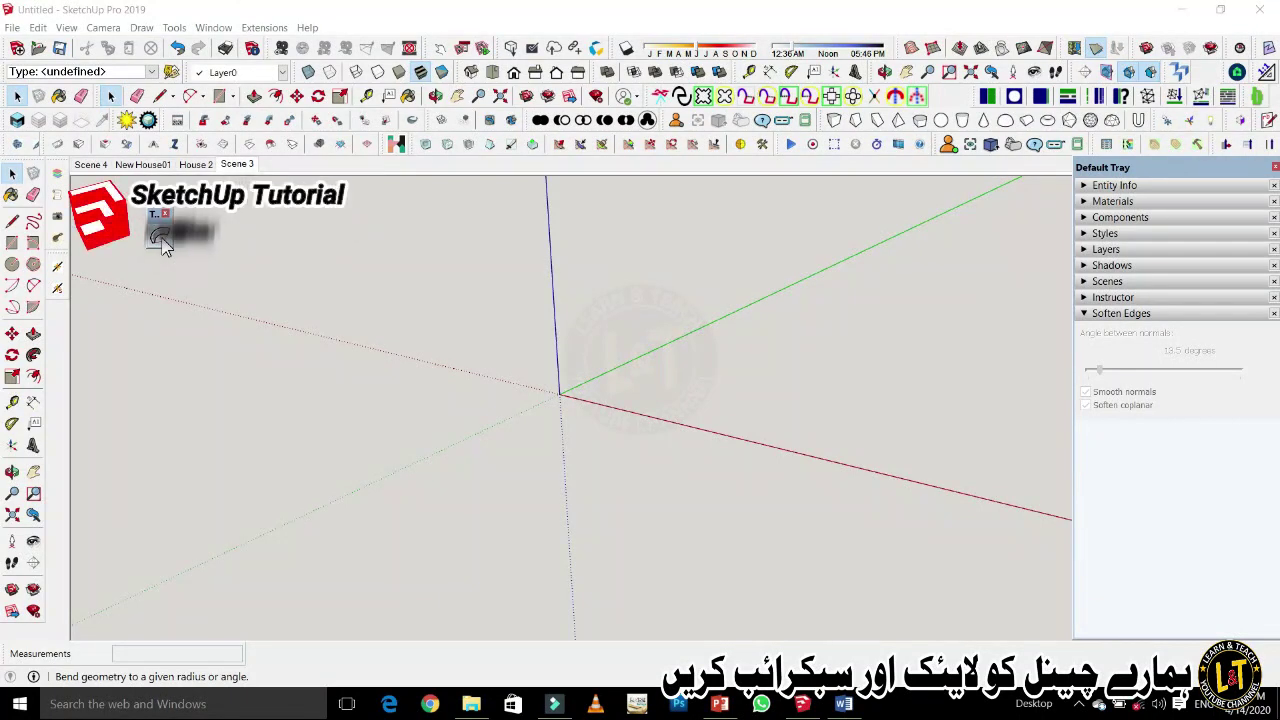
pyautogui.moveTo(408, 332); pyautogui.dragTo(540, 140, button='middle')
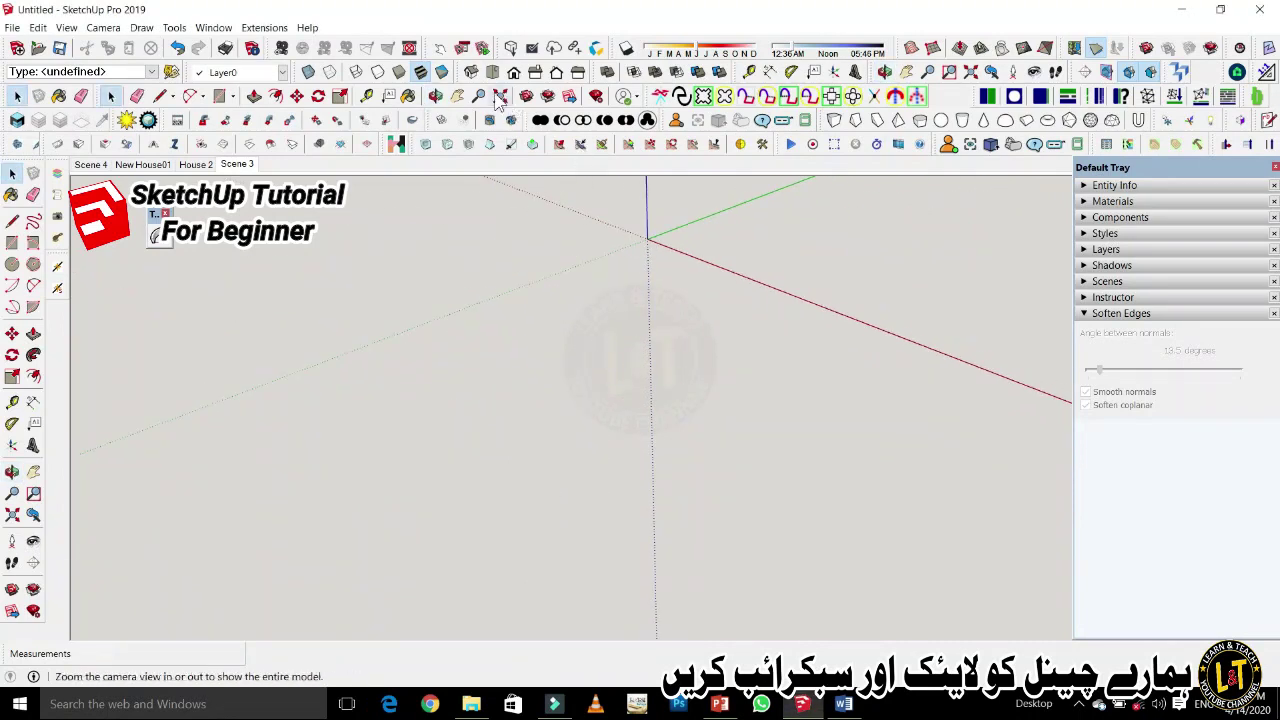
pyautogui.click(492, 72)
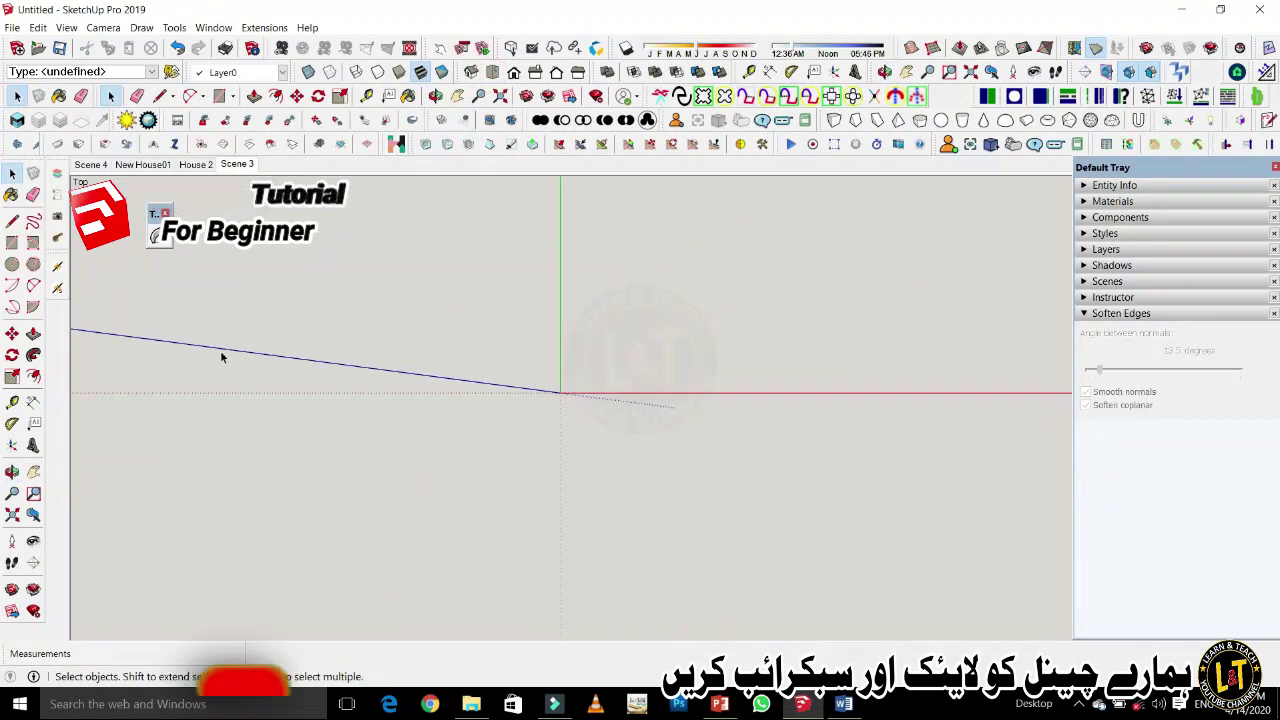
pyautogui.click(12, 244)
pyautogui.click(508, 342)
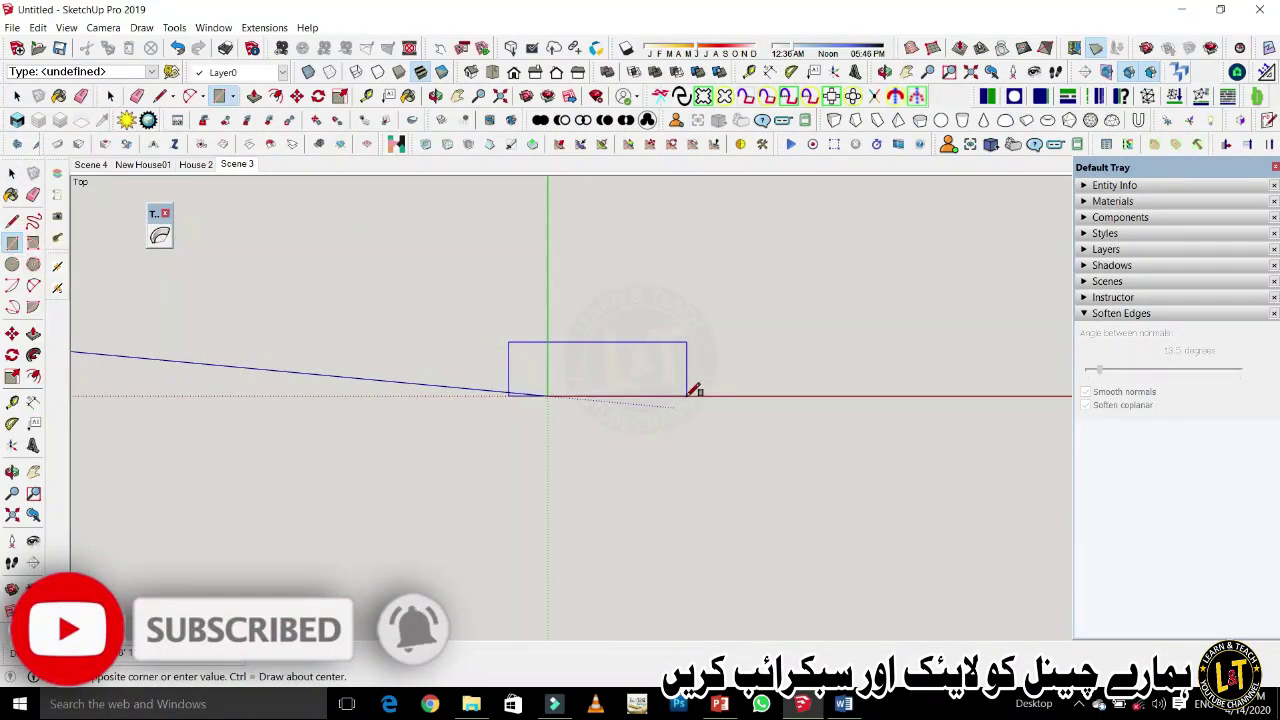
pyautogui.click(687, 395)
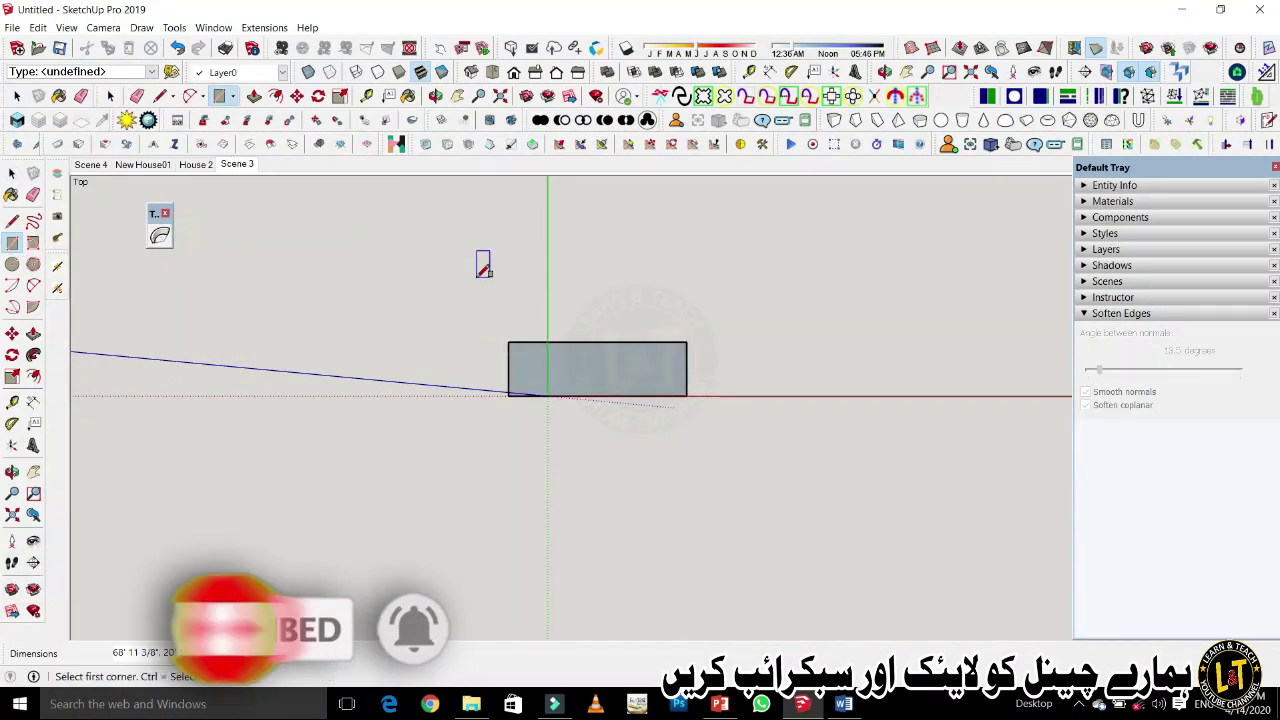
# Push/Pull the rectangle up about 6' 8" into a flat box.
pyautogui.click(476, 76)
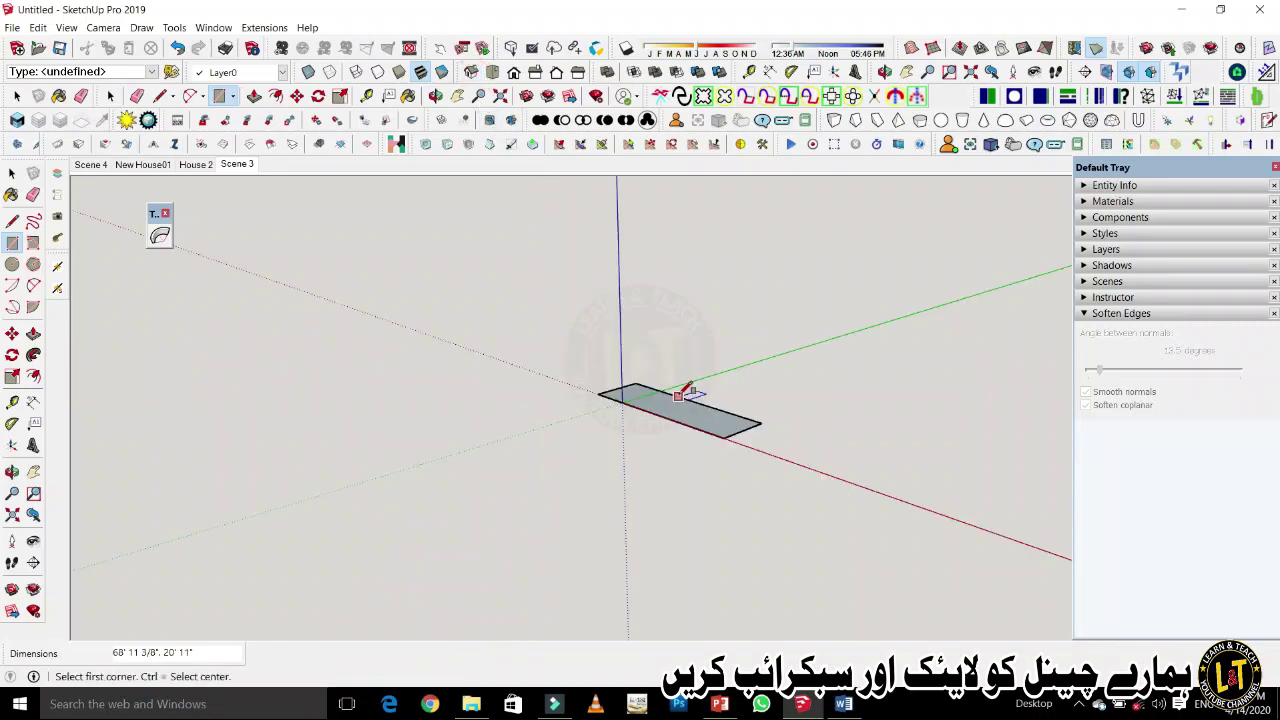
pyautogui.press('t')
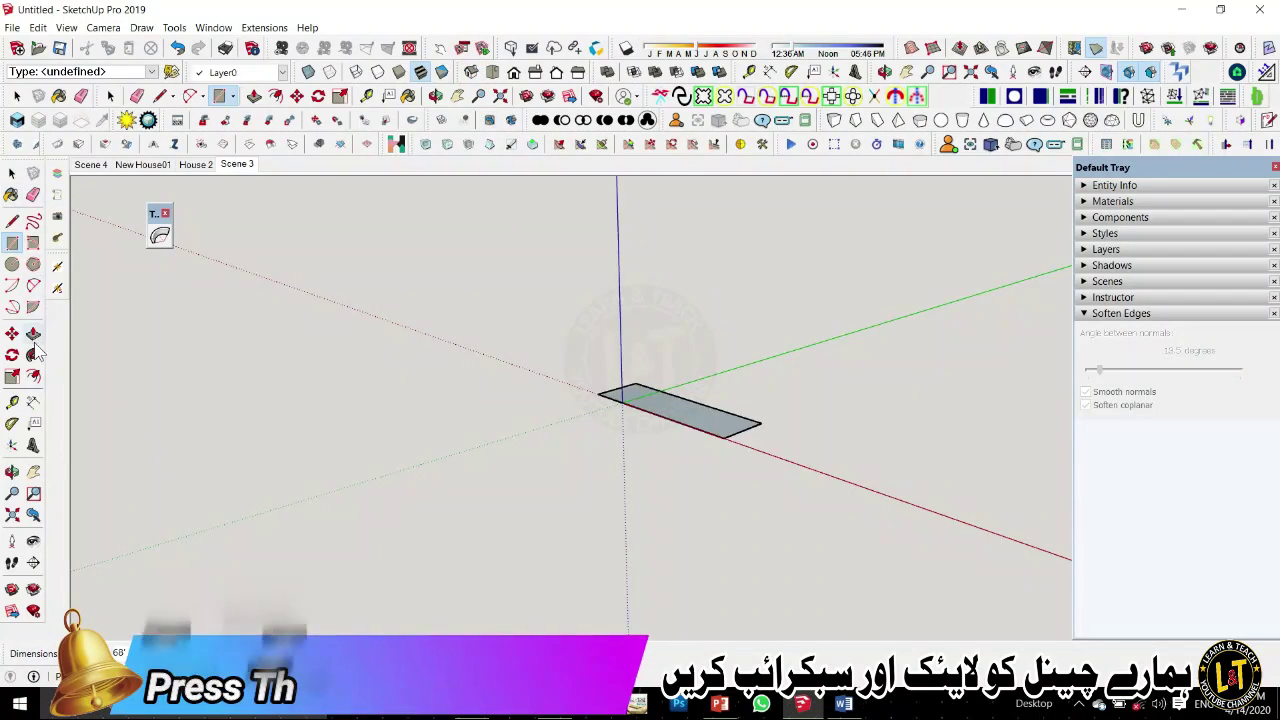
pyautogui.click(33, 336)
pyautogui.click(642, 390)
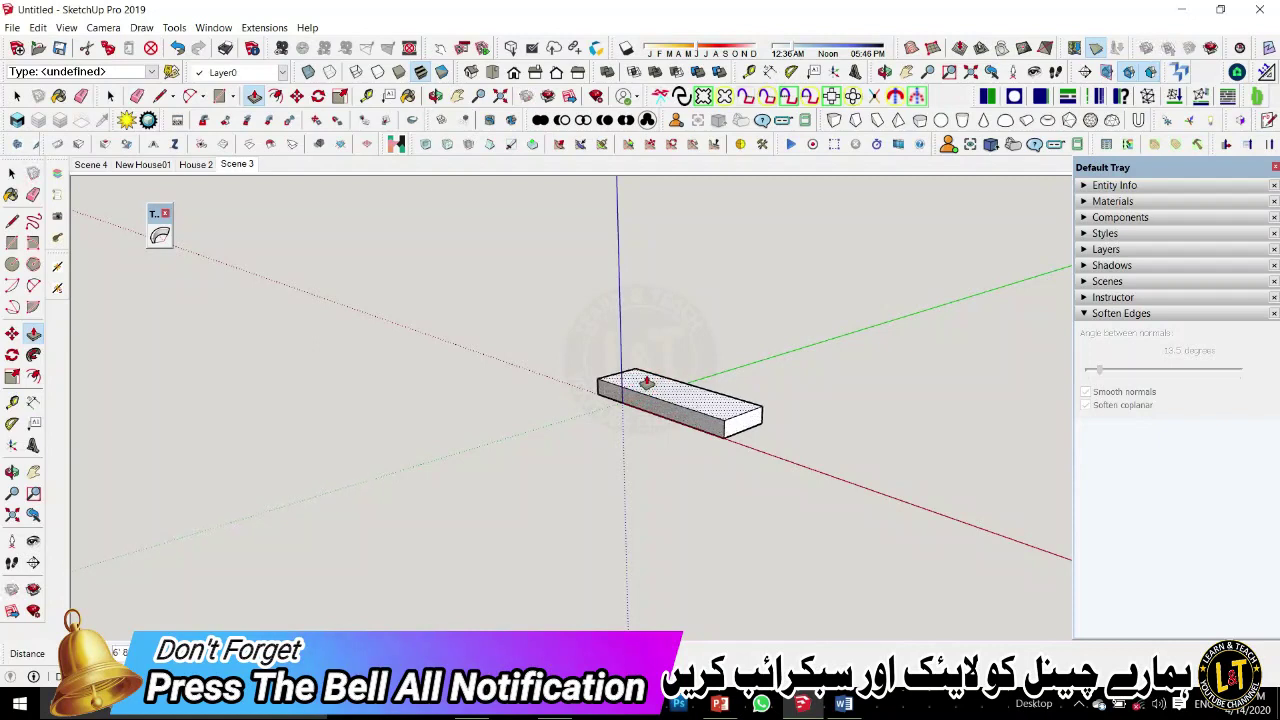
pyautogui.click(646, 384)
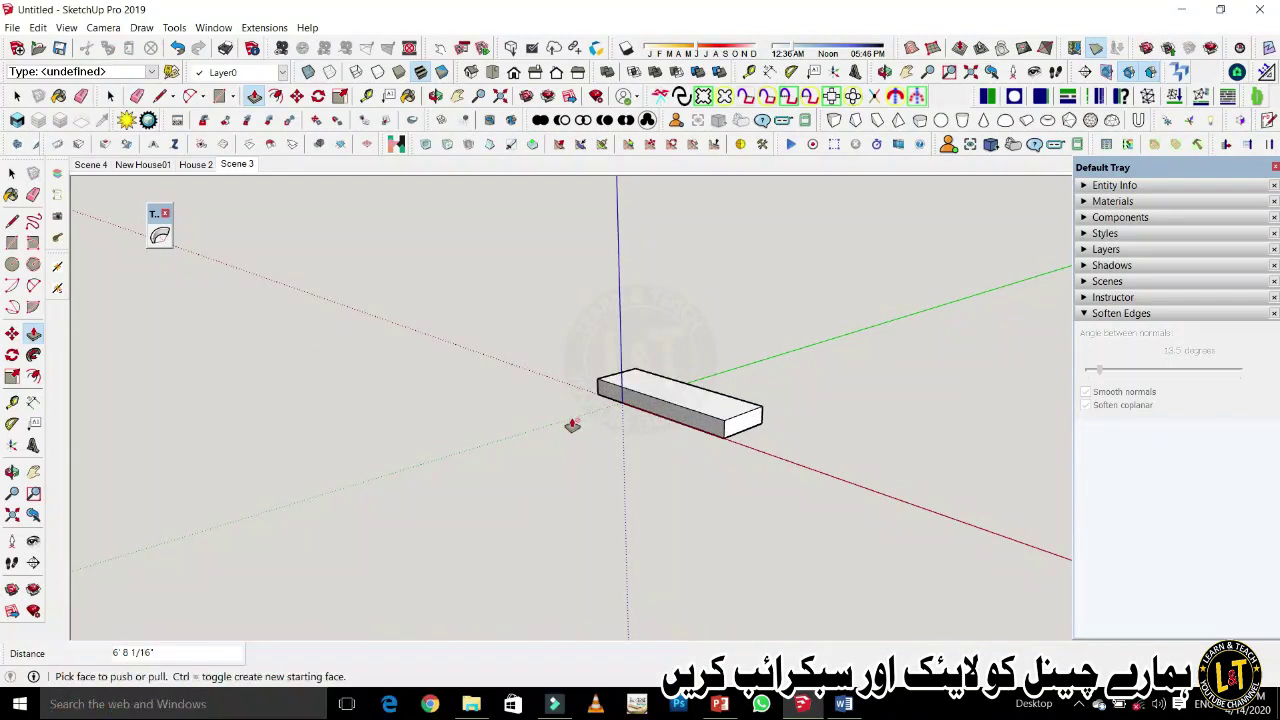
pyautogui.press('space')
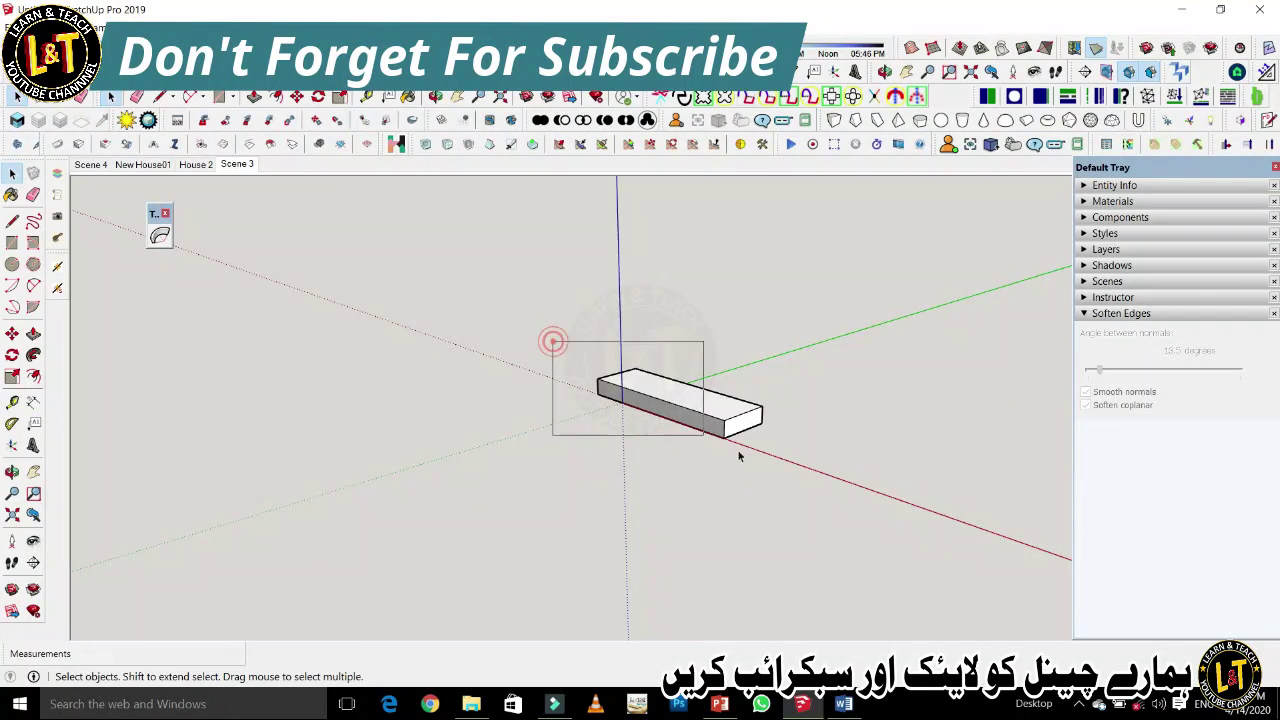
pyautogui.moveTo(737, 449); pyautogui.dragTo(845, 493)
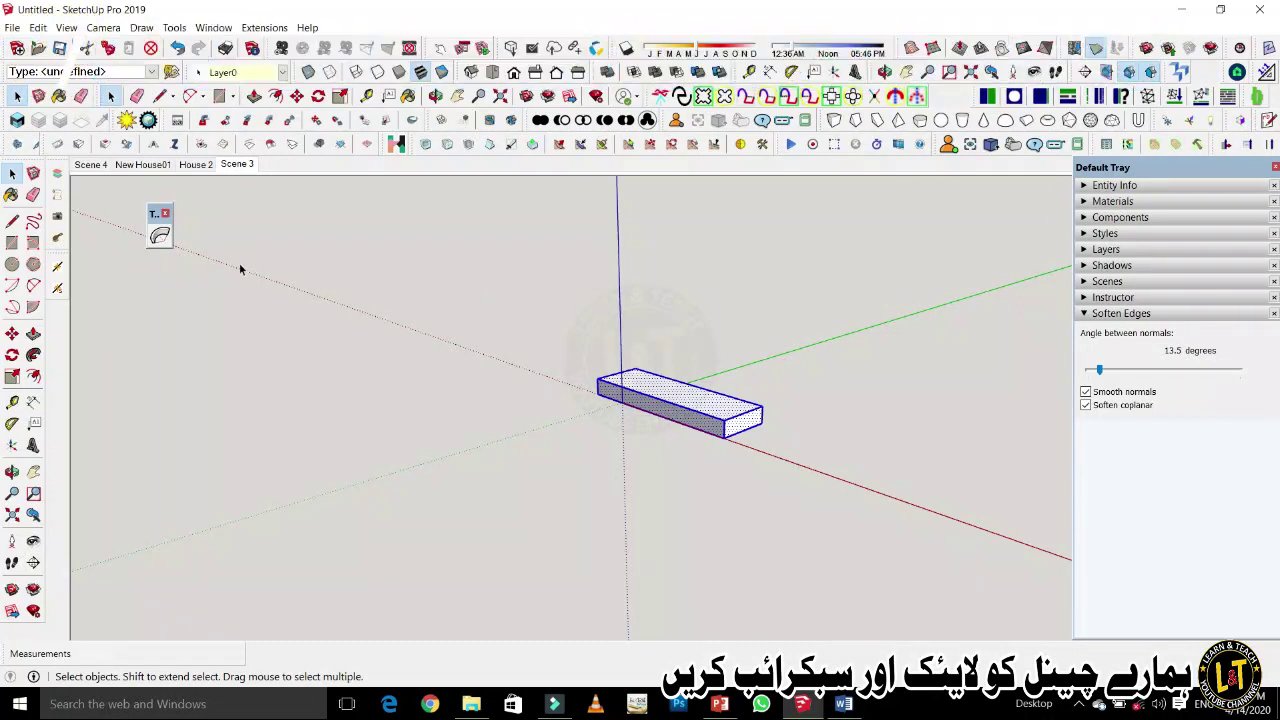
pyautogui.rightClick(632, 386)
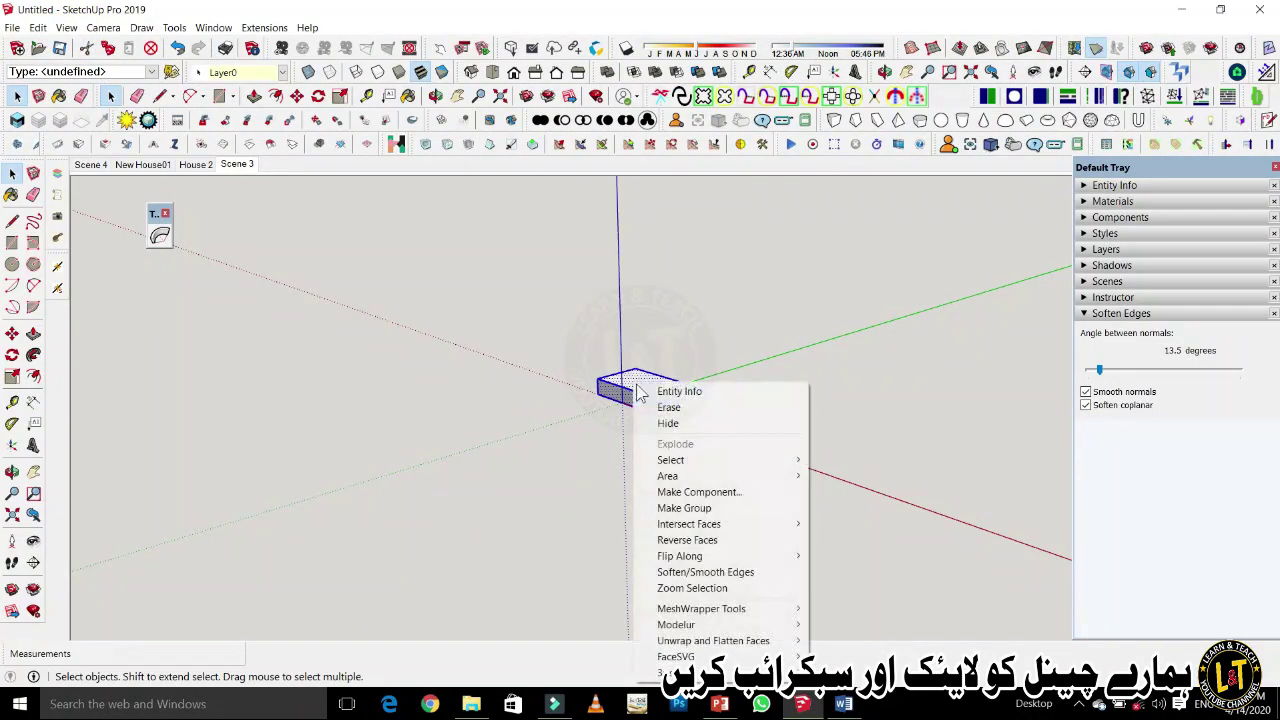
pyautogui.click(608, 428)
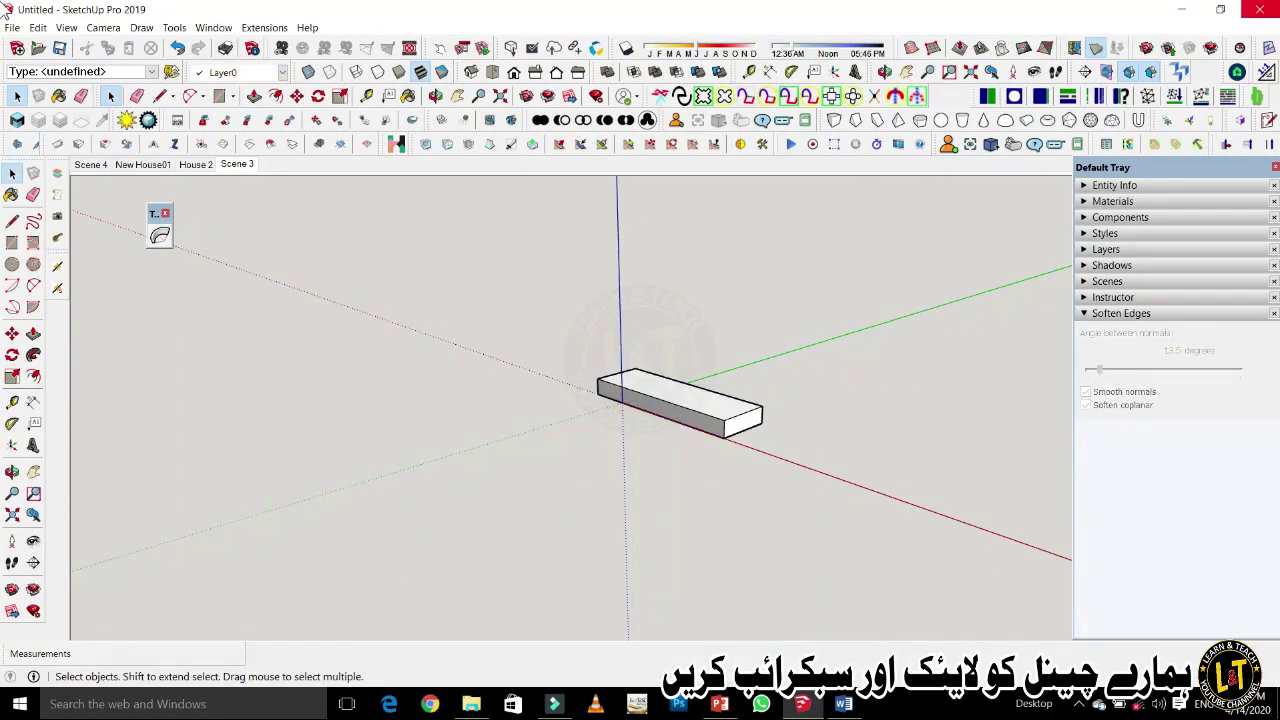
# Try to bend the ungrouped box with only its front face selected.
pyautogui.click(701, 425)
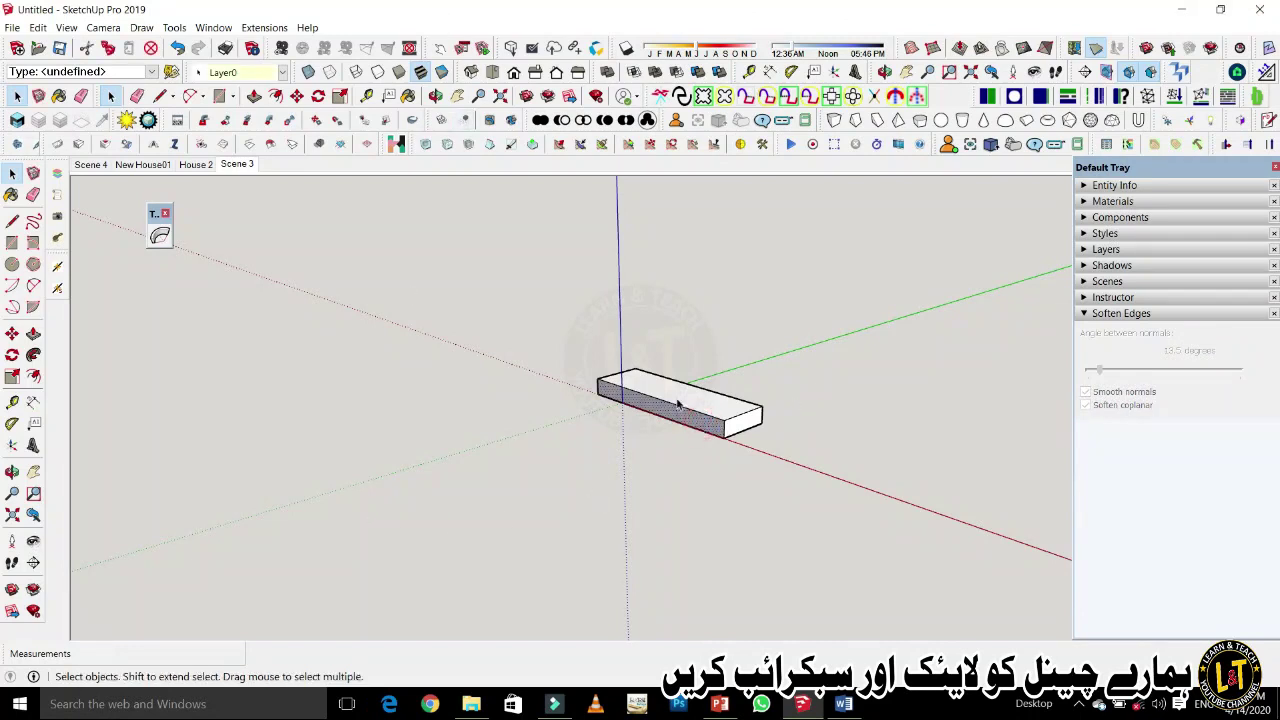
pyautogui.click(727, 430)
pyautogui.click(160, 238)
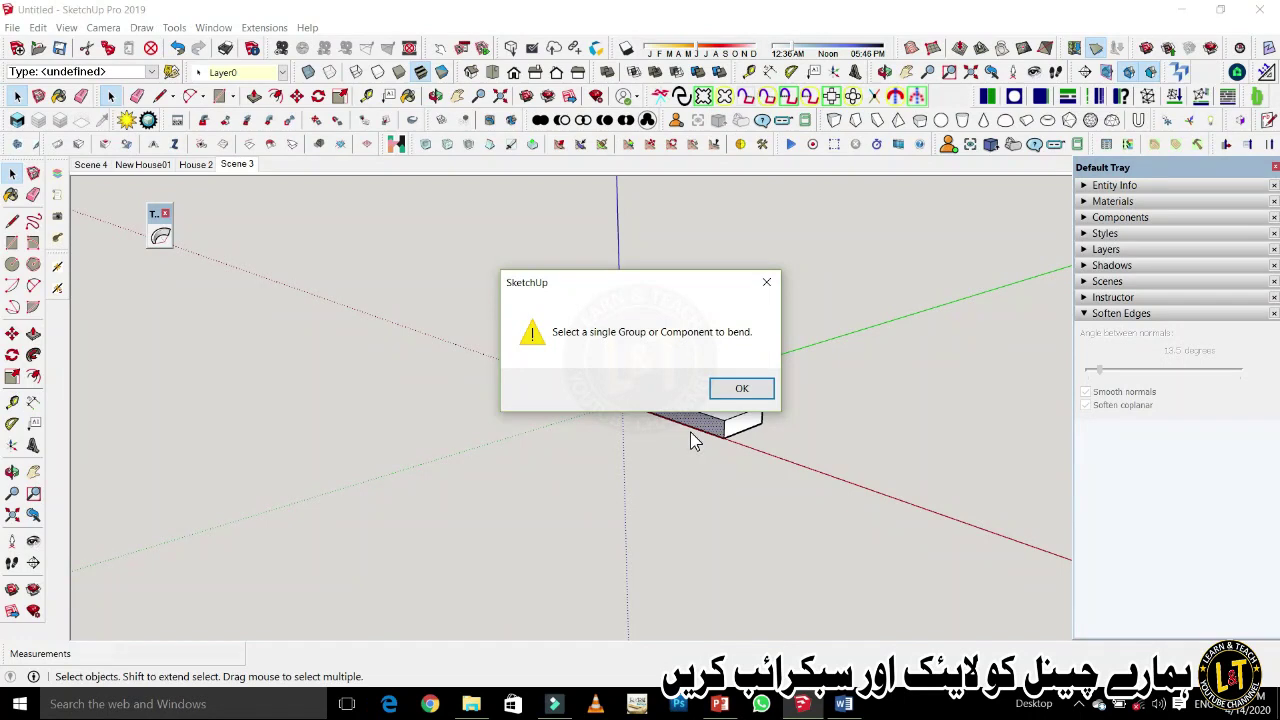
pyautogui.click(765, 284)
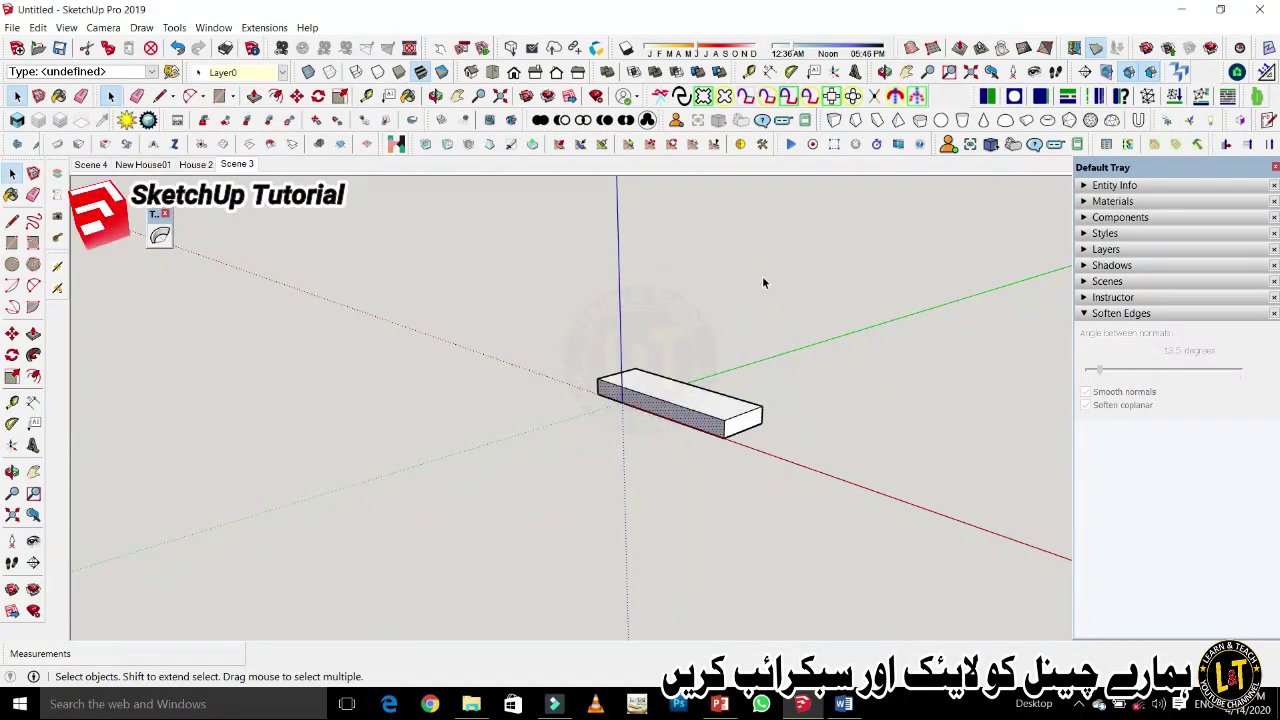
# Make a group from all the geometry of the box and show its entity info.
pyautogui.moveTo(520, 337); pyautogui.dragTo(820, 514)
pyautogui.rightClick(710, 420)
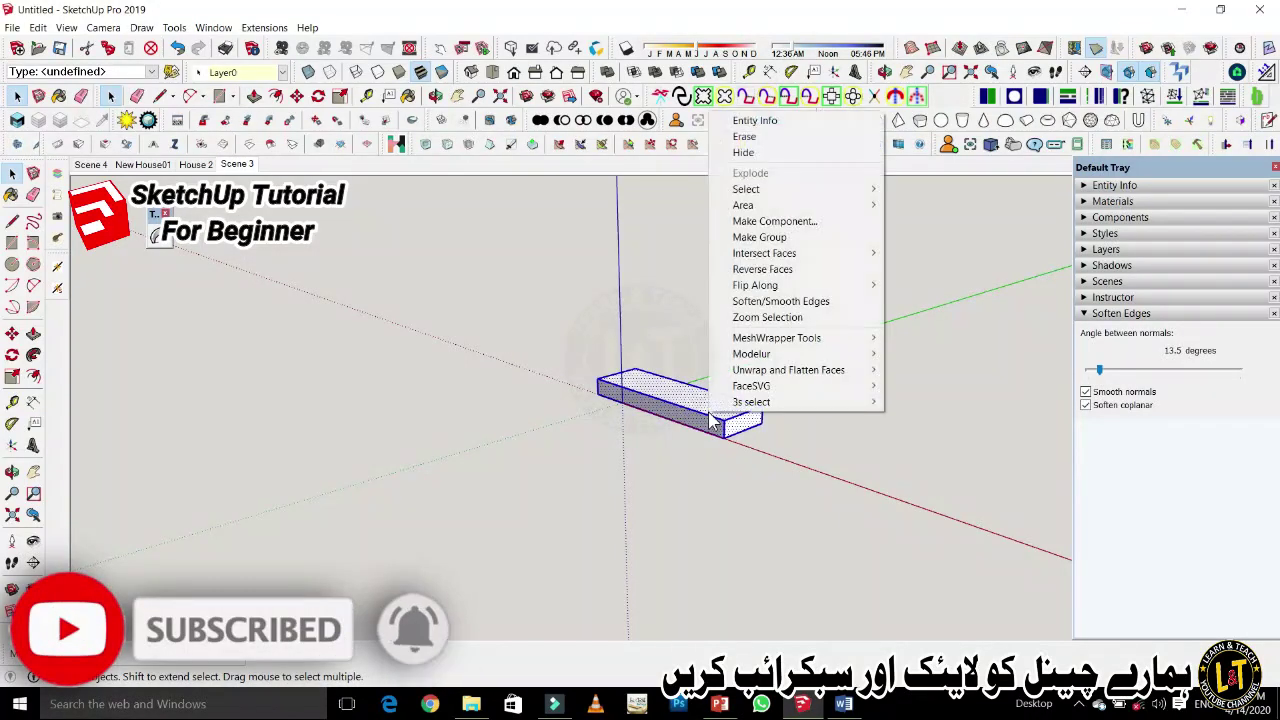
pyautogui.click(759, 237)
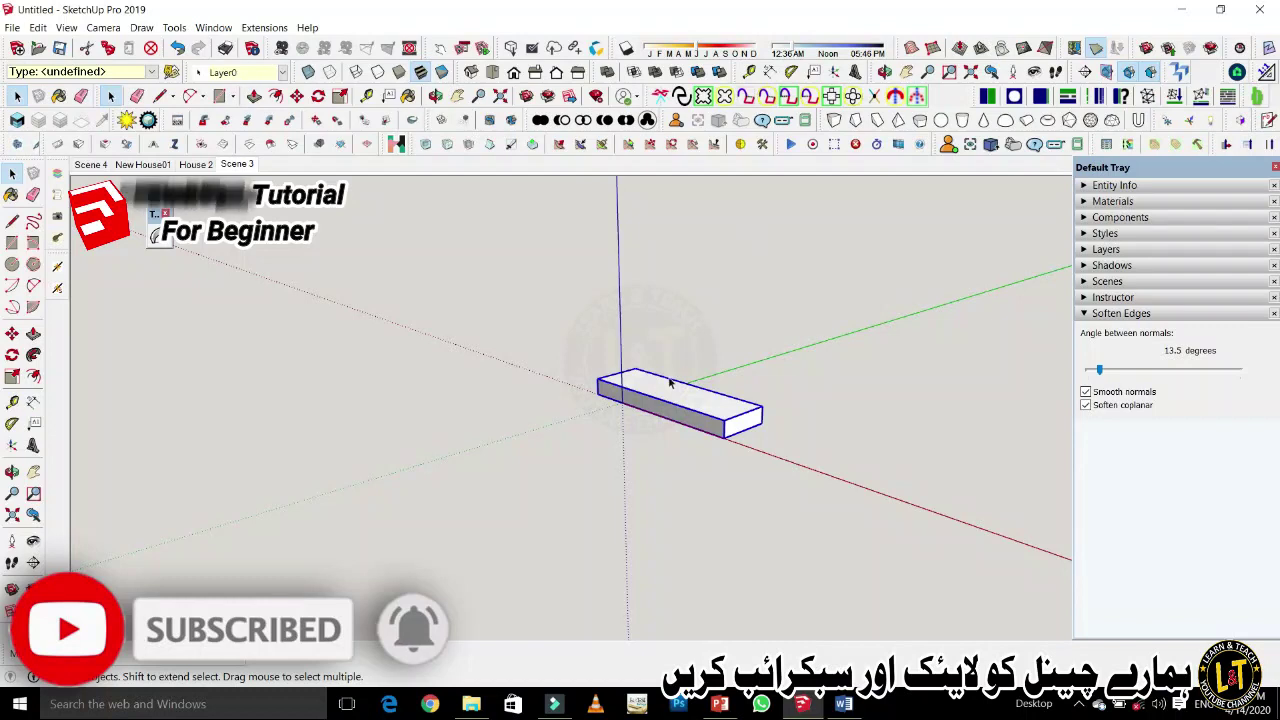
pyautogui.click(724, 428)
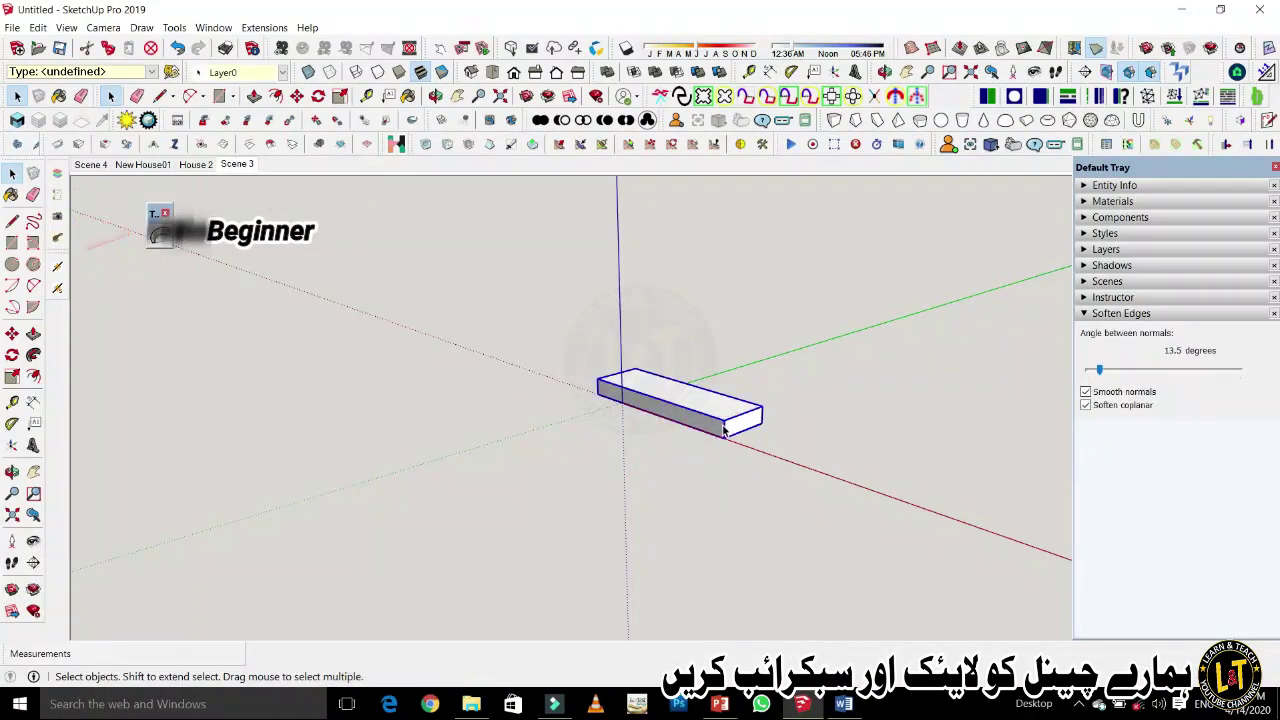
pyautogui.click(1114, 185)
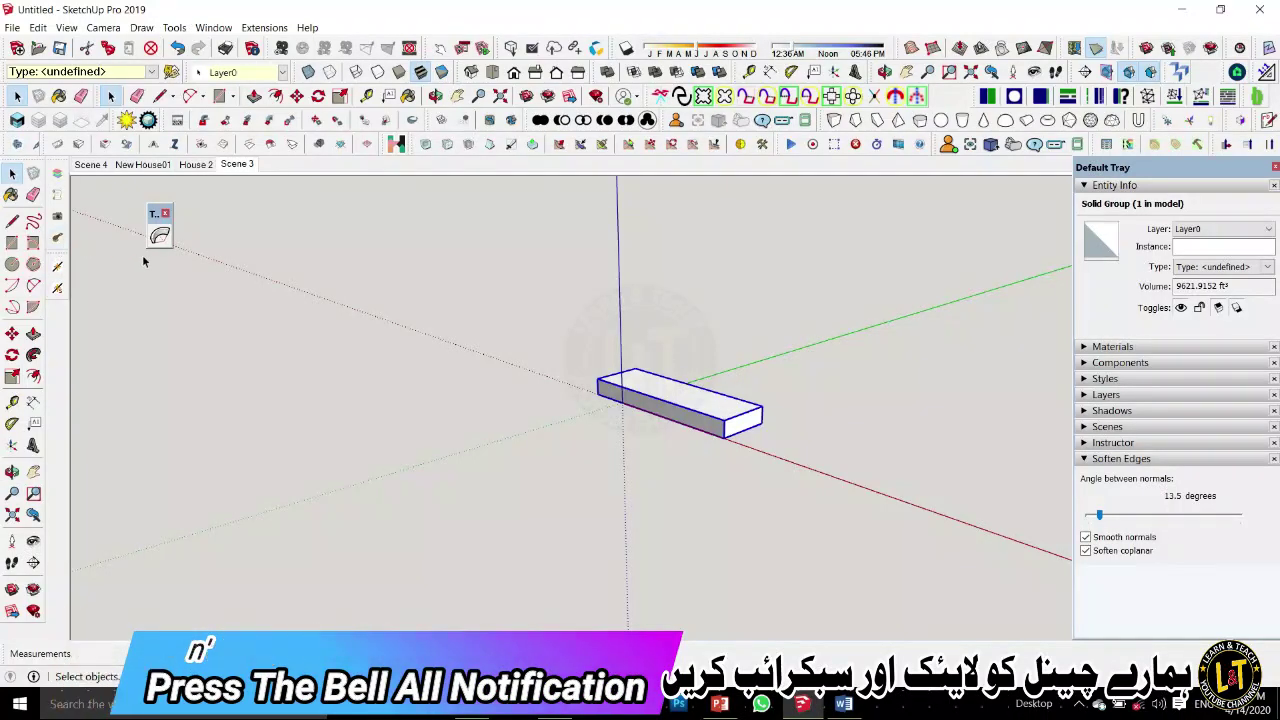
# Deselect the group and try to run the bend tool with nothing selected.
pyautogui.click(490, 404)
pyautogui.click(564, 432)
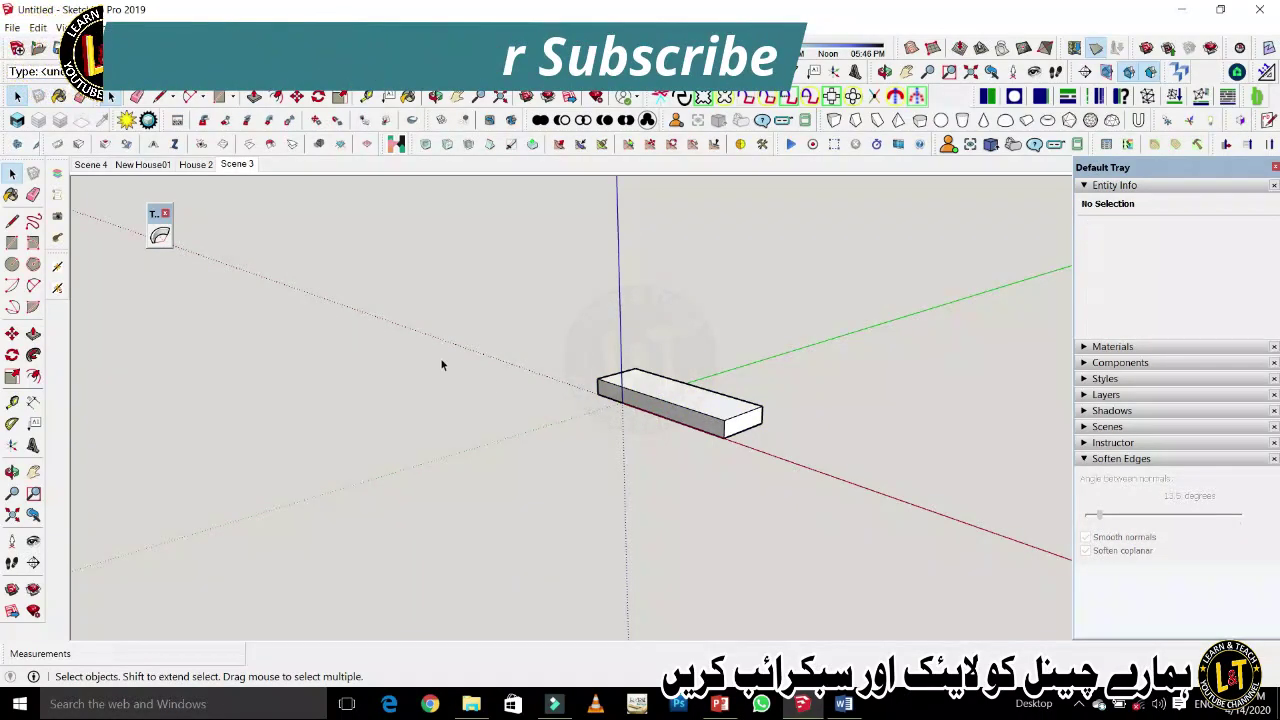
pyautogui.click(160, 237)
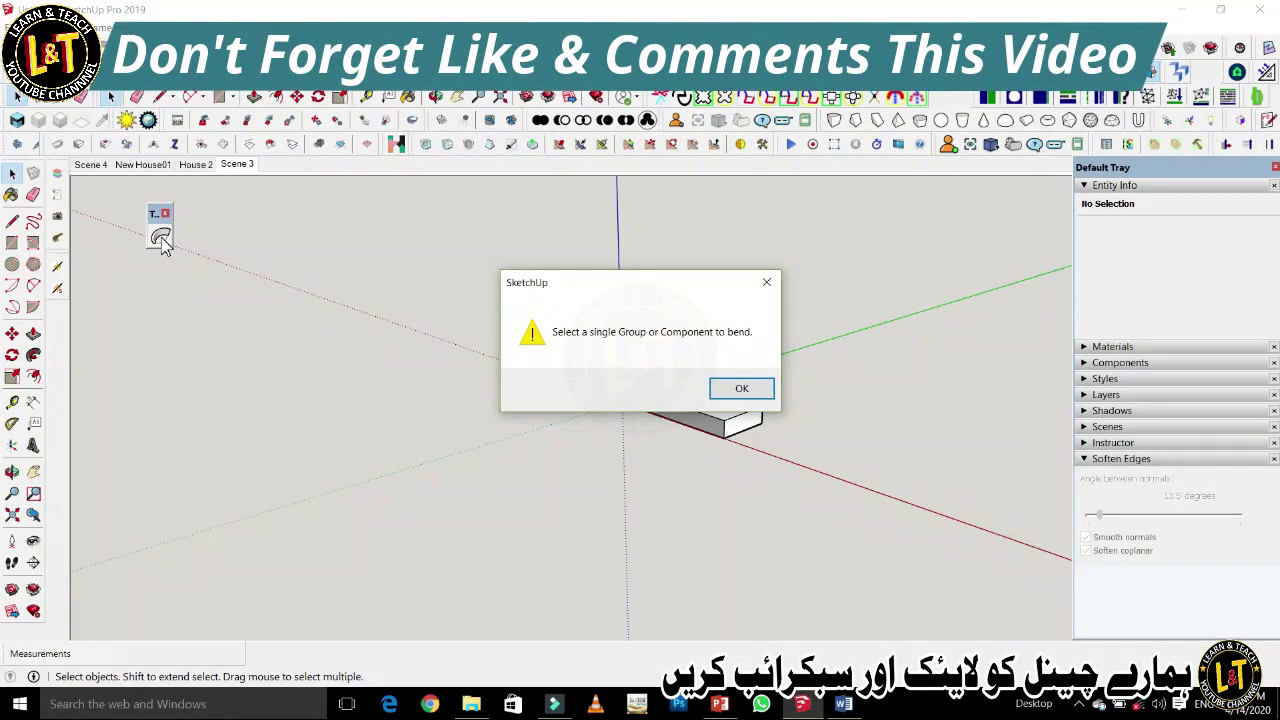
pyautogui.click(712, 392)
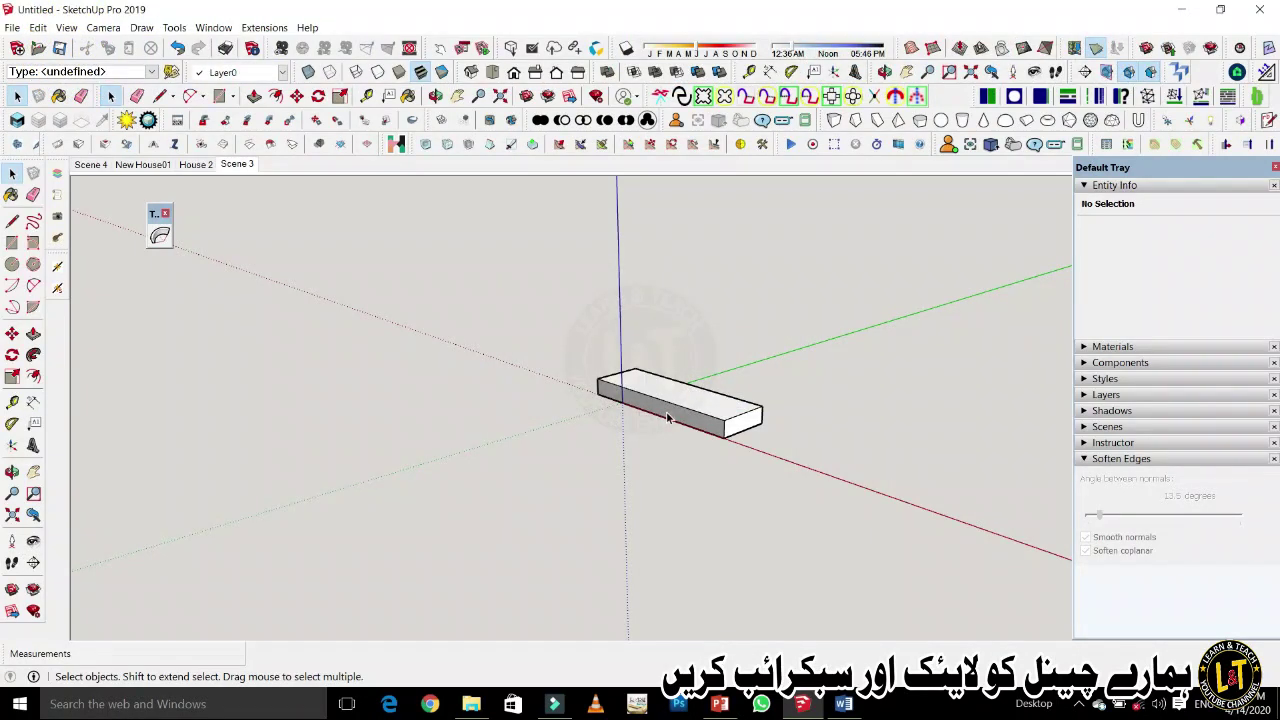
# Run the bend tool on the box group and pull its middle handle toward the front to a bend of about 162 degrees.
pyautogui.click(667, 399)
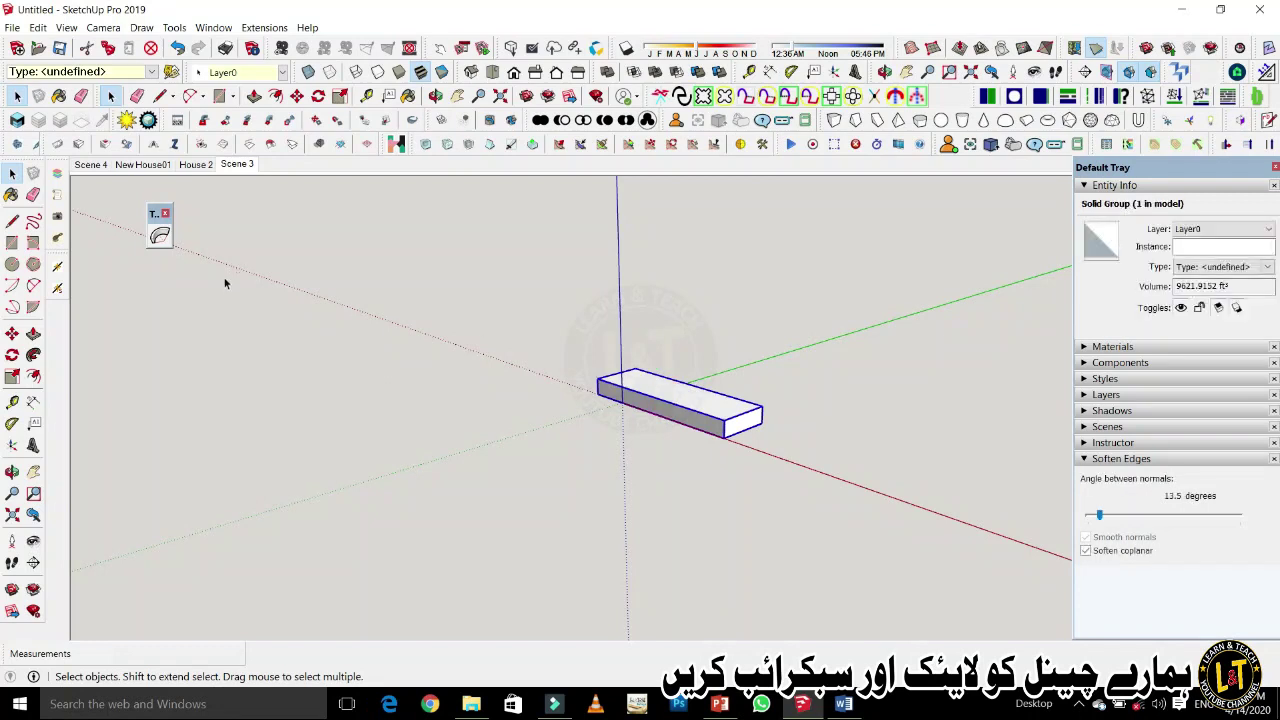
pyautogui.click(165, 237)
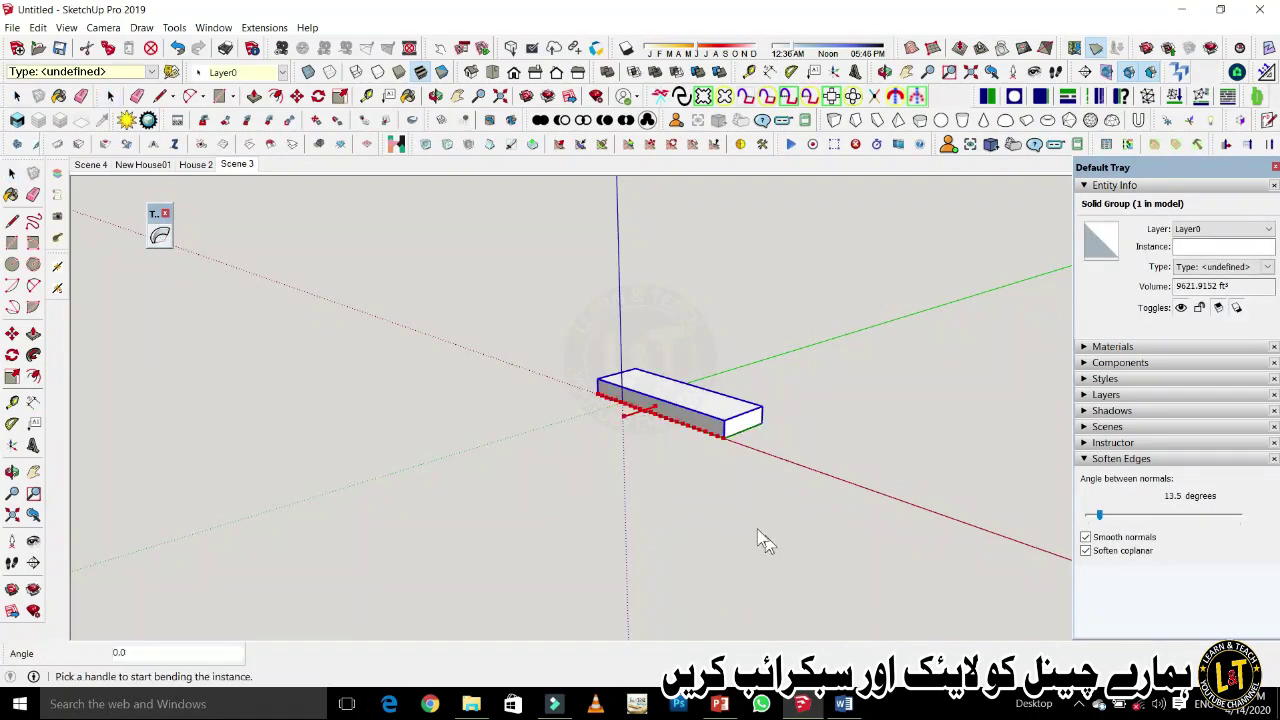
pyautogui.scroll(3, 705, 440)
pyautogui.moveTo(700, 430)
pyautogui.mouseDown(button='middle')
pyautogui.moveTo(680, 409)
pyautogui.moveTo(706, 452)
pyautogui.mouseUp(button='middle')
pyautogui.scroll(4, 587, 432)
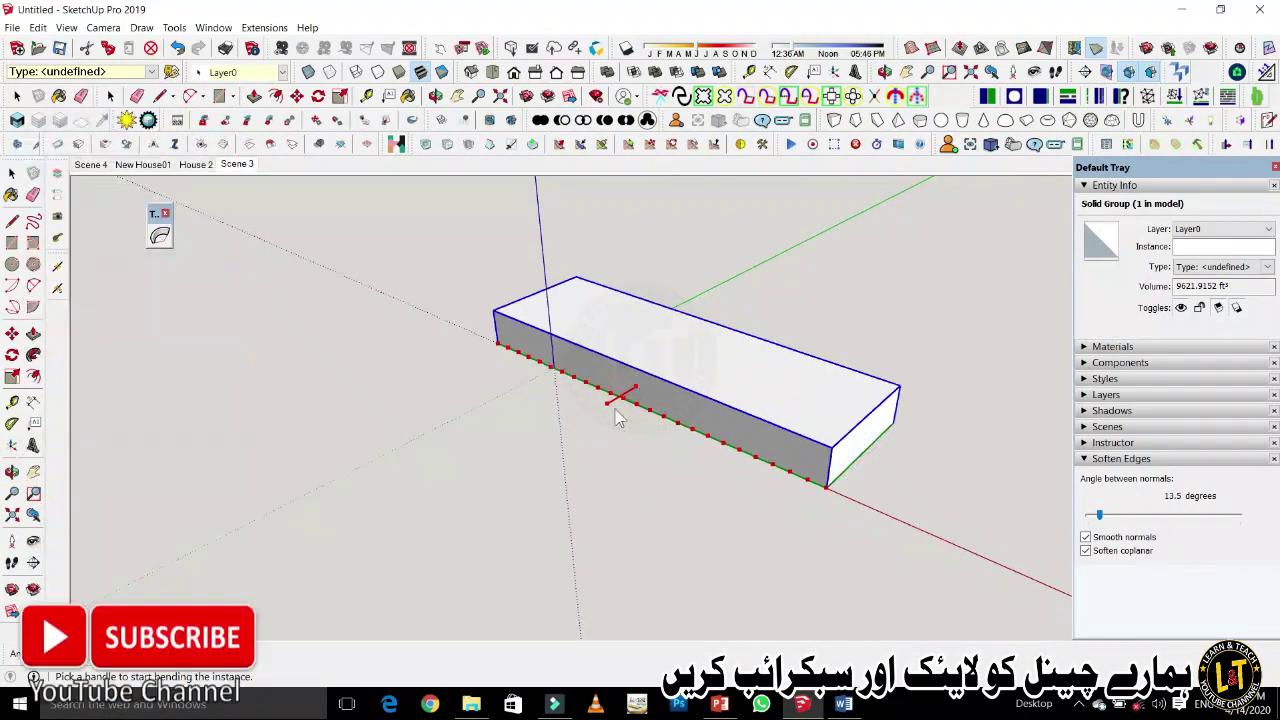
pyautogui.scroll(-3, 455, 411)
pyautogui.scroll(3, 842, 508)
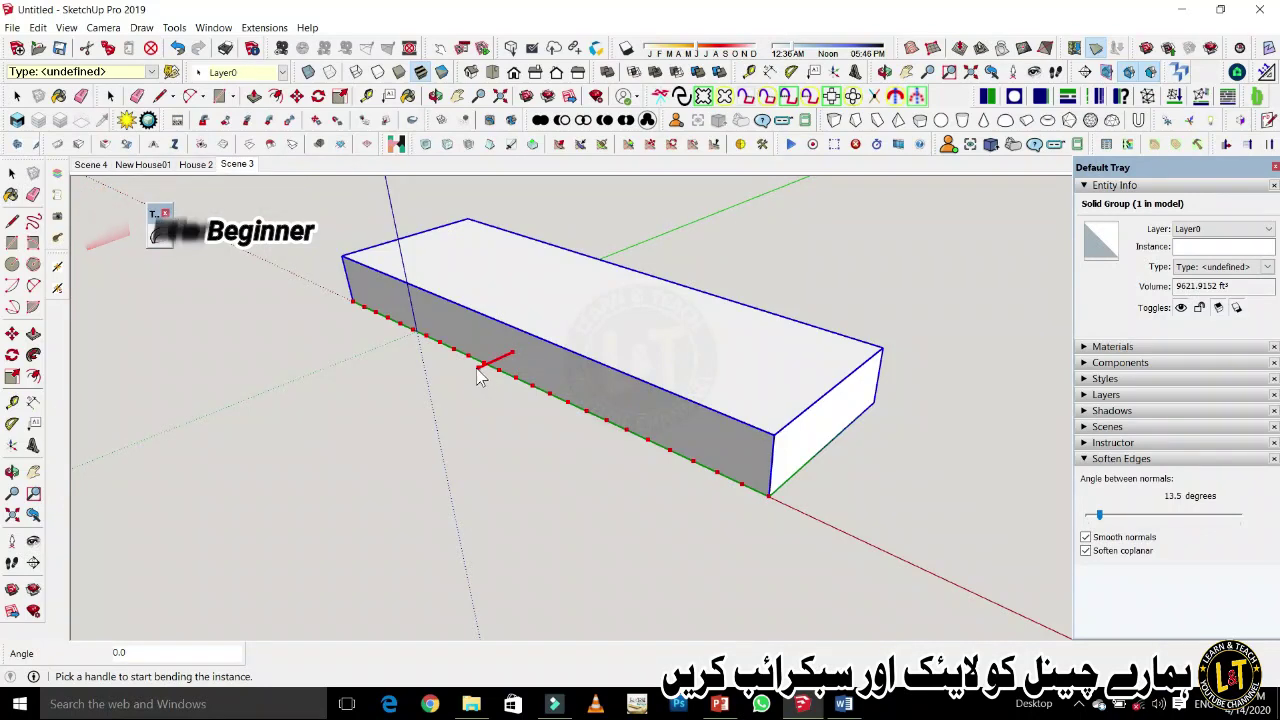
pyautogui.moveTo(476, 370)
pyautogui.mouseDown()
pyautogui.moveTo(463, 392)
pyautogui.moveTo(477, 370)
pyautogui.moveTo(392, 430)
pyautogui.moveTo(500, 382)
pyautogui.moveTo(423, 357)
pyautogui.moveTo(434, 343)
pyautogui.moveTo(585, 320)
pyautogui.moveTo(429, 400)
pyautogui.moveTo(415, 418)
pyautogui.moveTo(553, 362)
pyautogui.moveTo(428, 462)
pyautogui.mouseUp()
pyautogui.moveTo(470, 428); pyautogui.dragTo(543, 463, button='middle')
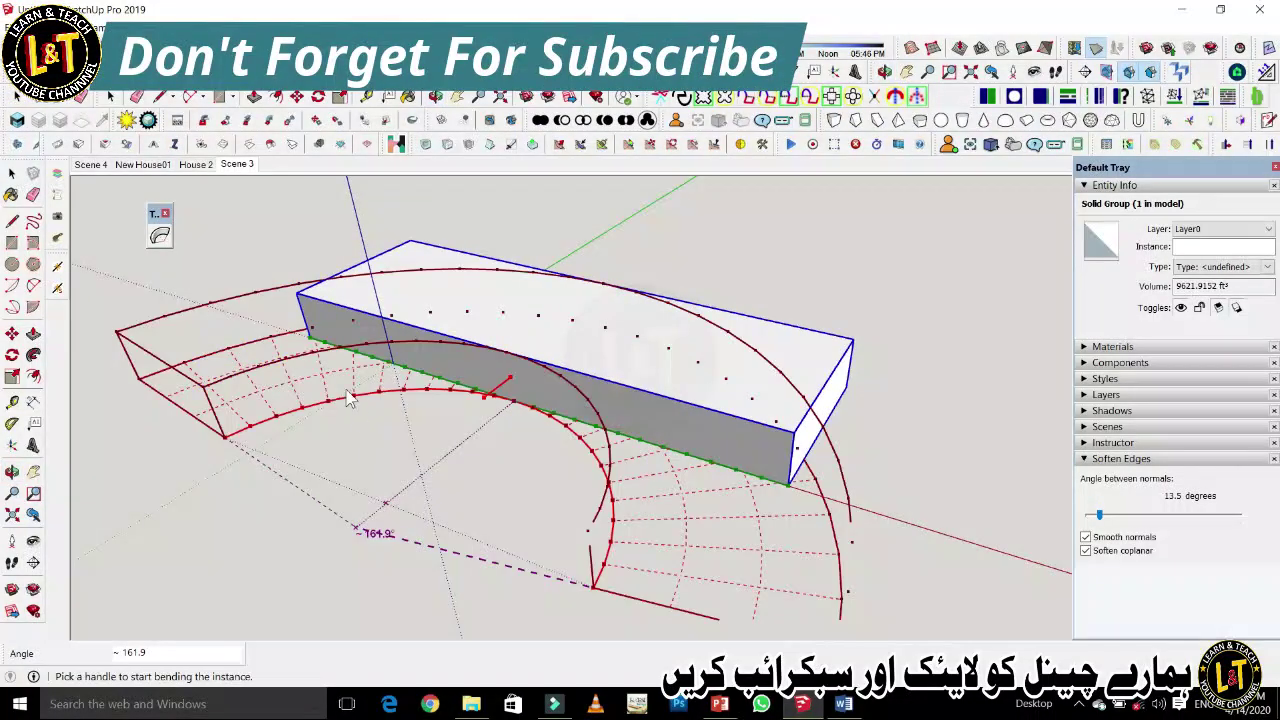
pyautogui.moveTo(349, 398); pyautogui.dragTo(300, 372, button='middle')
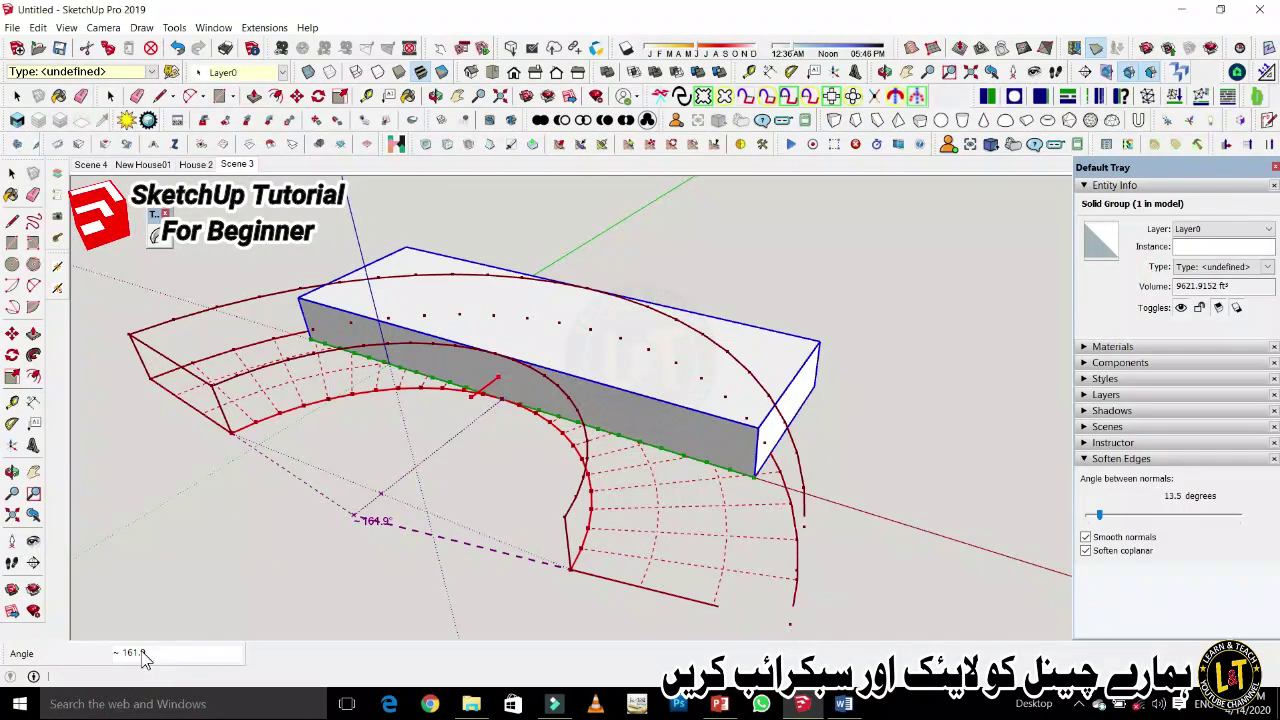
# Preview the bend at an angle of 25 degrees and at 100 degrees.
pyautogui.write('25')
pyautogui.press('Return')
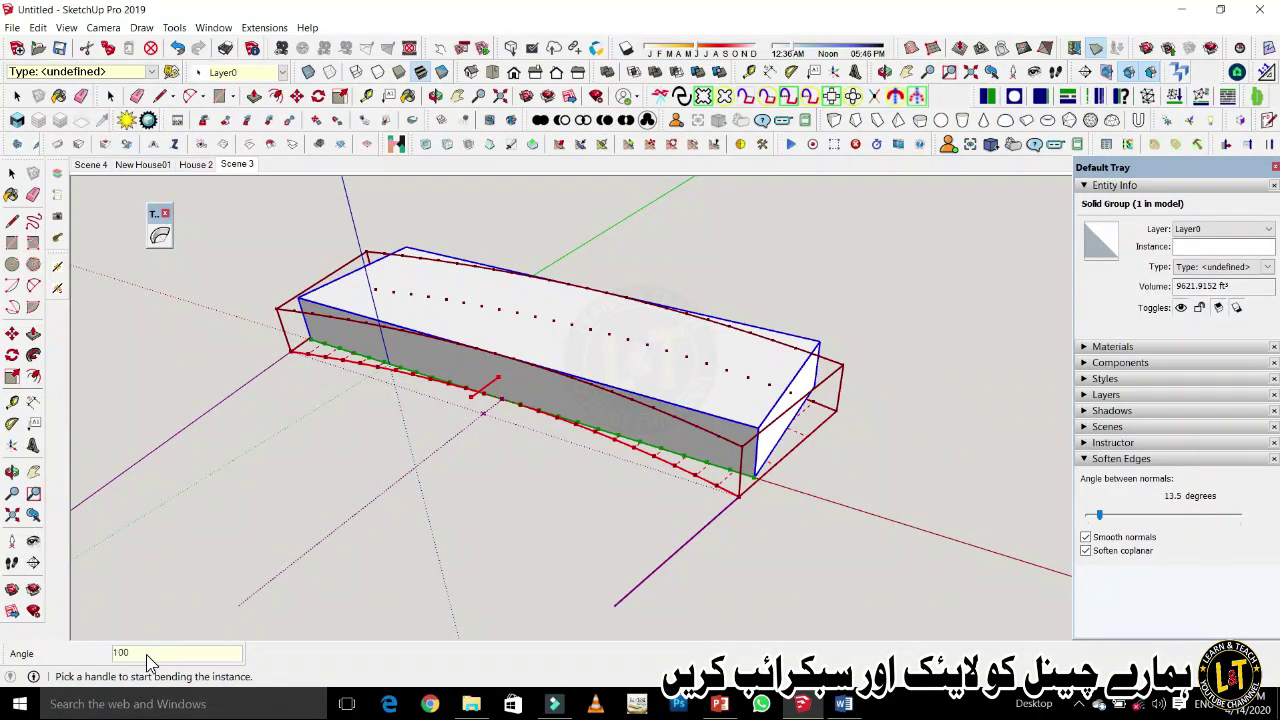
pyautogui.press('Return')
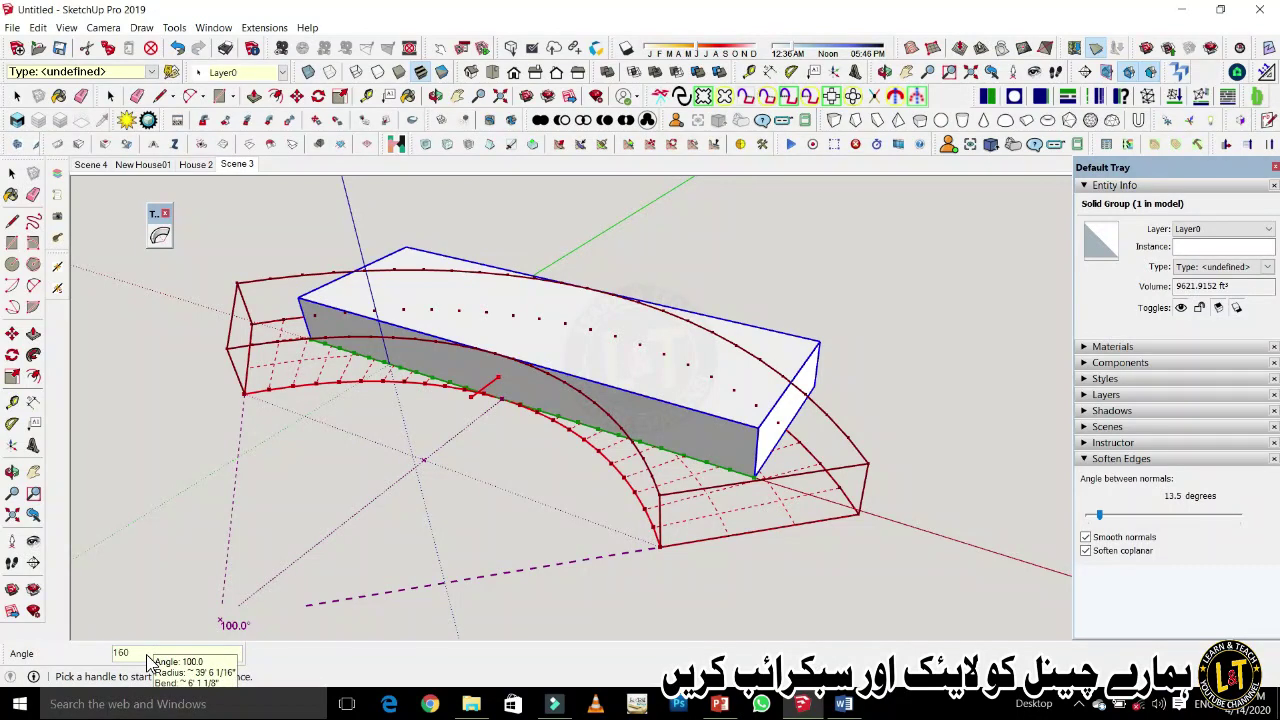
# Set the bend angle to 160 degrees and apply the bend to the group.
pyautogui.write('160')
pyautogui.press('Return')
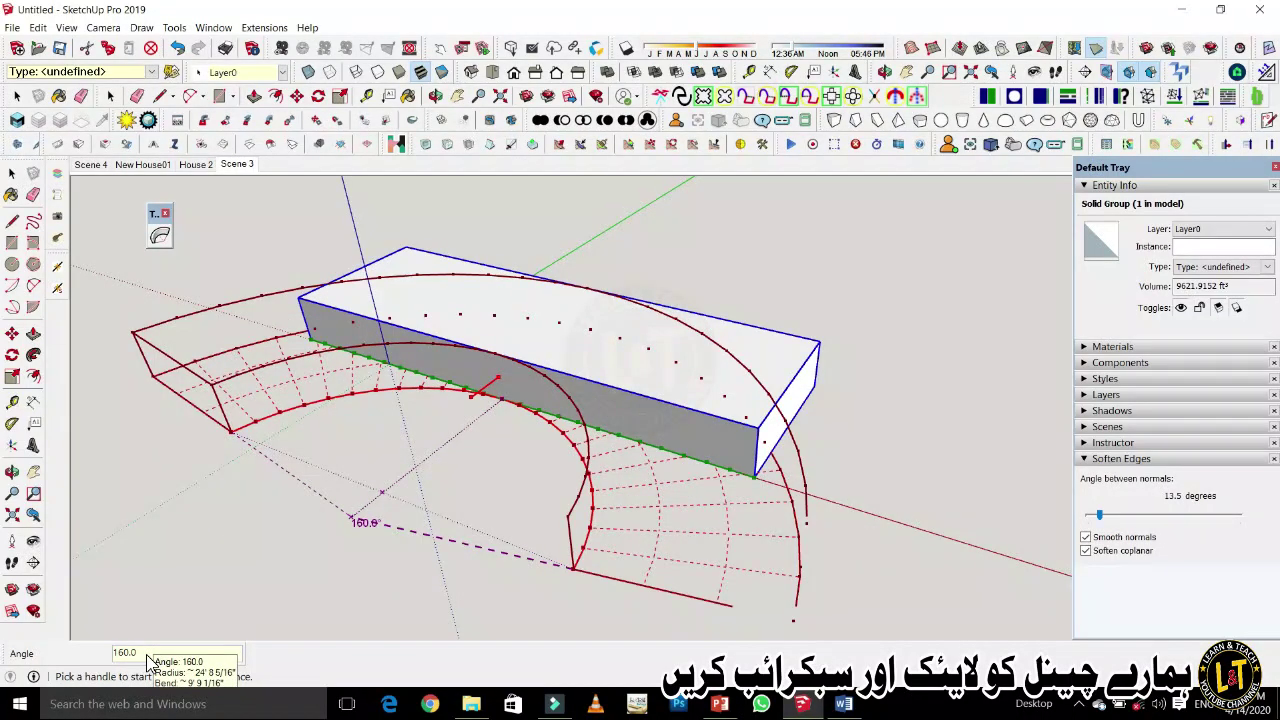
pyautogui.press('Return')
# Turn on the display of hidden geometry to show the segment edges of the bent group.
pyautogui.moveTo(142, 481); pyautogui.dragTo(212, 448, button='middle')
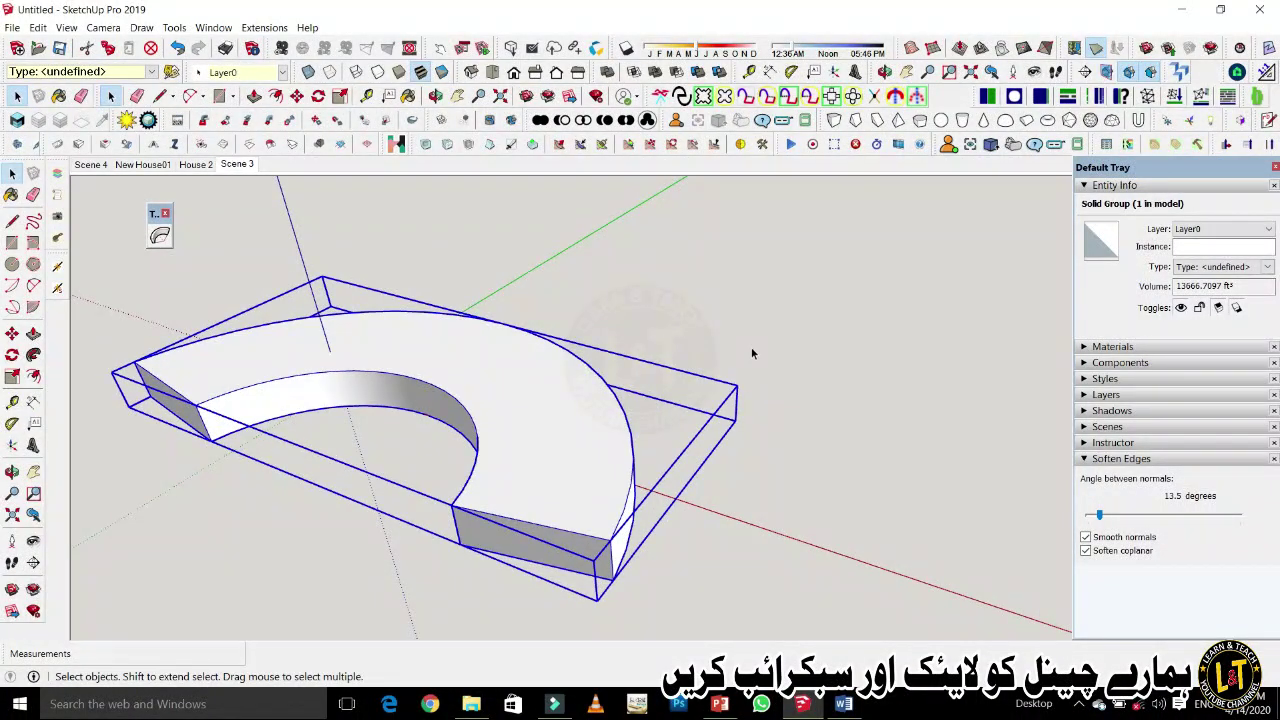
pyautogui.scroll(-2, 745, 362)
pyautogui.moveTo(423, 494); pyautogui.dragTo(476, 552, button='middle')
pyautogui.scroll(-2, 575, 445)
pyautogui.click(66, 27)
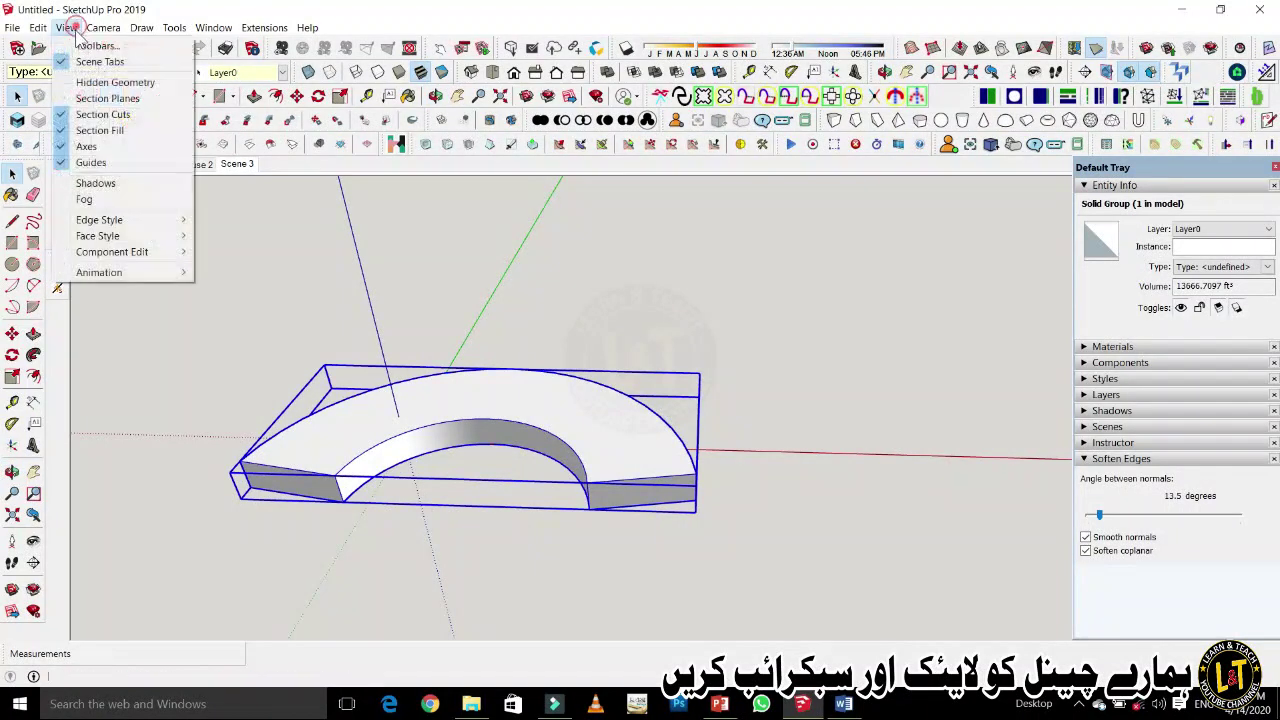
pyautogui.click(112, 82)
pyautogui.scroll(3, 547, 352)
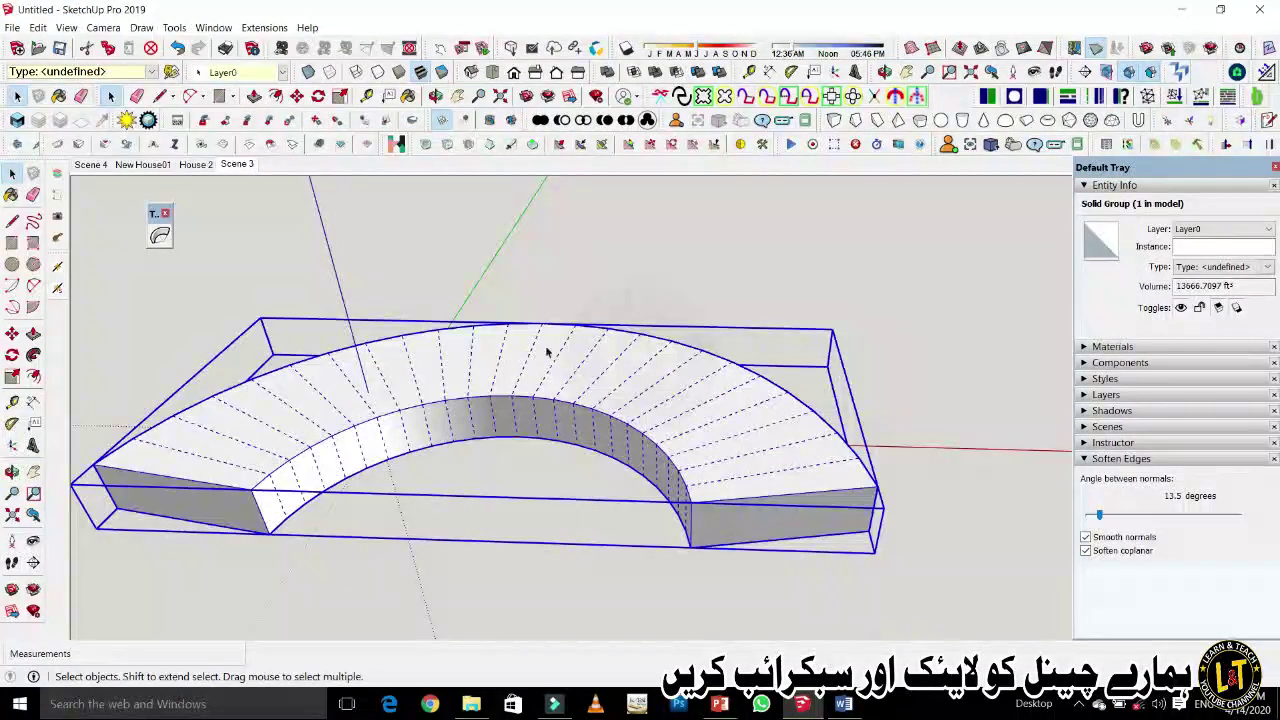
# Draw a large rectangle on the ground beside the bent group.
pyautogui.scroll(-2, 655, 285)
pyautogui.moveTo(660, 280); pyautogui.dragTo(323, 403, button='middle')
pyautogui.scroll(-3, 548, 351)
pyautogui.scroll(3, 683, 231)
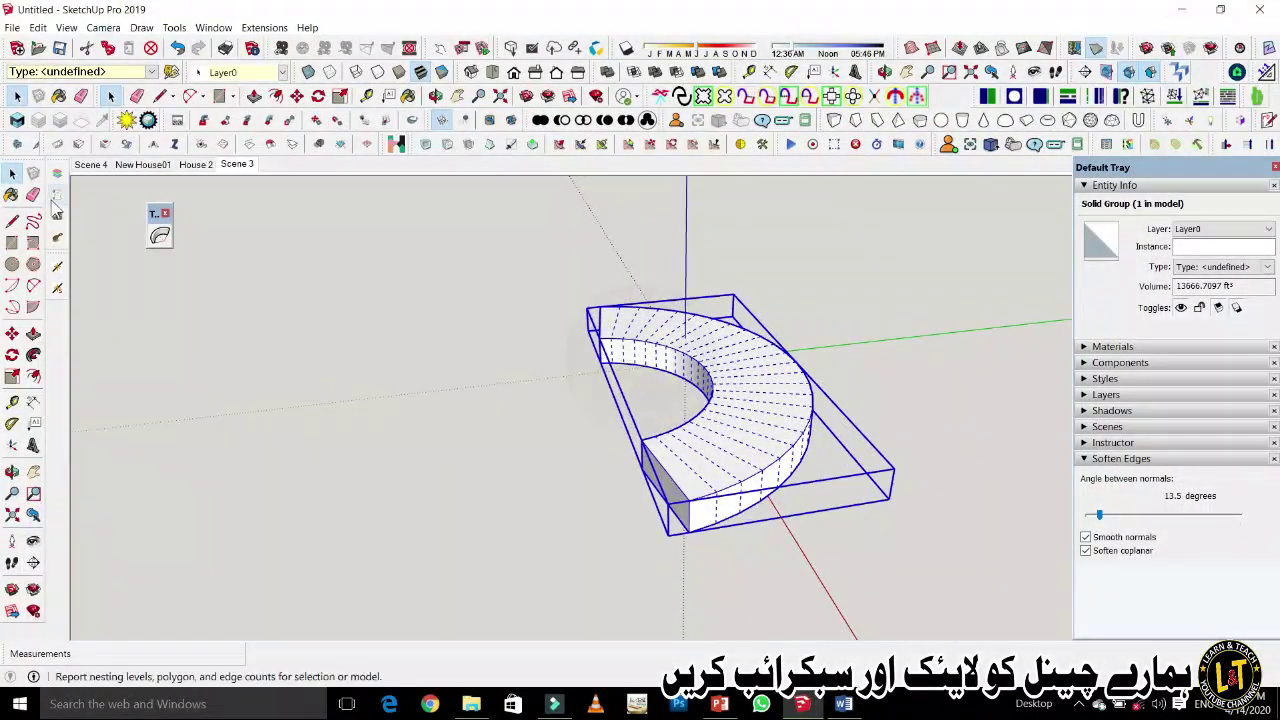
pyautogui.click(12, 242)
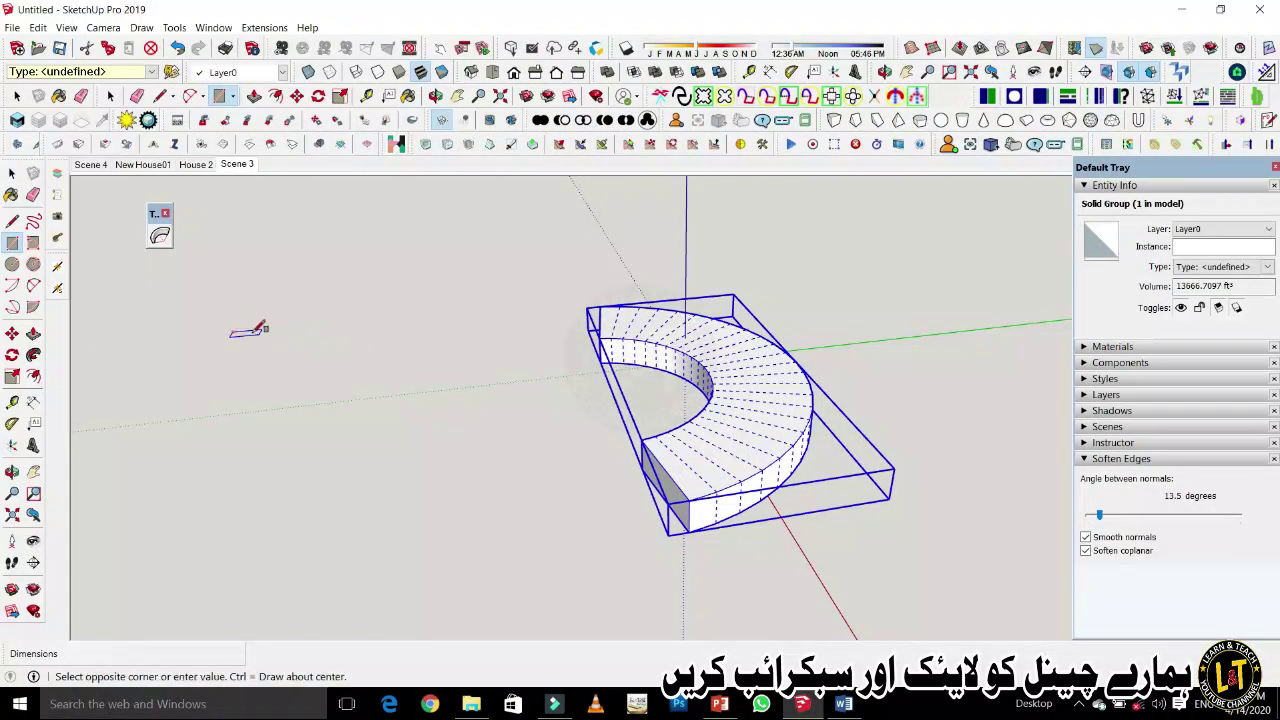
pyautogui.click(485, 555)
pyautogui.scroll(-3, 486, 529)
pyautogui.moveTo(491, 251); pyautogui.dragTo(565, 310, button='middle')
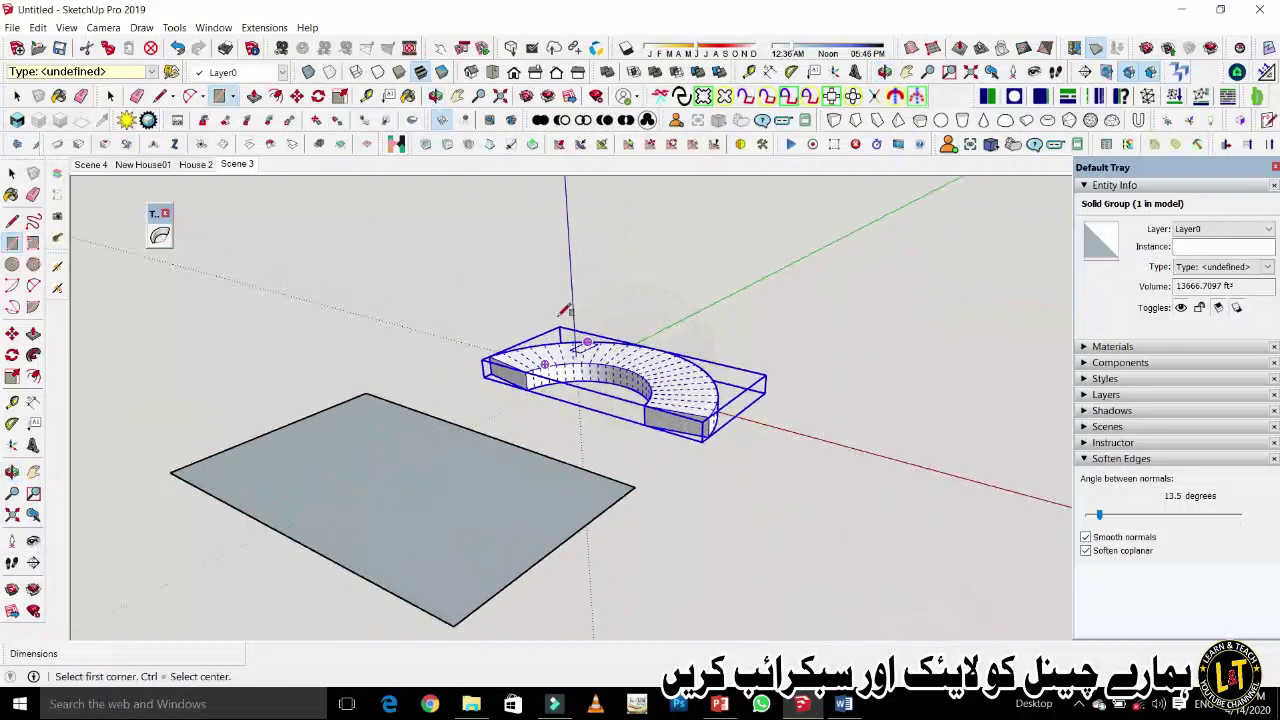
pyautogui.scroll(-2, 471, 280)
pyautogui.moveTo(471, 280); pyautogui.dragTo(484, 514, button='middle')
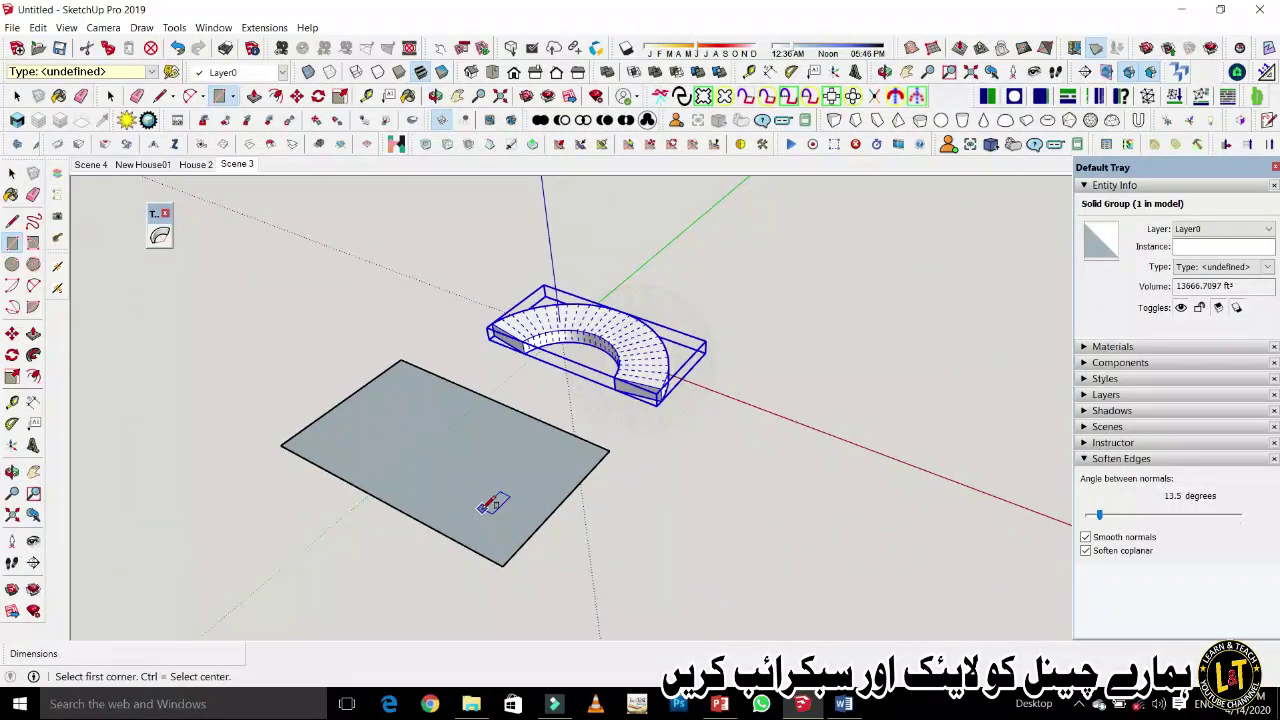
# Push/pull the rectangle up 7' 10 5/8" into a slab.
pyautogui.press('p')
pyautogui.doubleClick(486, 486)
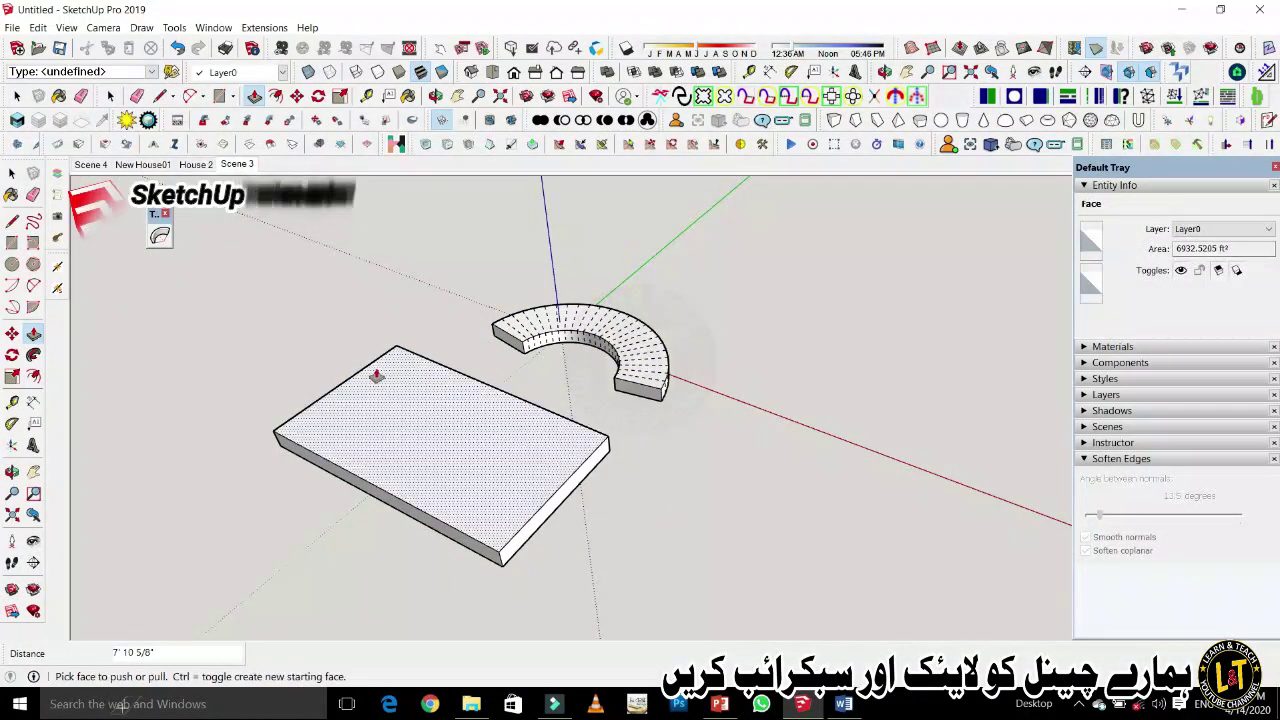
pyautogui.press('space')
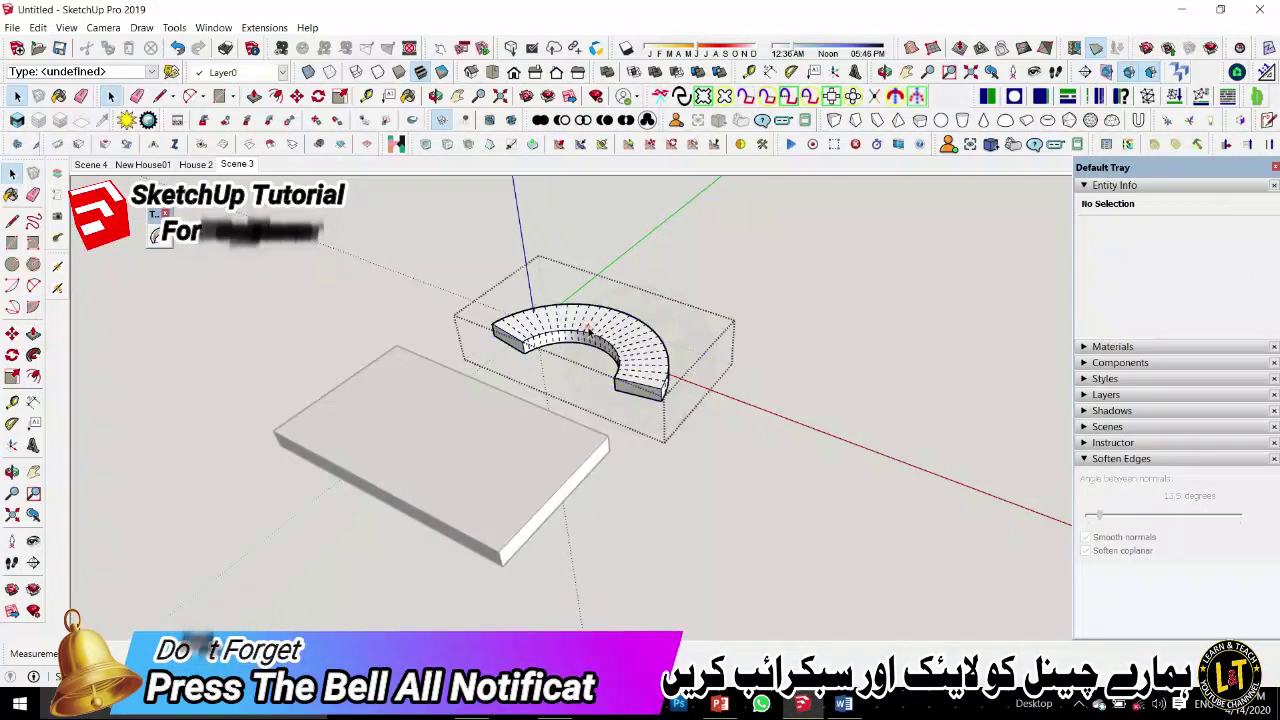
pyautogui.tripleClick(590, 332)
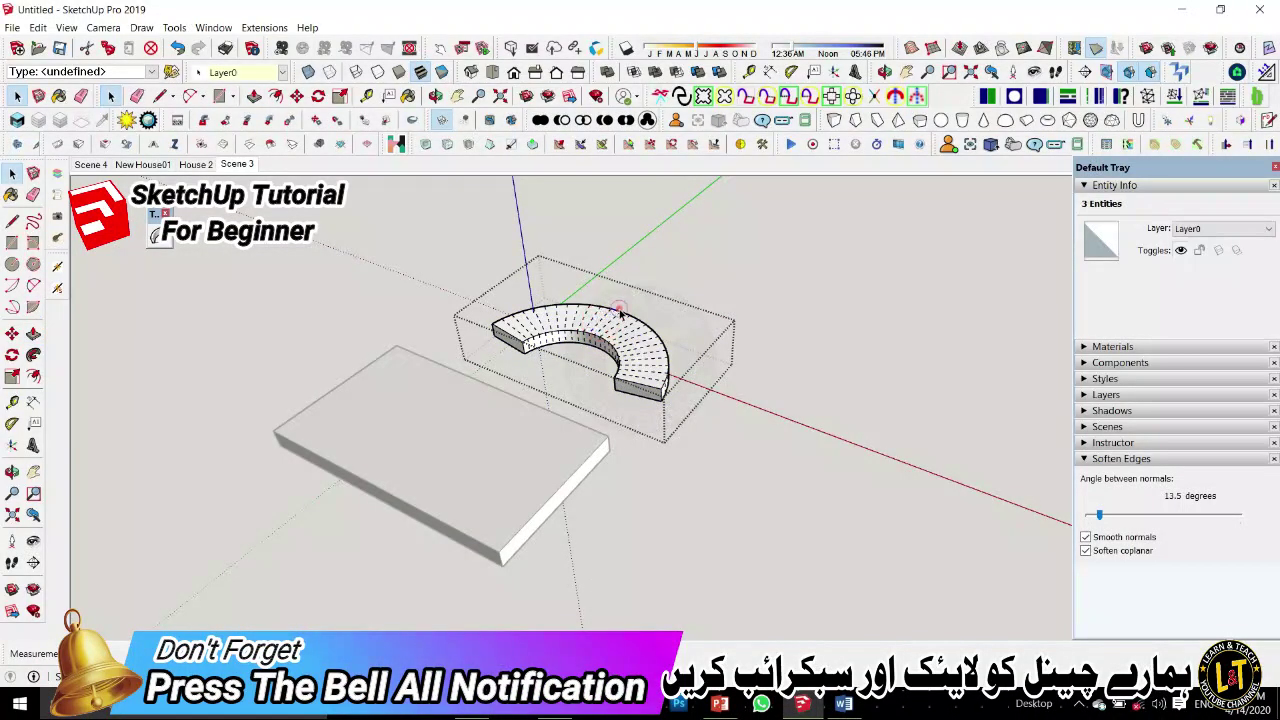
pyautogui.click(406, 423)
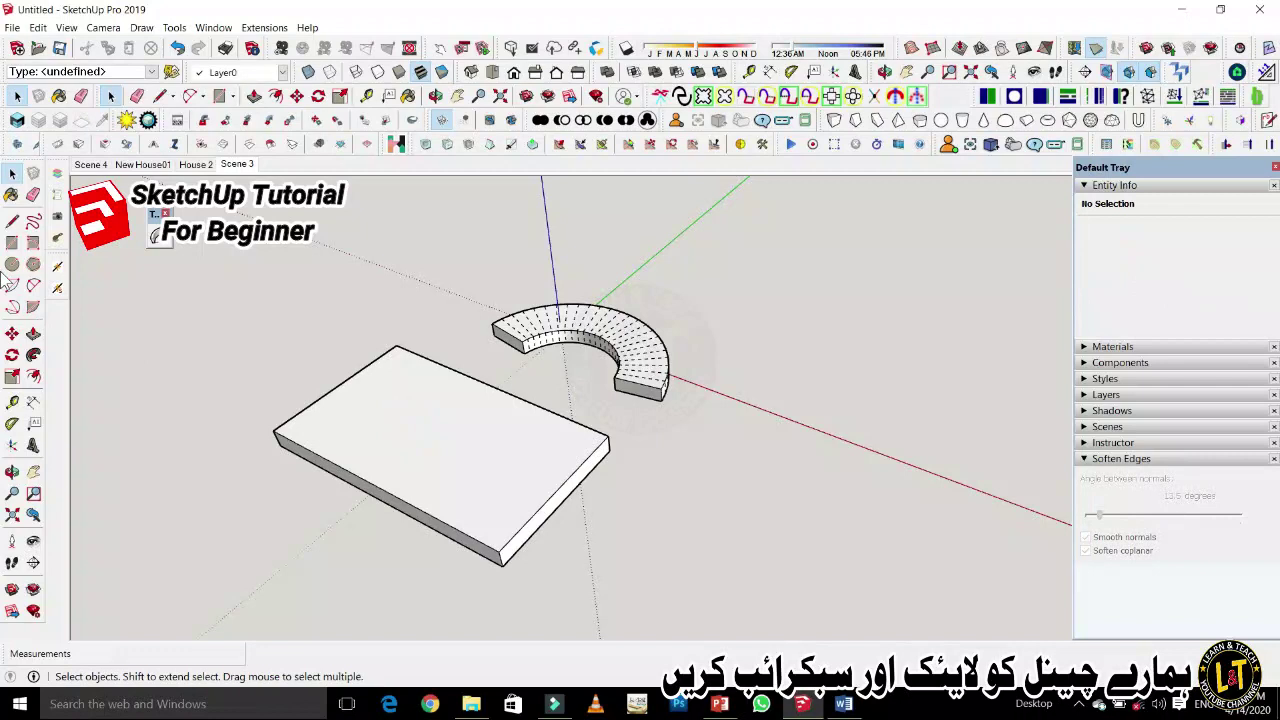
# Draw a two-point arc across the slab's top face and set it to 100 segments.
pyautogui.press('a')
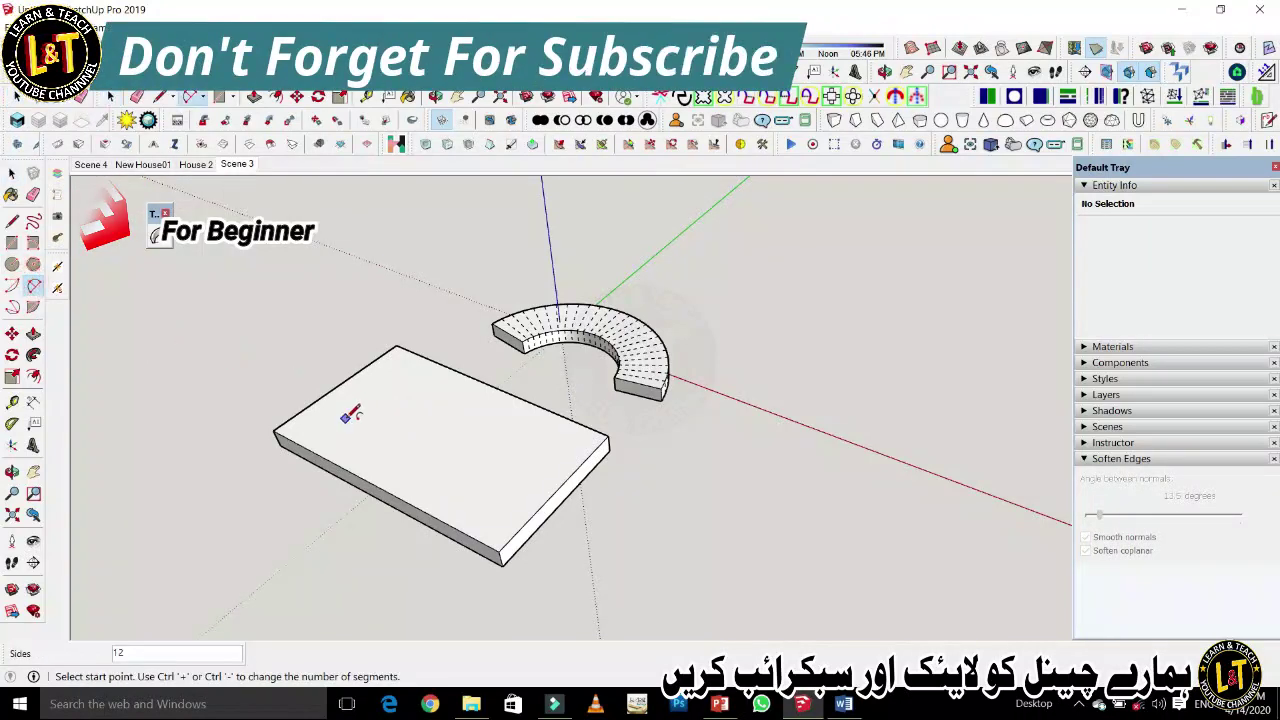
pyautogui.click(345, 406)
pyautogui.click(504, 484)
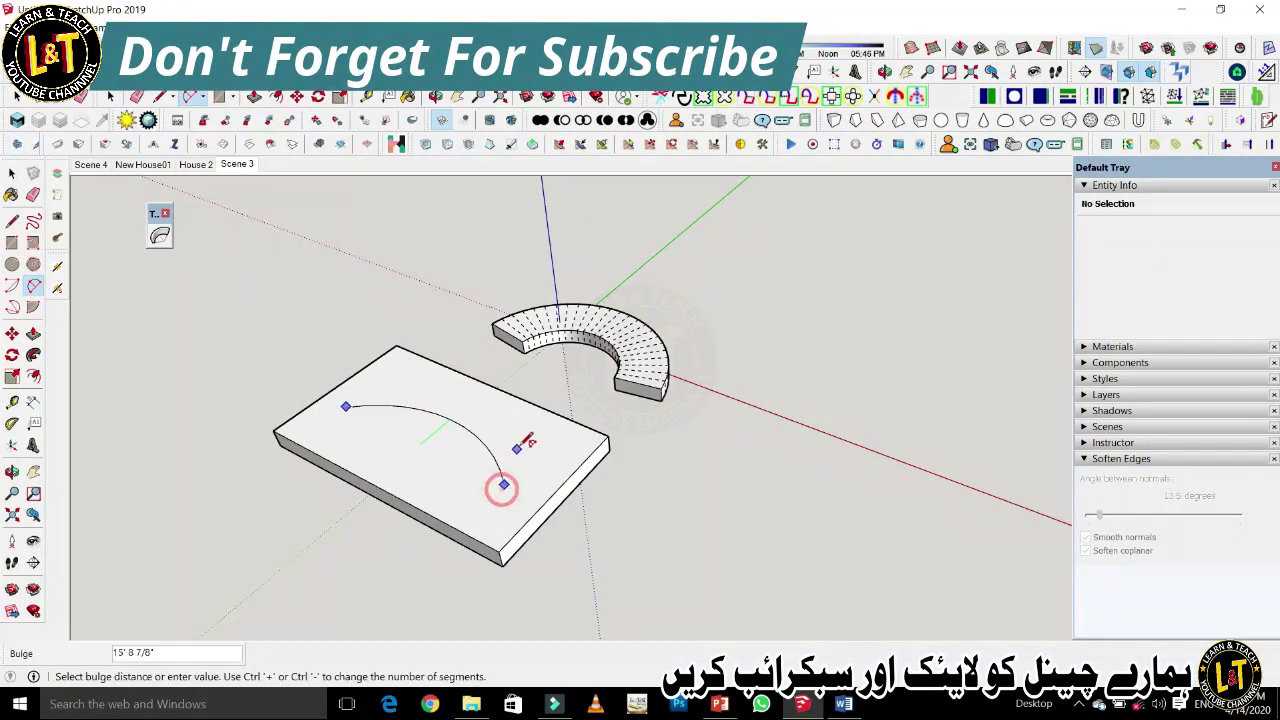
pyautogui.click(534, 425)
pyautogui.press('space')
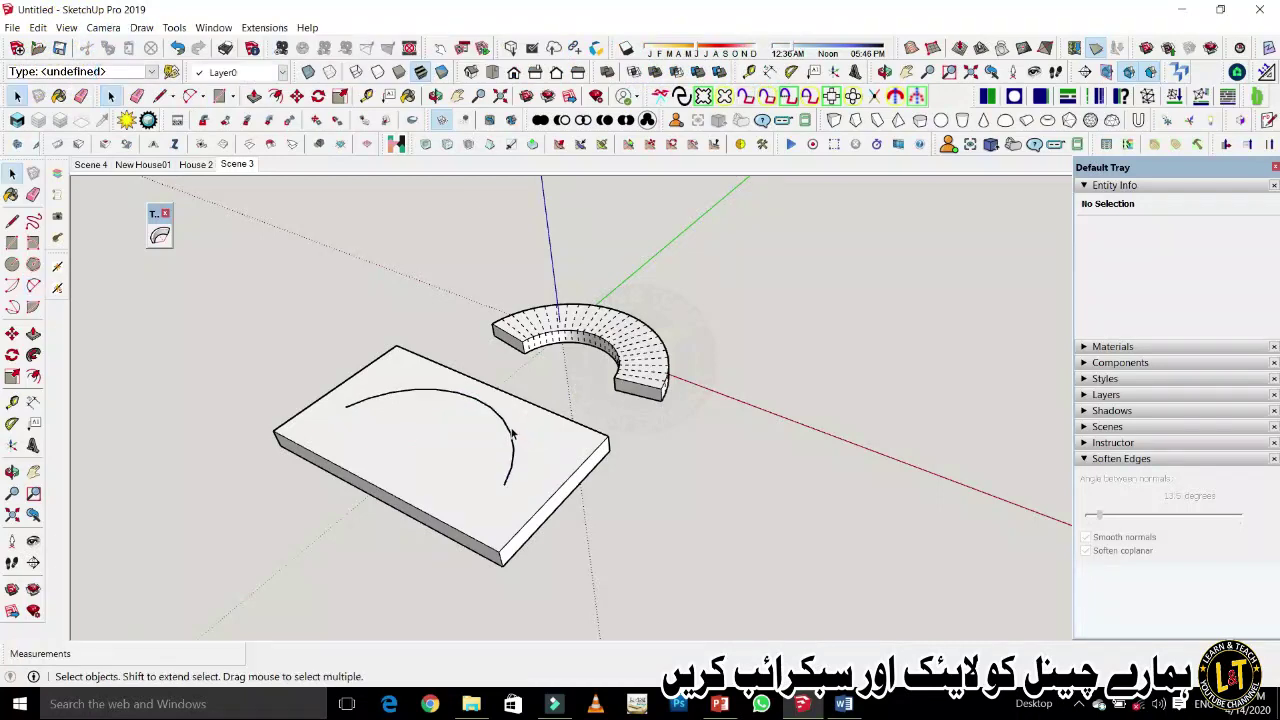
pyautogui.click(508, 432)
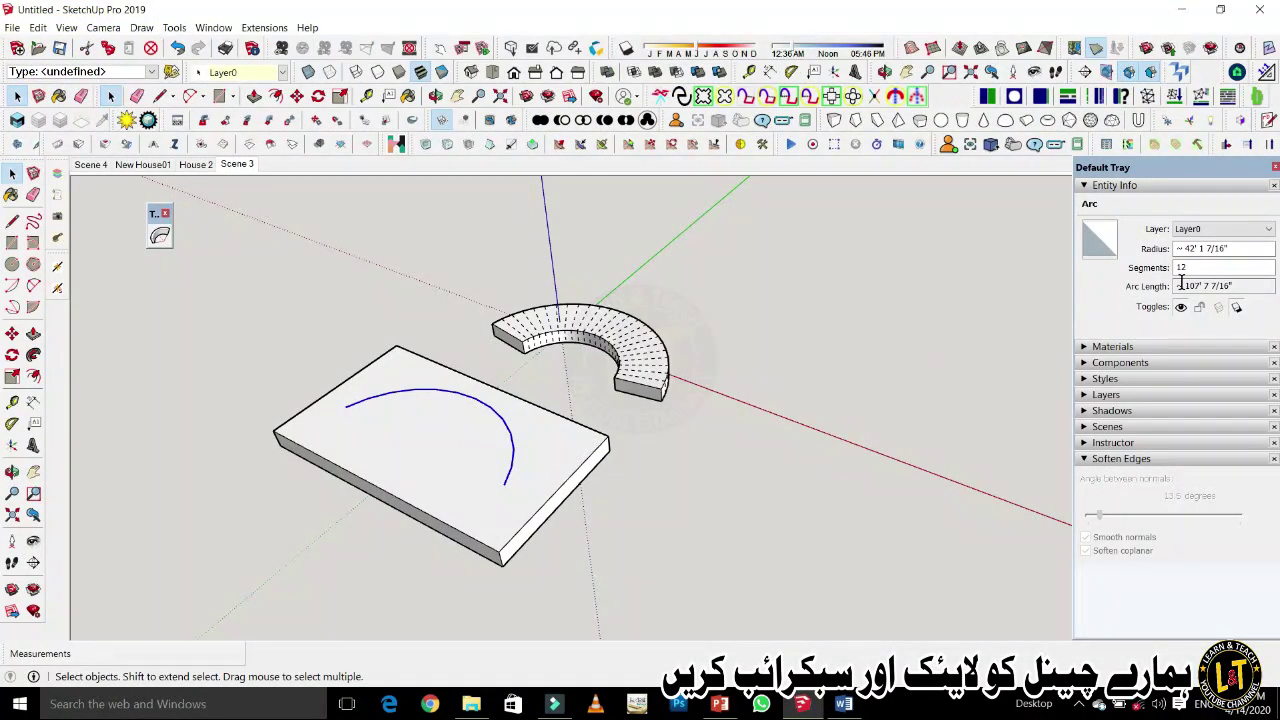
pyautogui.write('100')
# Offset the arc inward on the slab and connect both pairs of arc ends with lines to close a curved band.
pyautogui.click(33, 375)
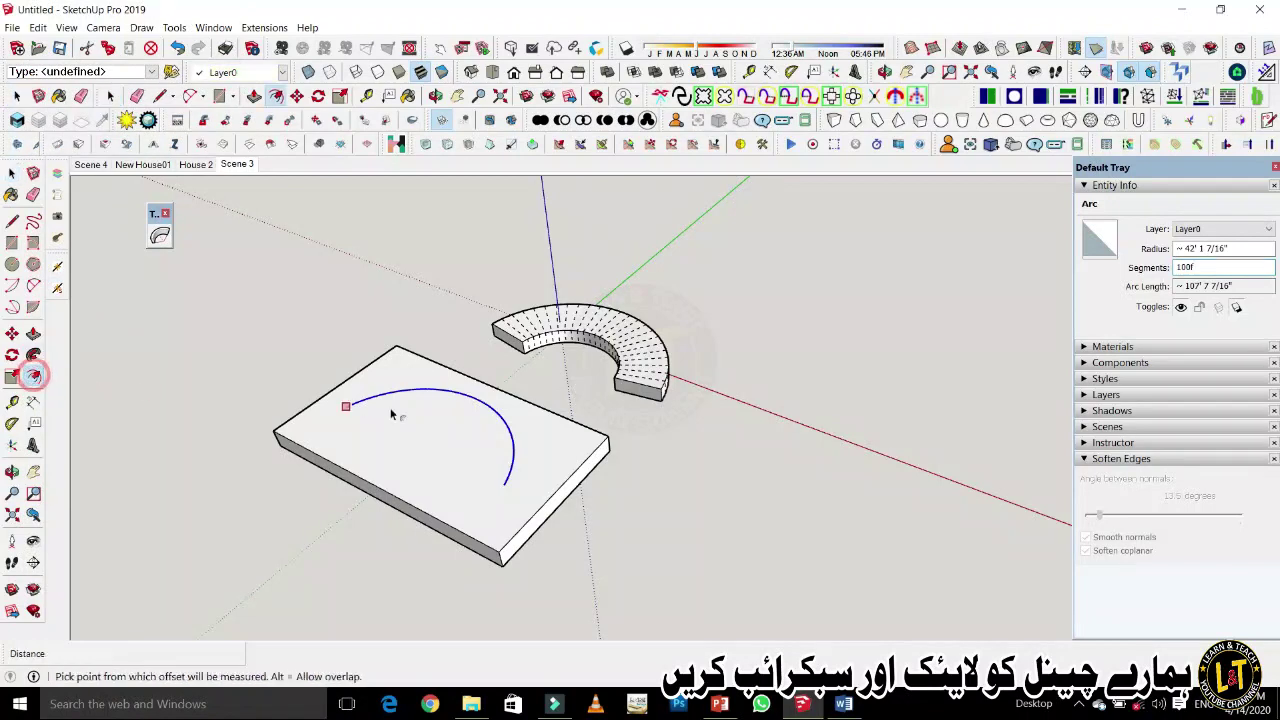
pyautogui.click(474, 397)
pyautogui.click(438, 426)
pyautogui.press('l')
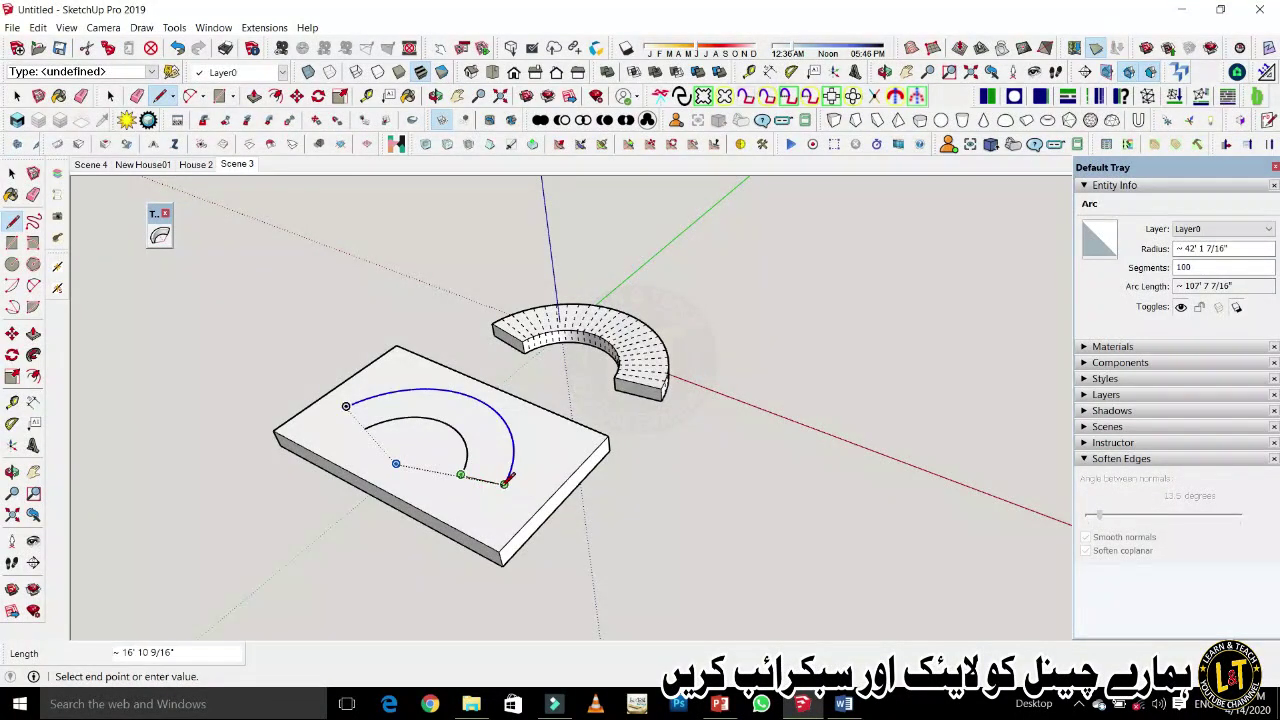
pyautogui.click(461, 474)
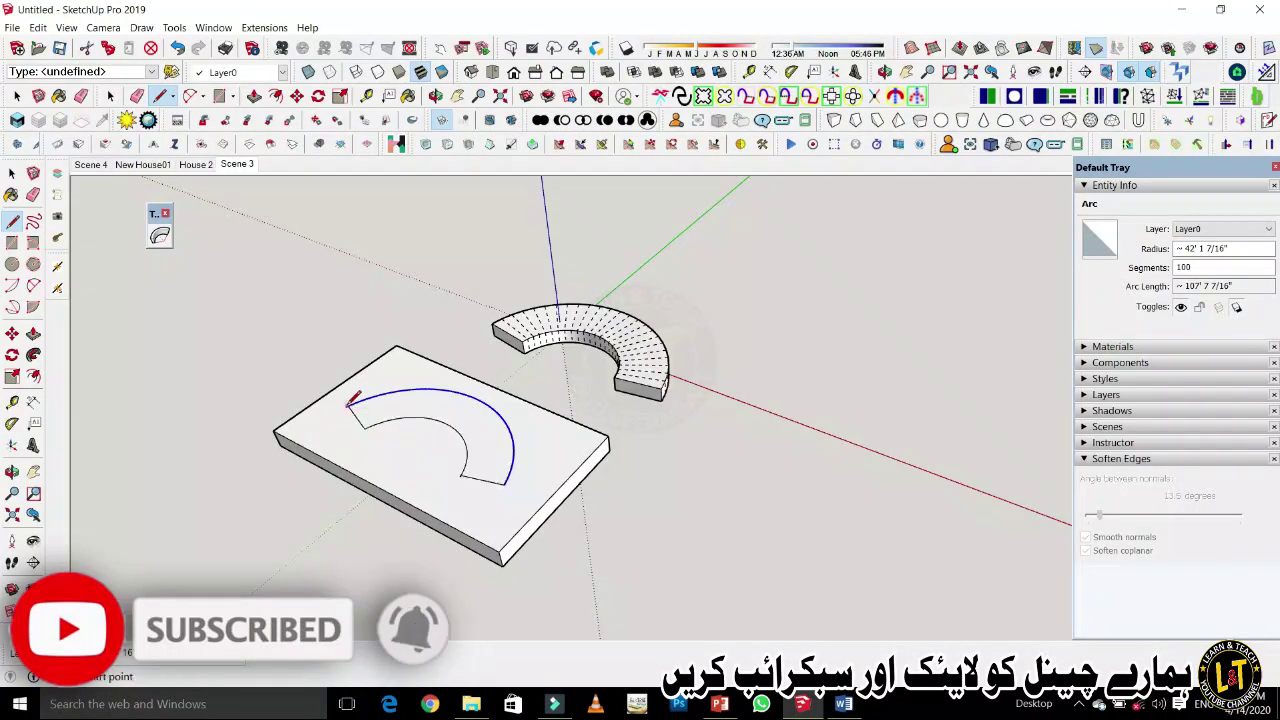
pyautogui.press('space')
pyautogui.scroll(2, 491, 472)
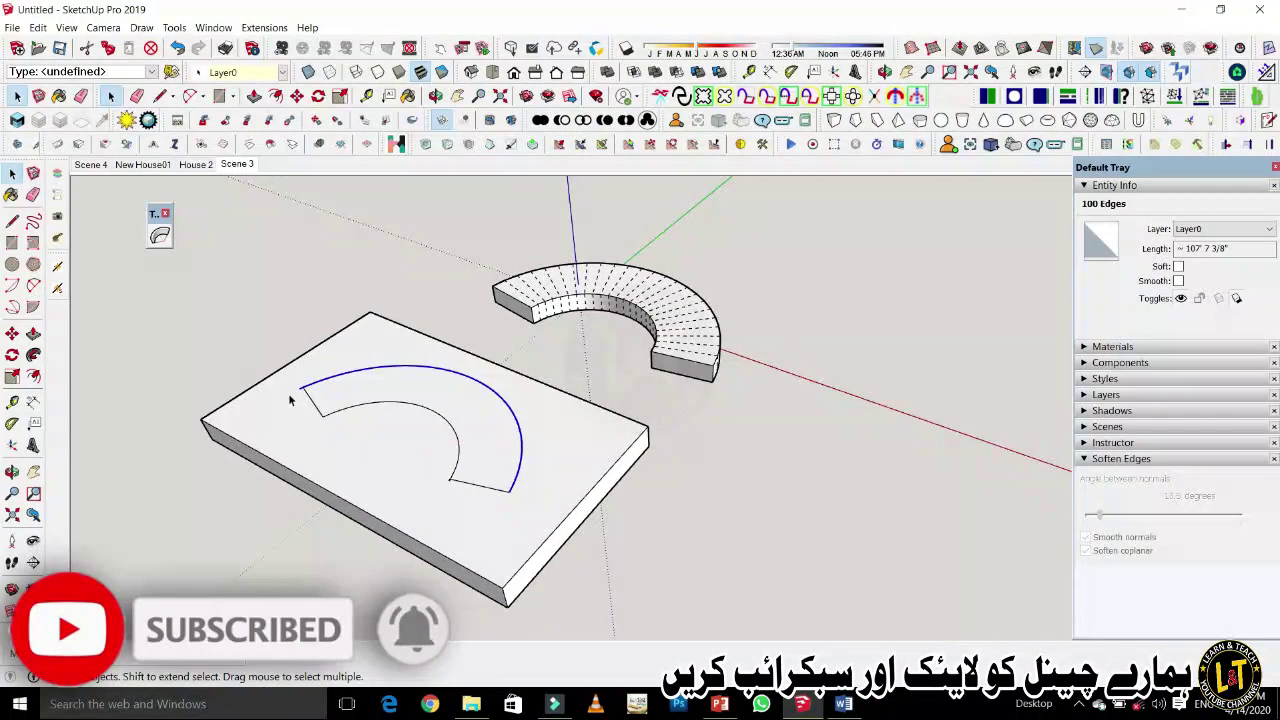
# Push the slab's face around the curved band down through the full thickness, leaving only a curved block.
pyautogui.press('p')
pyautogui.moveTo(503, 523); pyautogui.dragTo(494, 577)
pyautogui.moveTo(494, 577); pyautogui.dragTo(620, 531, button='middle')
pyautogui.press('space')
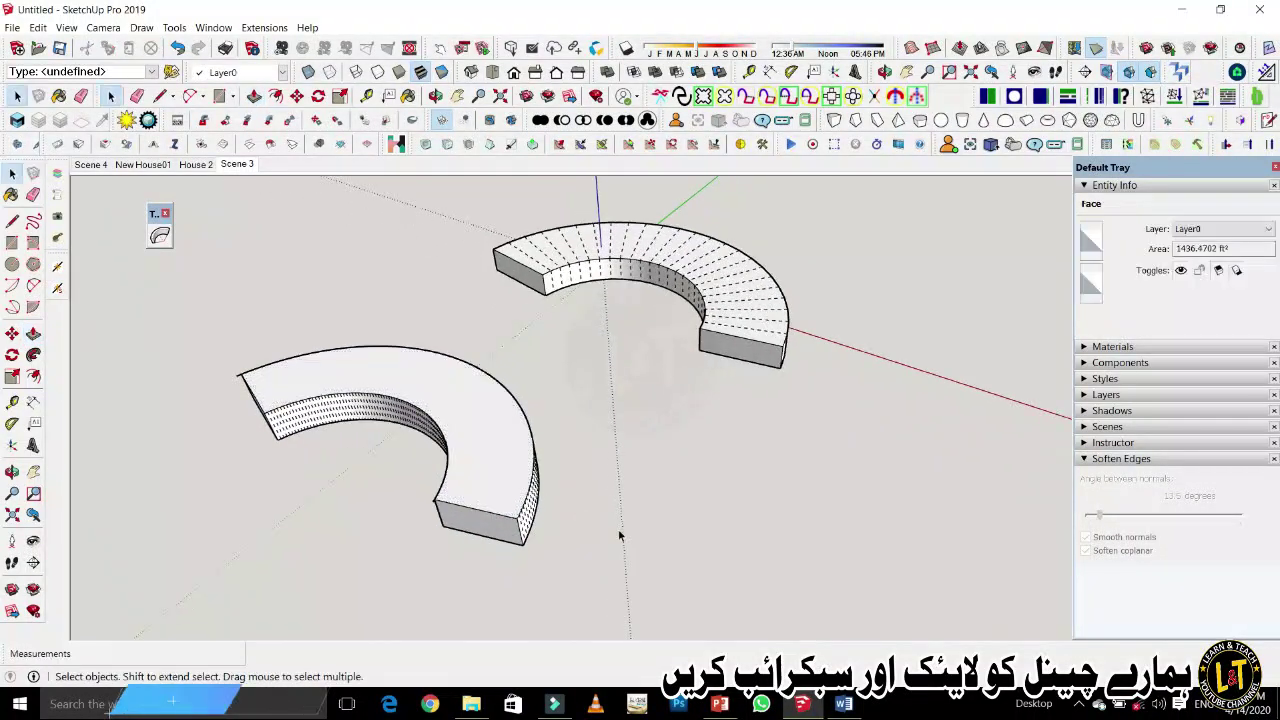
pyautogui.moveTo(408, 513)
pyautogui.mouseDown(button='middle')
pyautogui.moveTo(506, 454)
pyautogui.moveTo(489, 423)
pyautogui.moveTo(494, 437)
pyautogui.moveTo(480, 432)
pyautogui.mouseUp(button='middle')
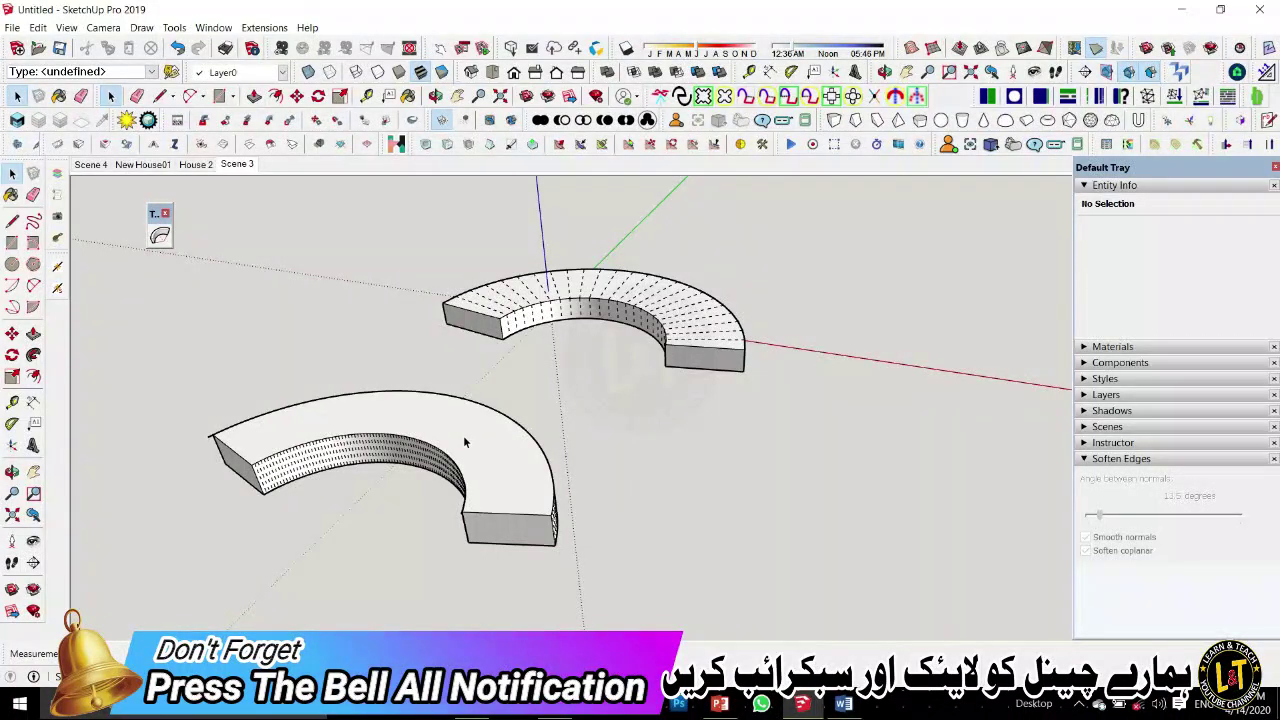
# Erase the stray edge stub at the outer corner of the curved block's far end.
pyautogui.click(460, 456)
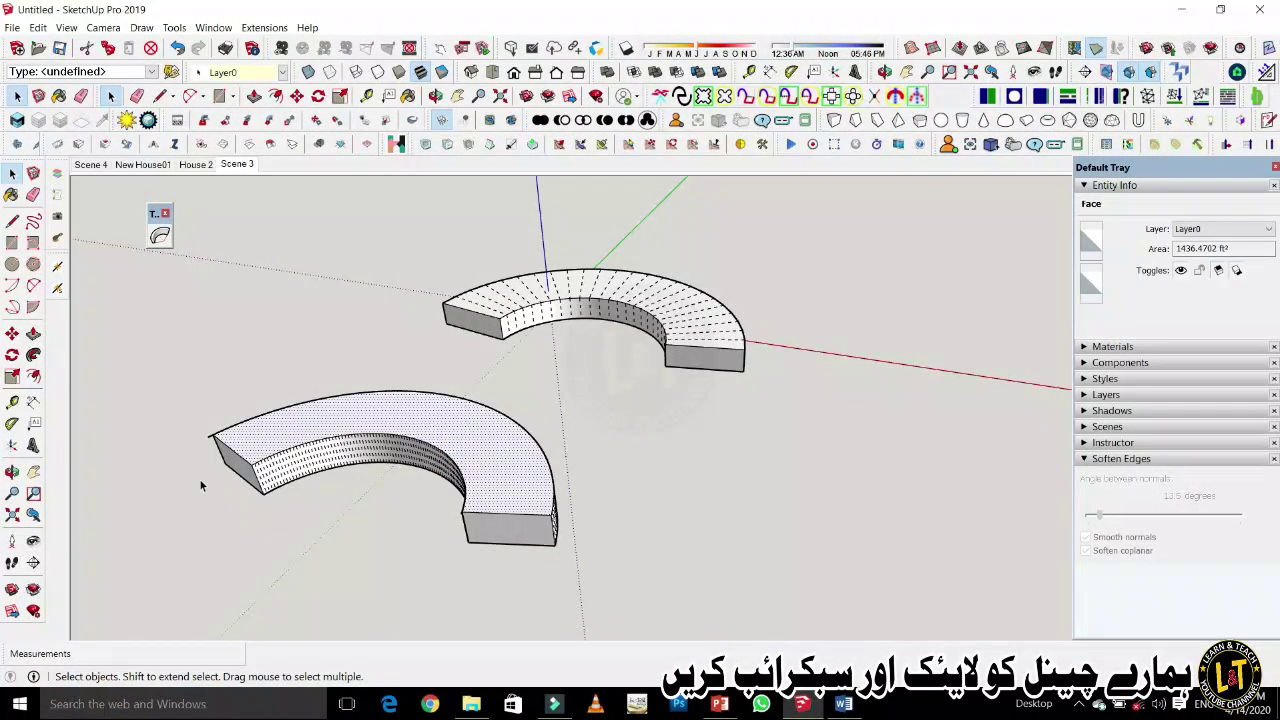
pyautogui.press('e')
pyautogui.scroll(2, 205, 455)
pyautogui.click(213, 427)
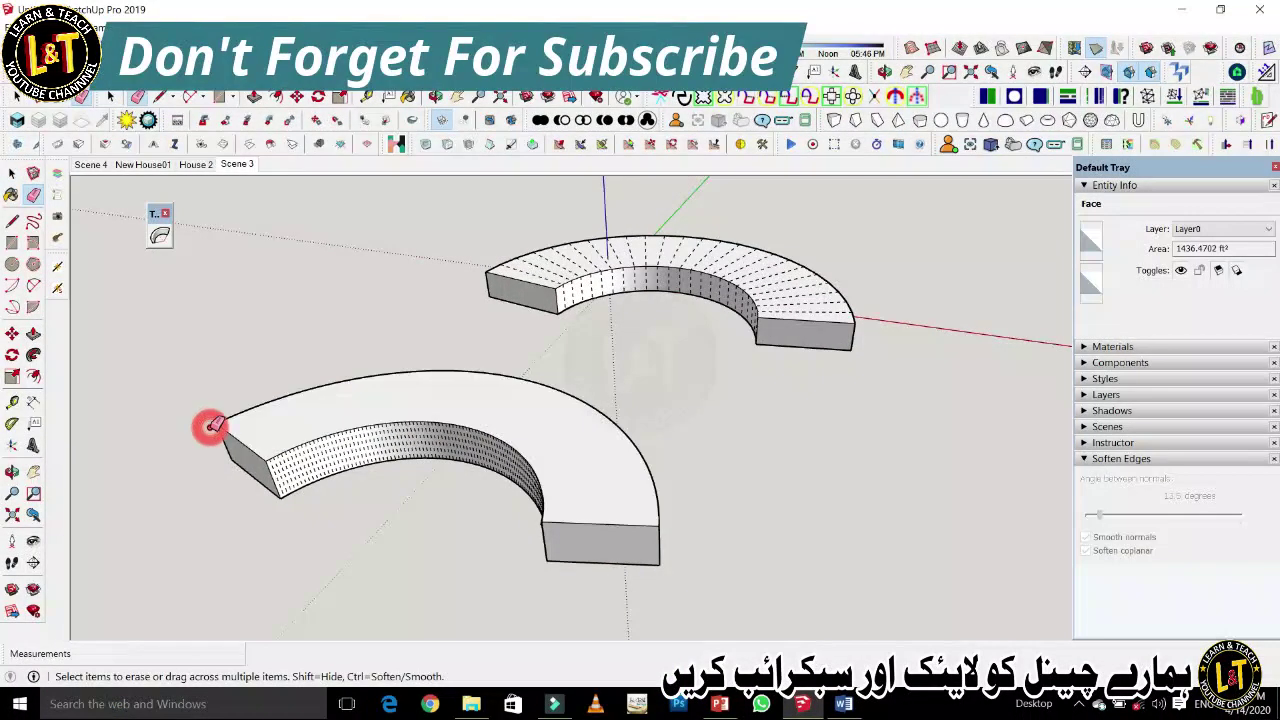
pyautogui.press('space')
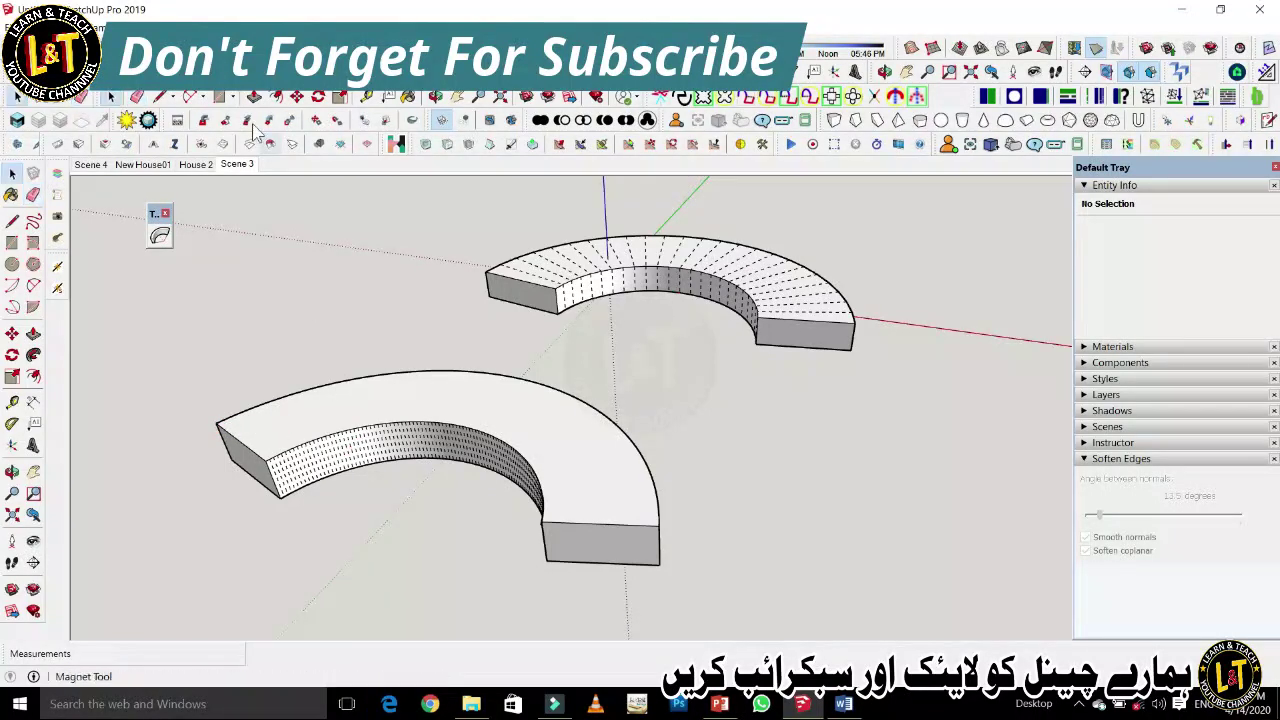
# Push/pull the whole top face of the hand-drawn curved block up by 3' 13/16".
pyautogui.doubleClick(443, 406)
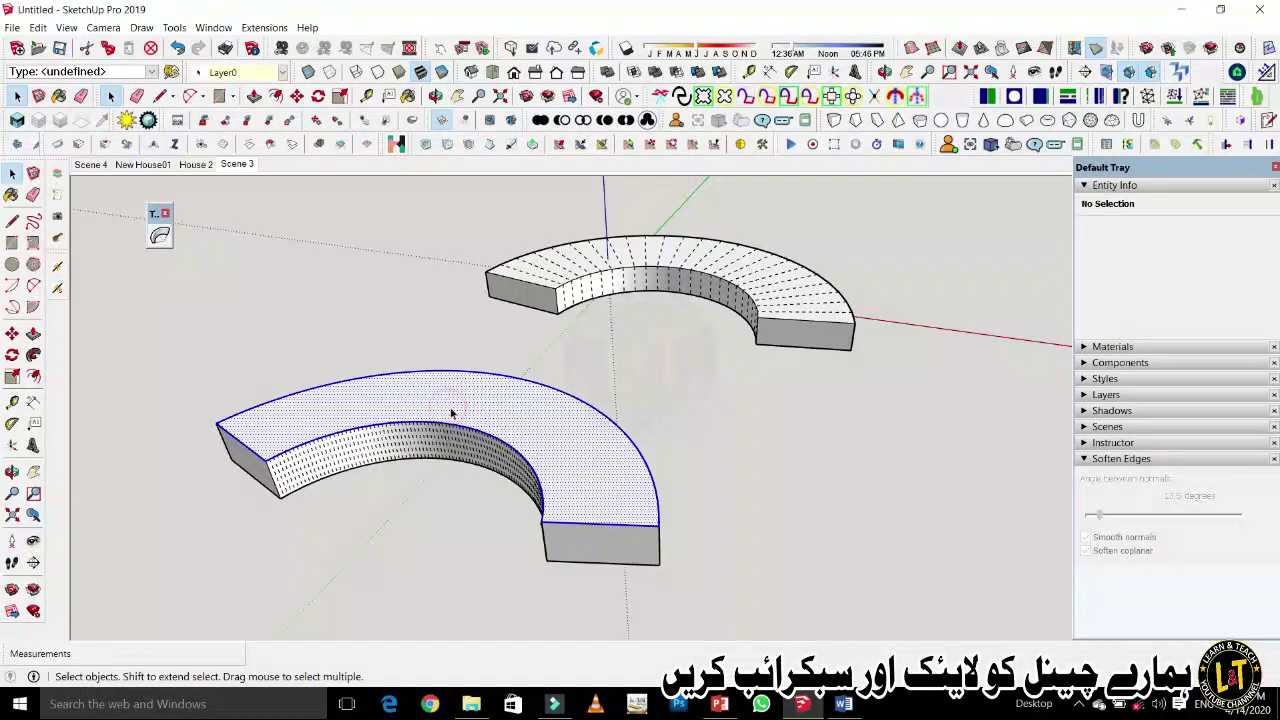
pyautogui.click(532, 432)
pyautogui.press('p')
pyautogui.click(543, 423)
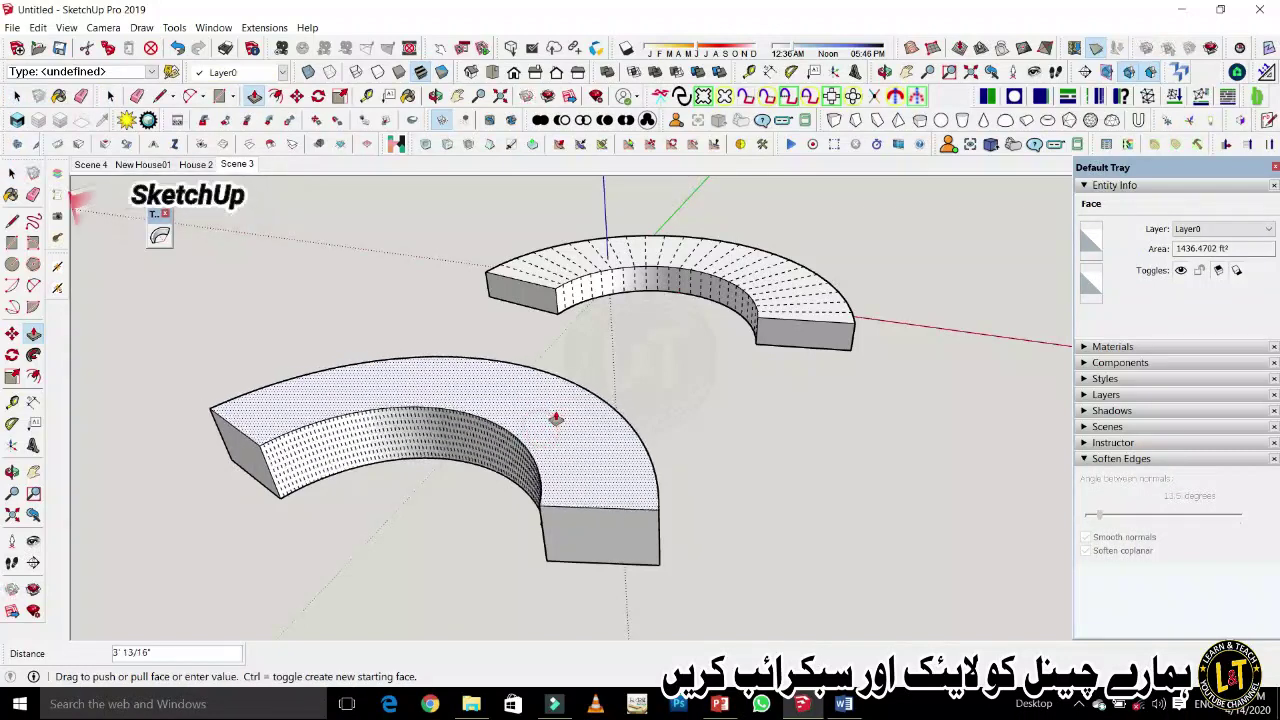
pyautogui.click(557, 420)
# Open the bent group and pull the top face of its end segment up by about 1' 3".
pyautogui.click(793, 318)
pyautogui.scroll(3, 793, 318)
pyautogui.doubleClick(803, 308)
pyautogui.click(823, 322)
pyautogui.press('p')
pyautogui.click(829, 322)
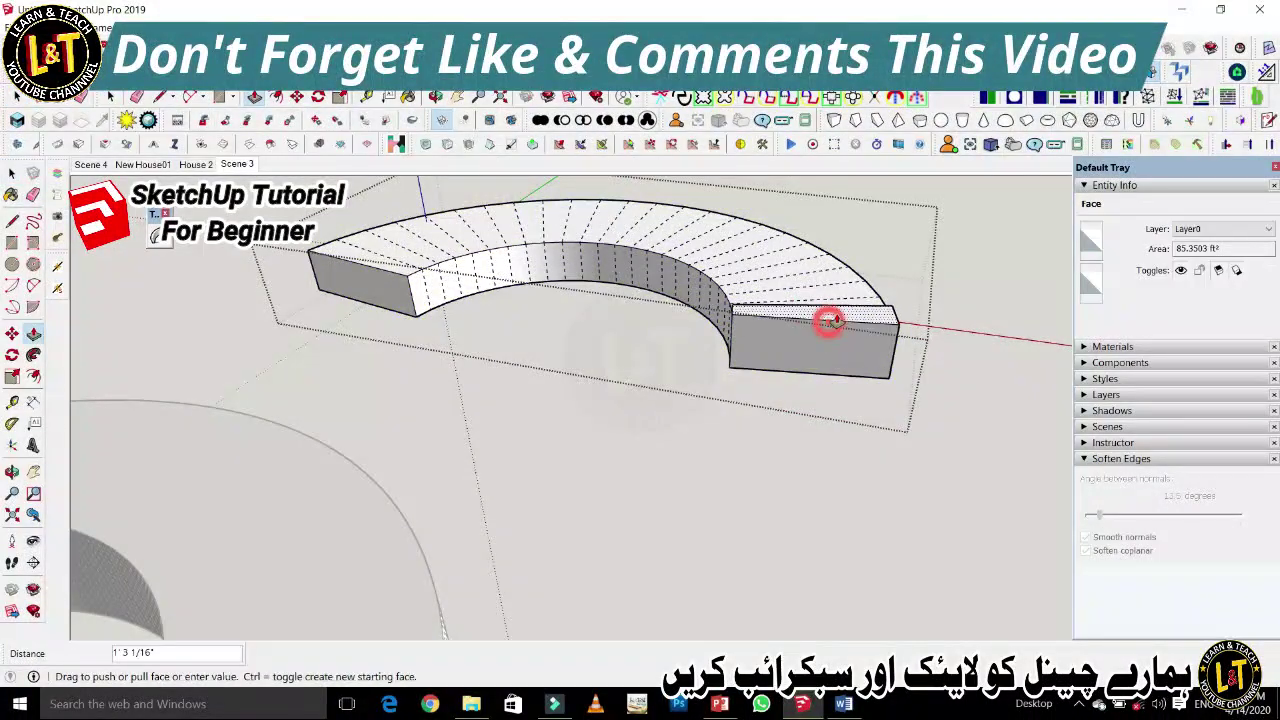
# Raise every second top segment along the rest of the bent group by the same height and leave the group.
pyautogui.click(791, 275)
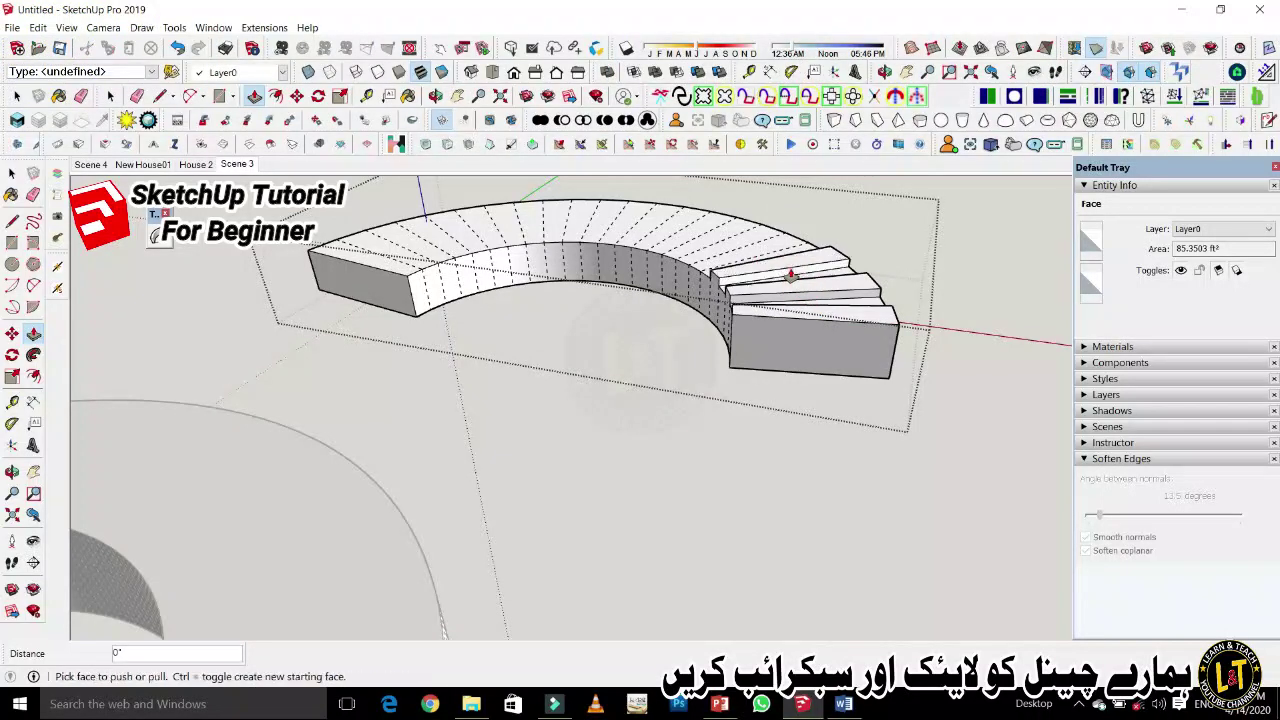
pyautogui.click(746, 258)
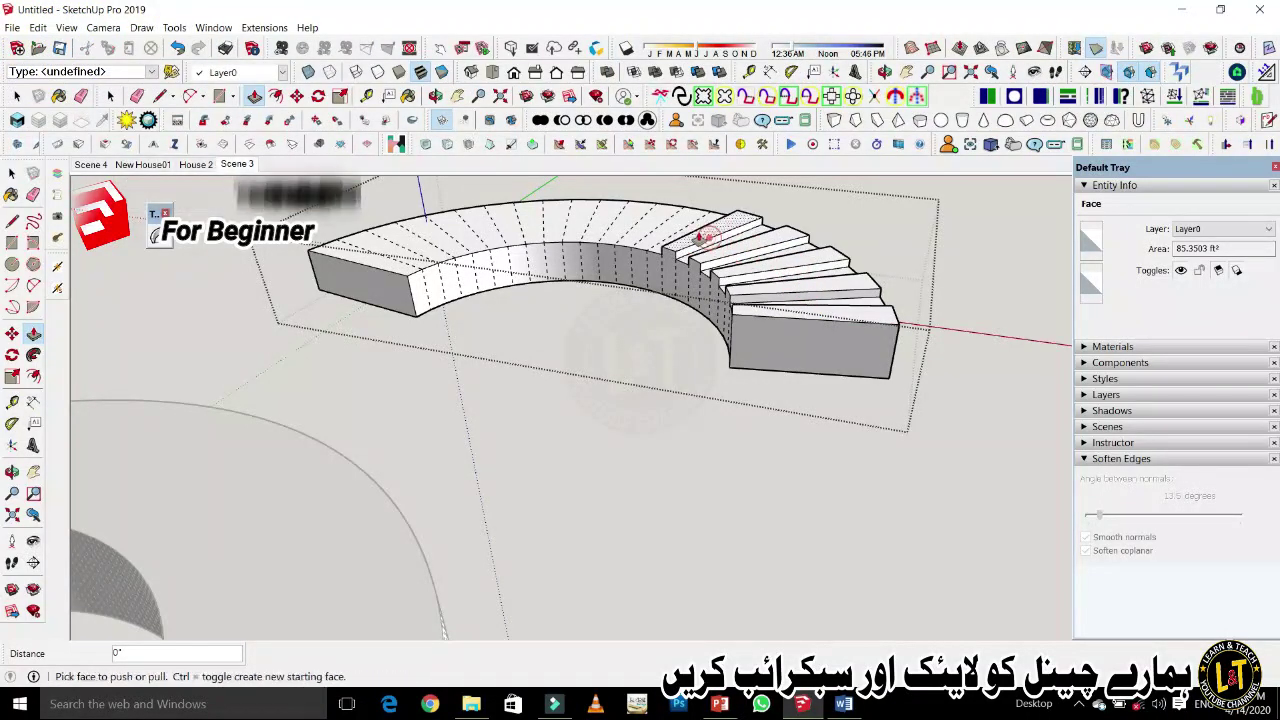
pyautogui.doubleClick(669, 240)
pyautogui.doubleClick(609, 239)
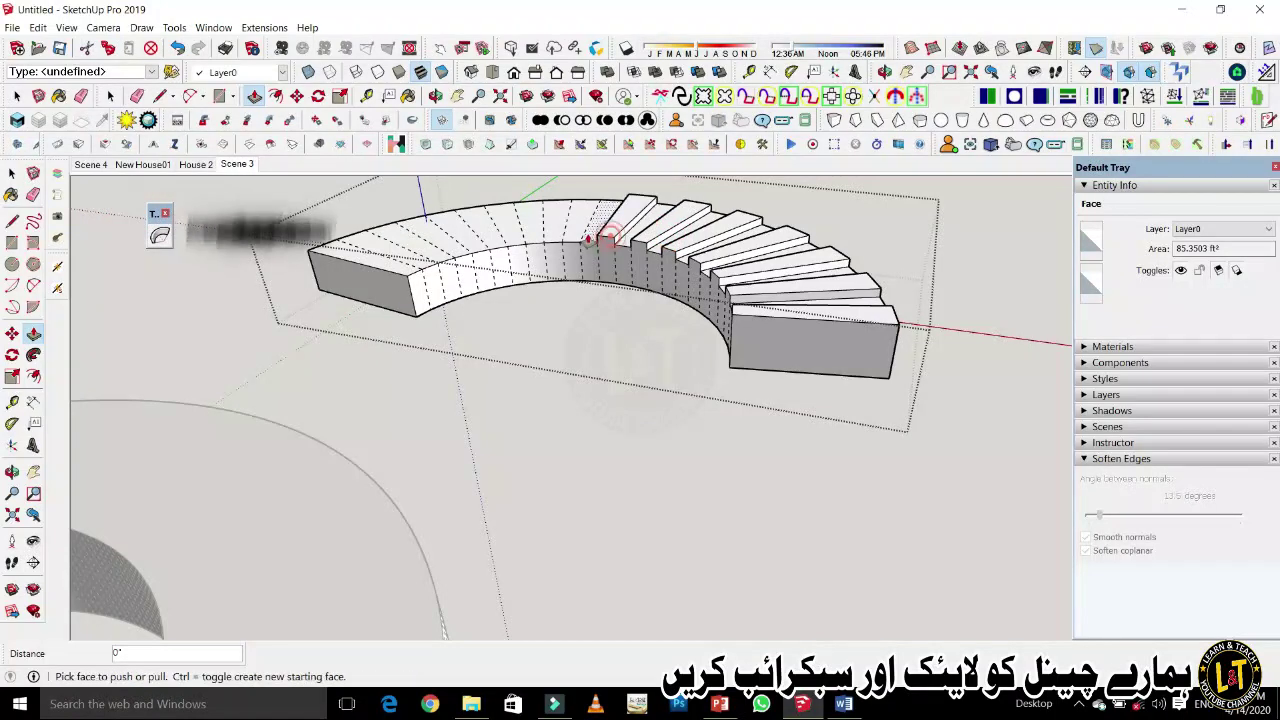
pyautogui.click(531, 232)
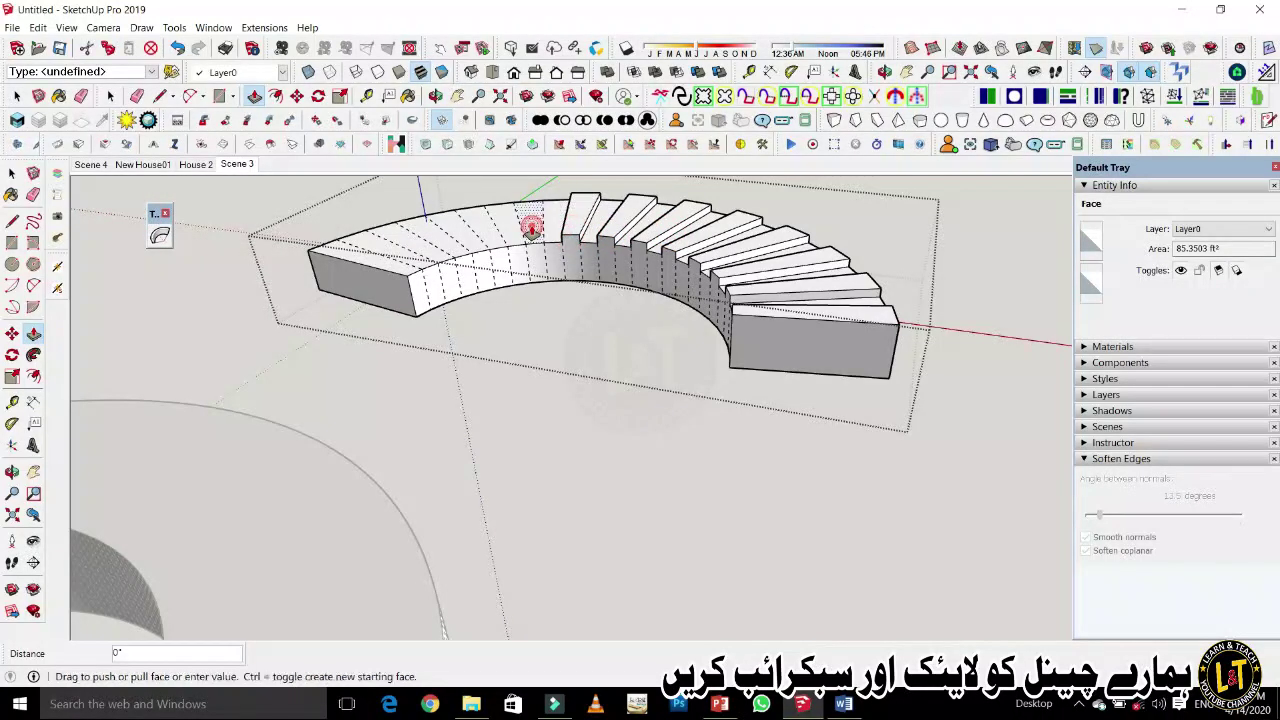
pyautogui.click(520, 237)
pyautogui.click(508, 242)
pyautogui.click(486, 243)
pyautogui.doubleClick(456, 256)
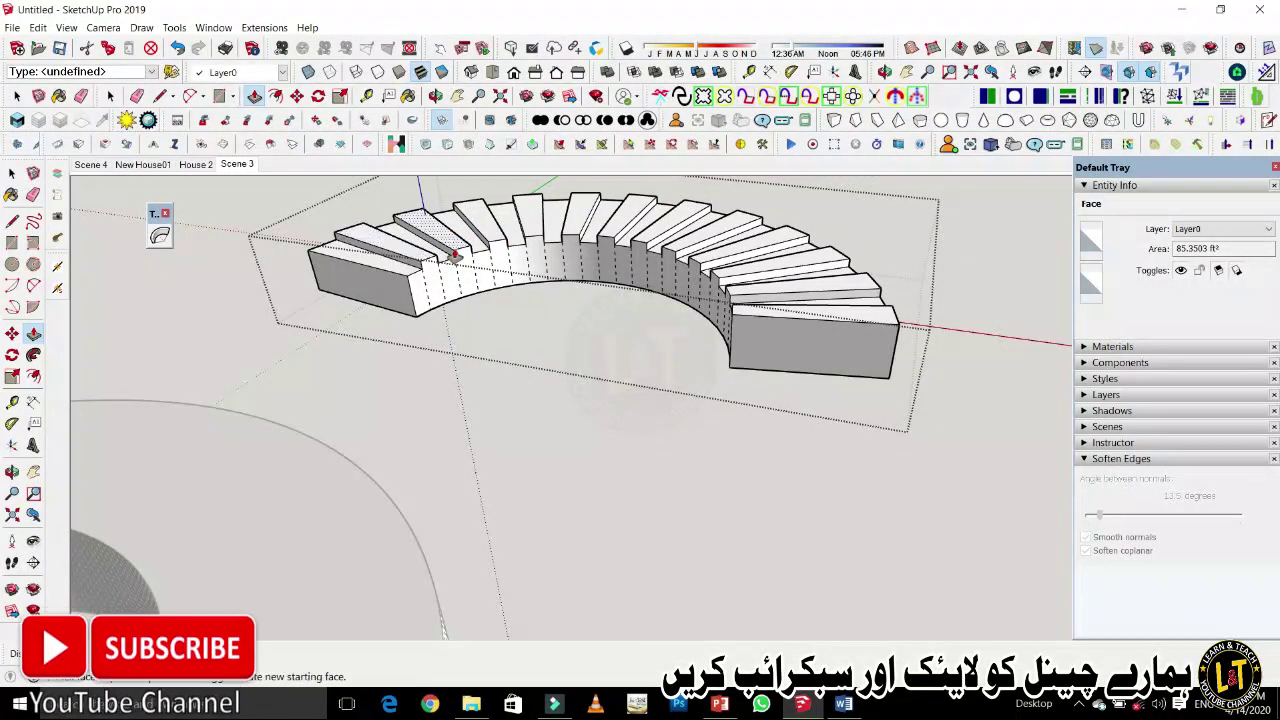
pyautogui.scroll(-2, 426, 410)
pyautogui.moveTo(565, 467); pyautogui.dragTo(517, 507, button='middle')
pyautogui.press('space')
pyautogui.moveTo(549, 446); pyautogui.dragTo(491, 568, button='middle')
pyautogui.scroll(1, 491, 568)
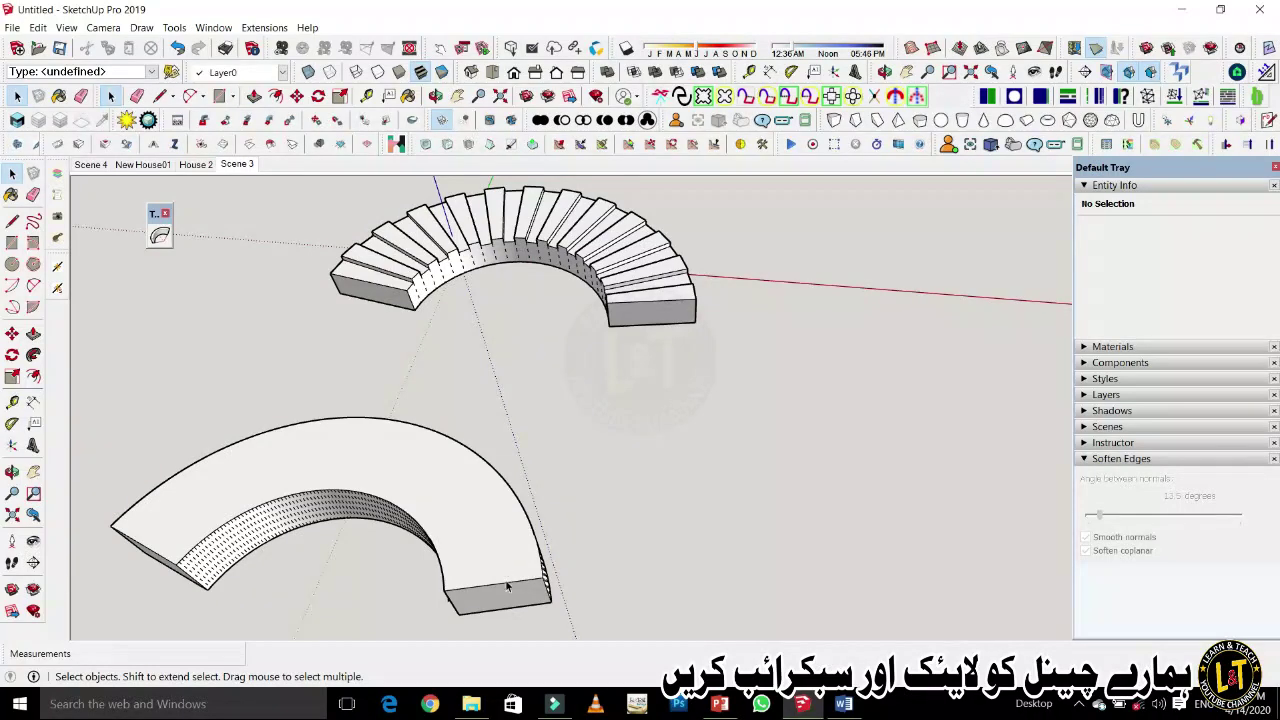
pyautogui.click(509, 588)
pyautogui.press('m')
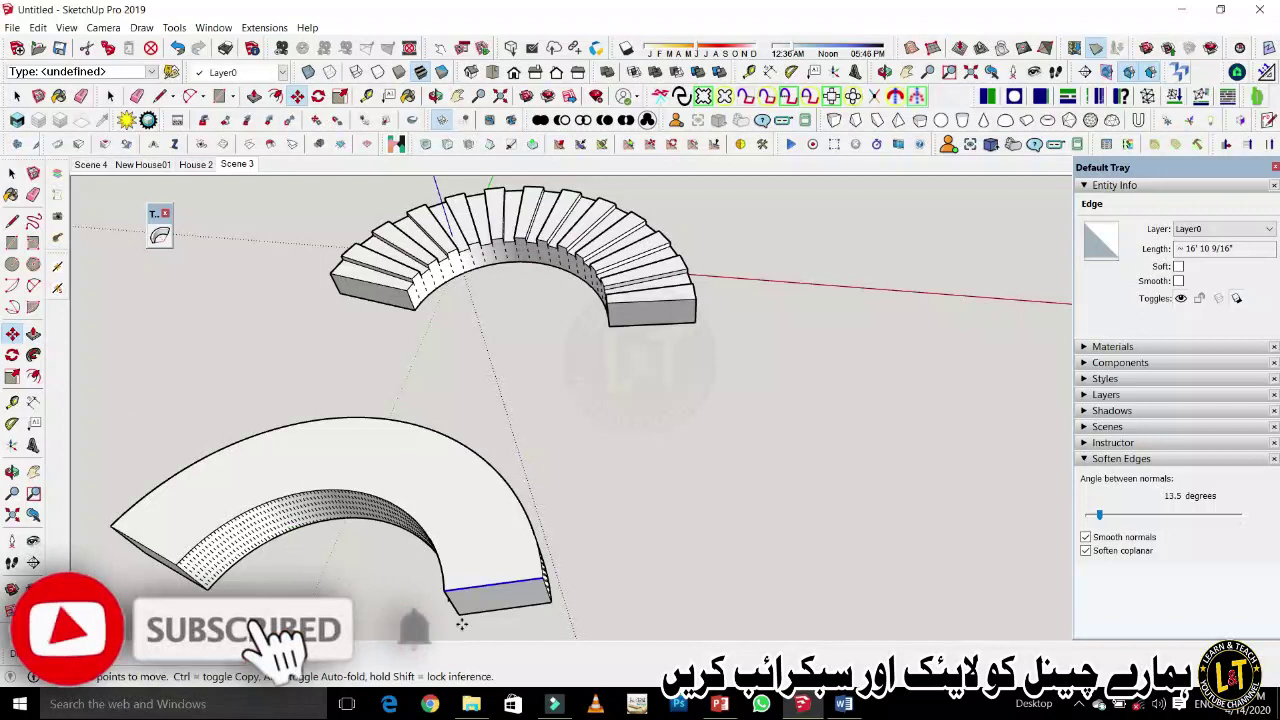
pyautogui.click(488, 586)
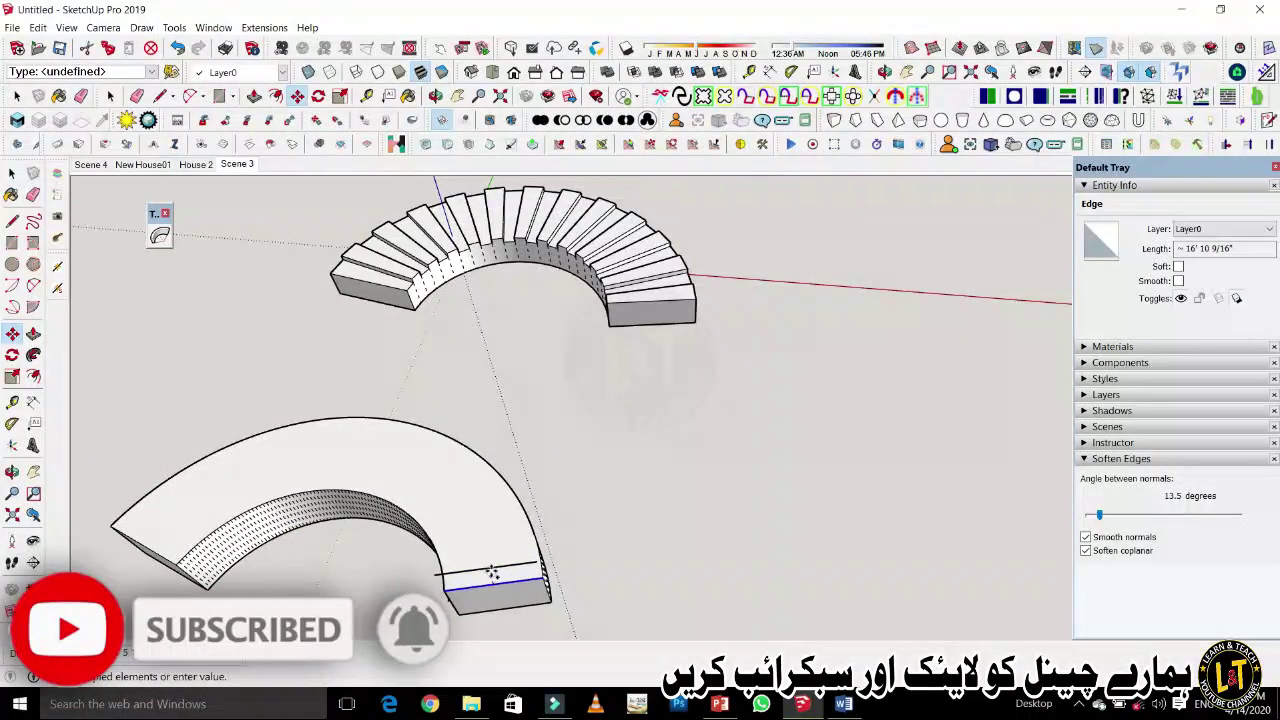
pyautogui.press('Escape')
pyautogui.press('space')
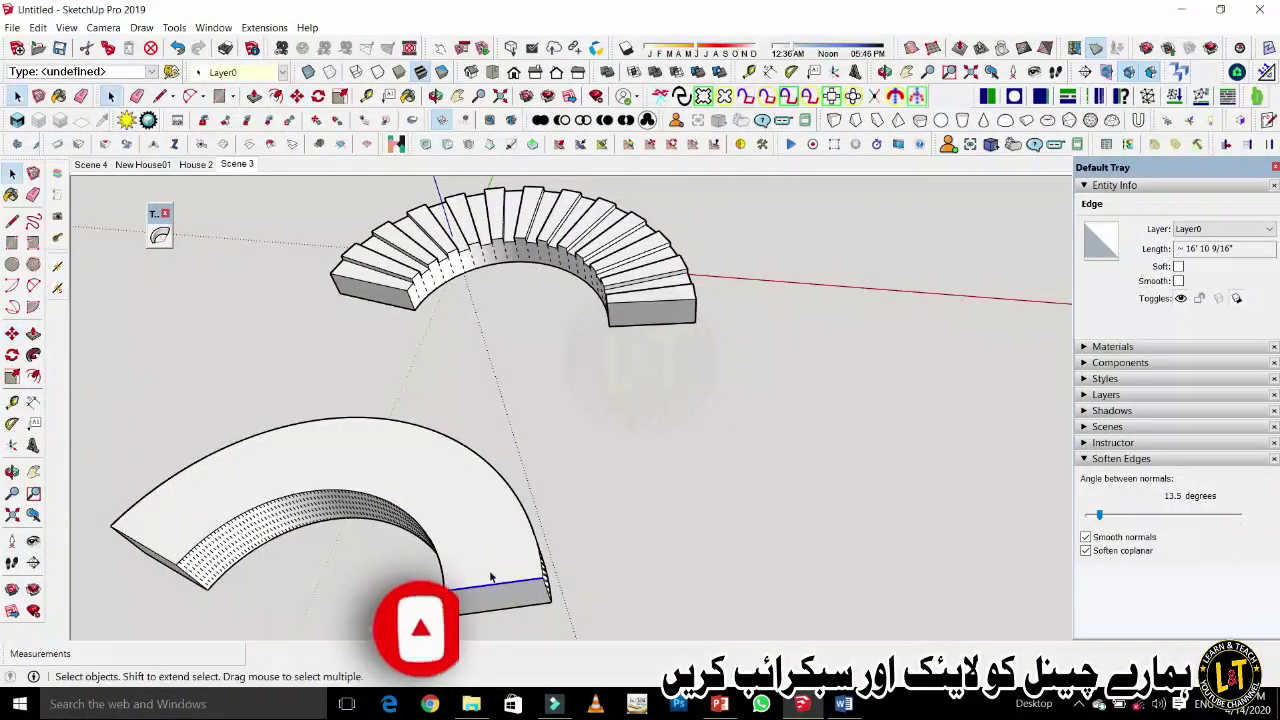
# Try to divide a softened edge on the outer side of the hand-drawn curved block.
pyautogui.click(529, 519)
pyautogui.rightClick(529, 519)
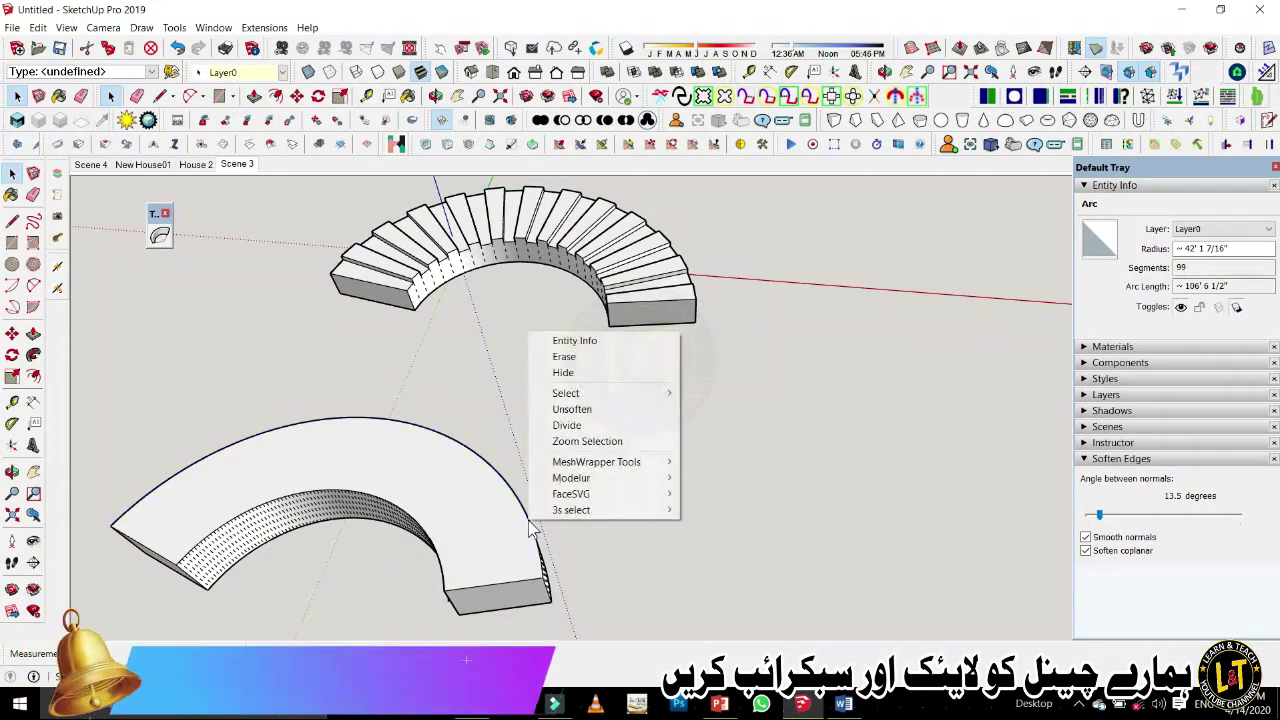
pyautogui.click(568, 428)
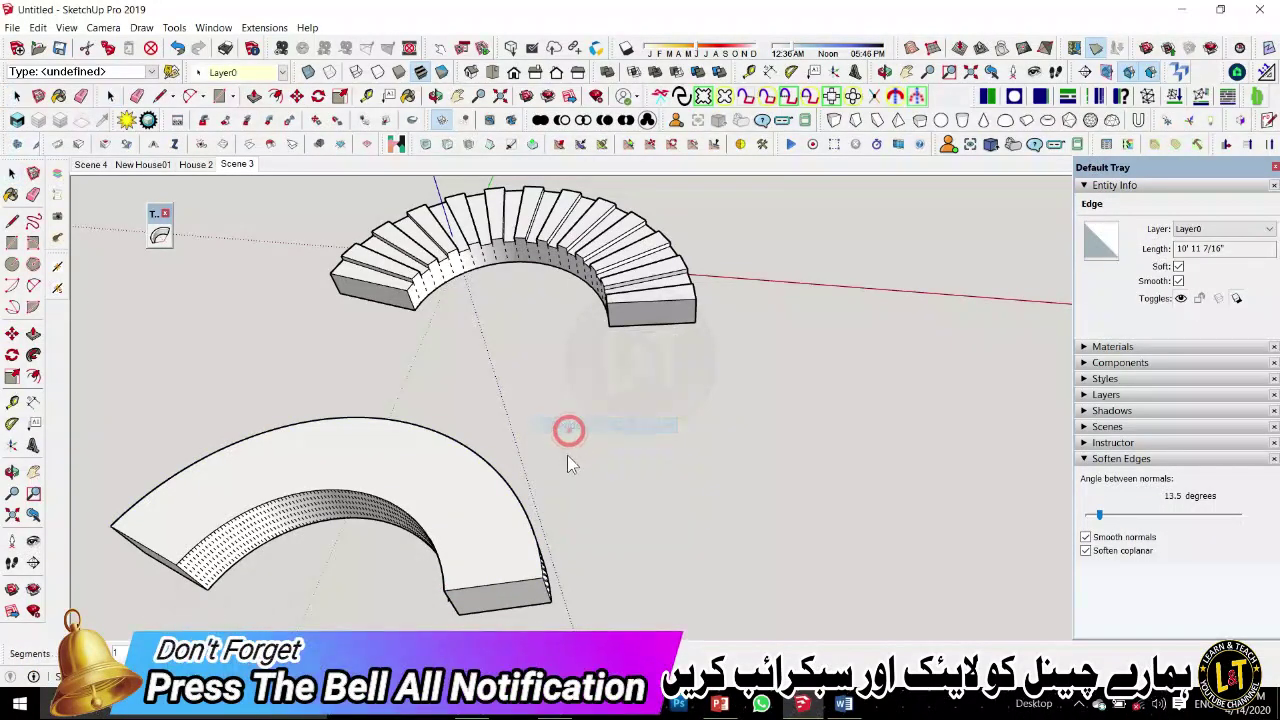
pyautogui.click(533, 540)
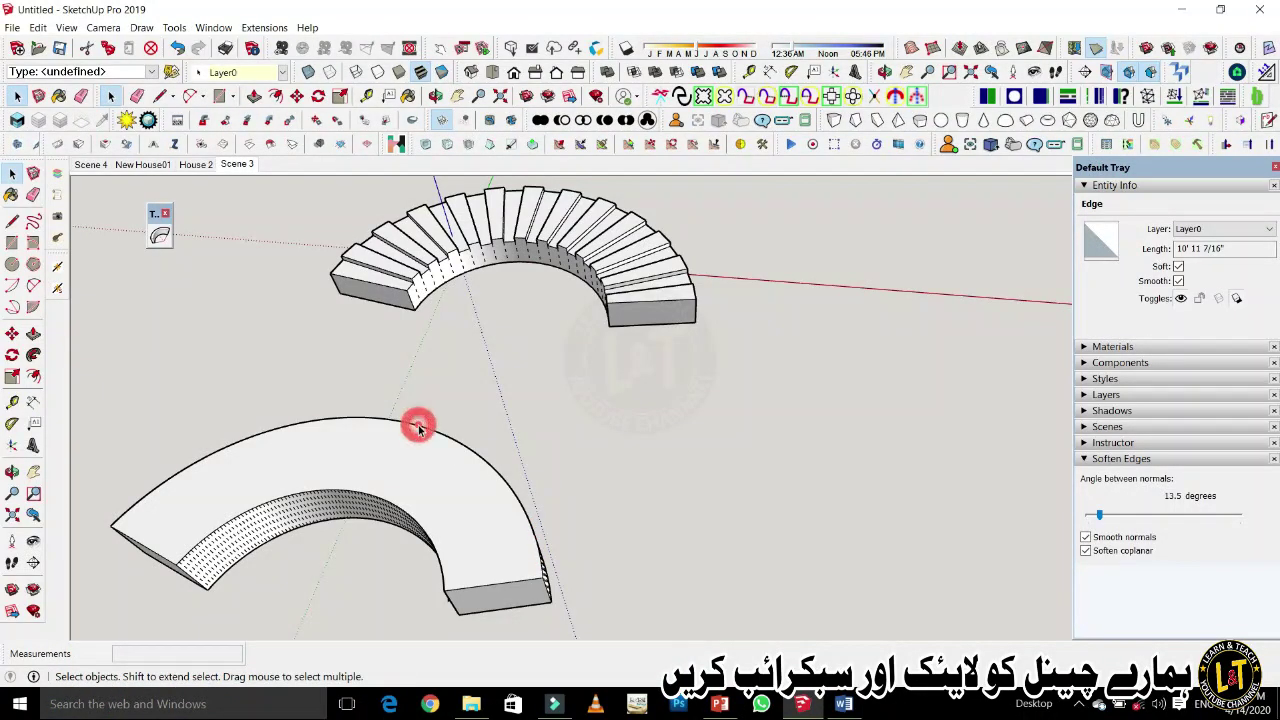
# Explode the top outer arc of the hand-drawn curved block into separate edges.
pyautogui.click(418, 428)
pyautogui.rightClick(422, 432)
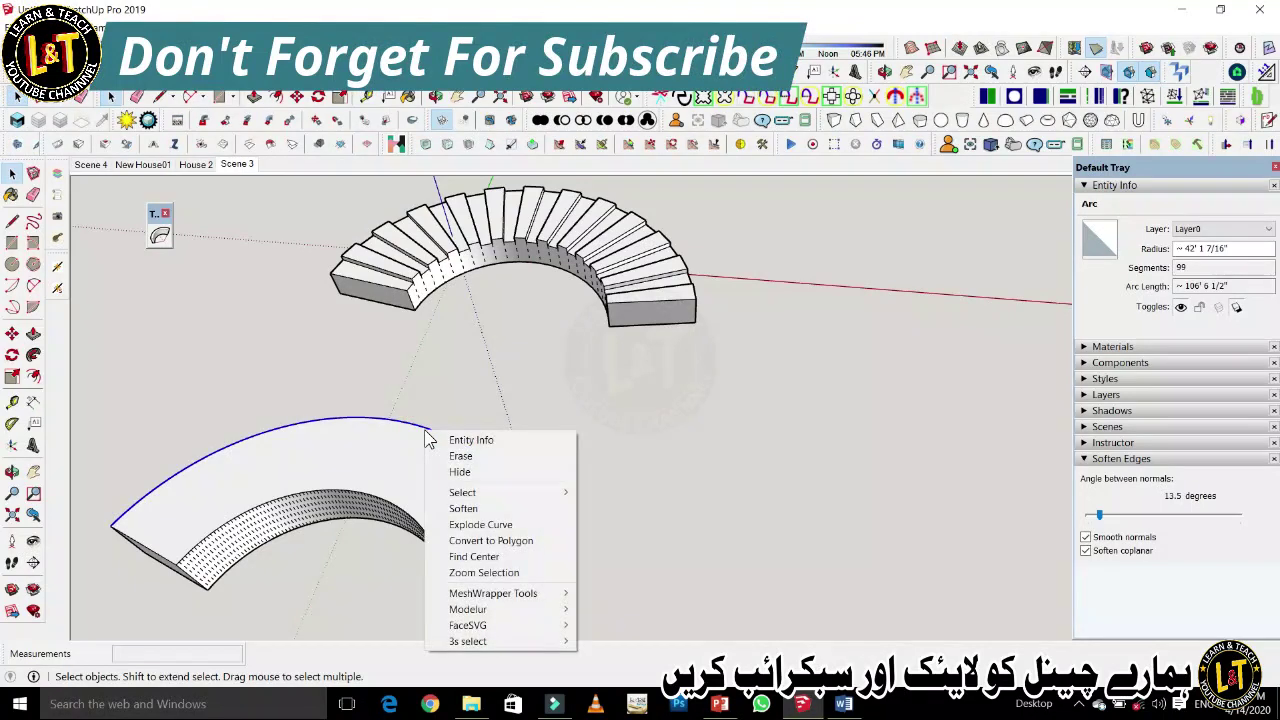
pyautogui.click(480, 524)
# Turn off the display of hidden geometry and select the hand-drawn curved block's top face.
pyautogui.press('o')
pyautogui.moveTo(541, 583); pyautogui.dragTo(517, 460)
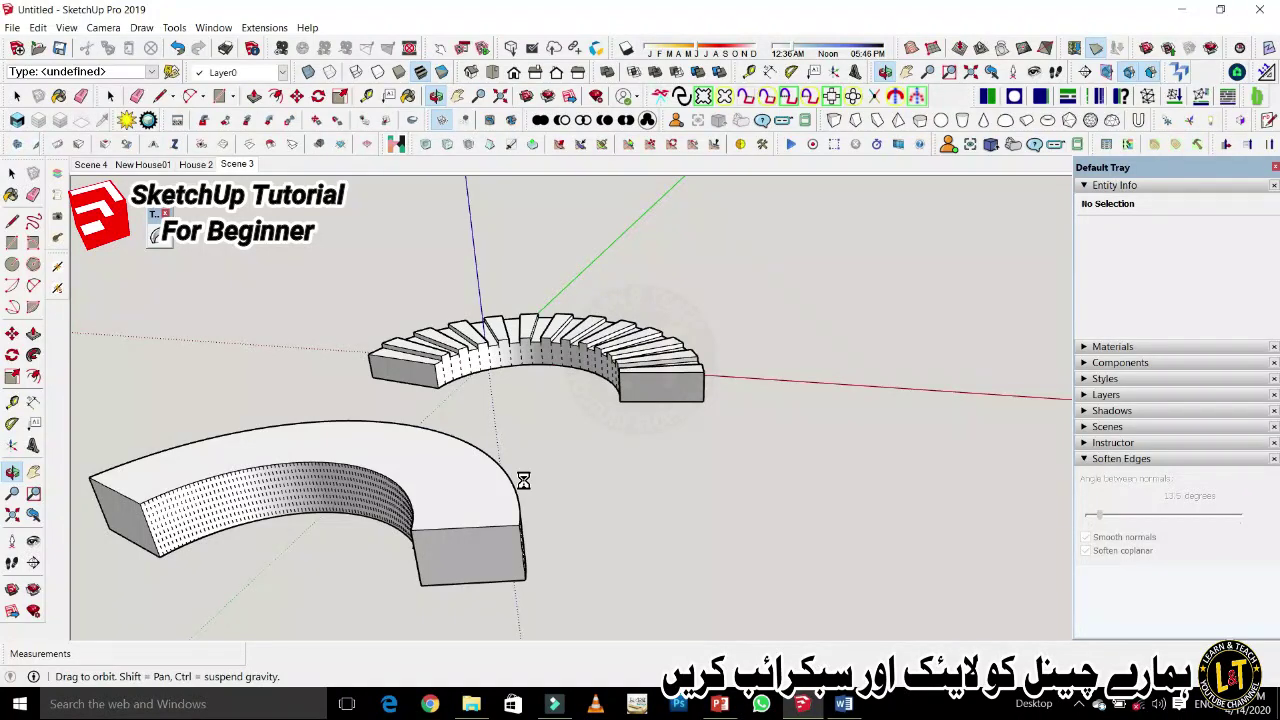
pyautogui.moveTo(523, 480); pyautogui.dragTo(400, 500, button='middle')
pyautogui.scroll(-5, 576, 479)
pyautogui.click(444, 451)
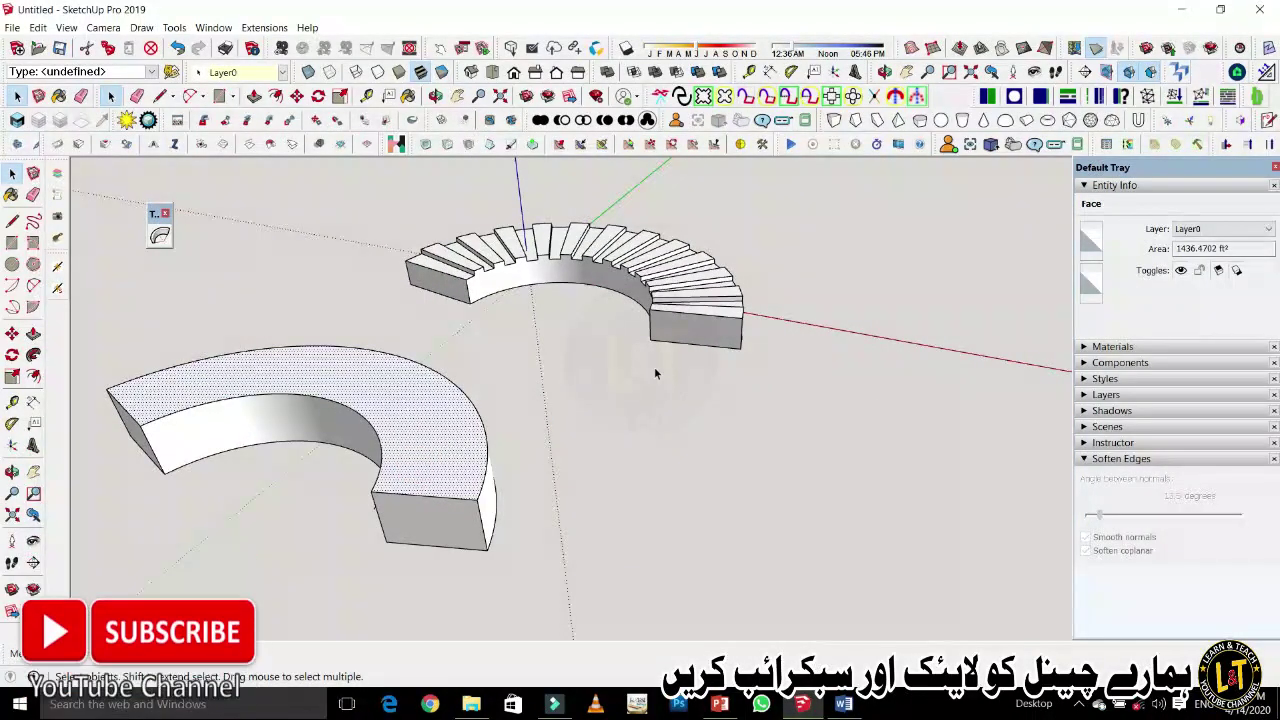
# Inspect individual edge segments along the exploded top outer curve of the hand-drawn block.
pyautogui.scroll(2, 480, 410)
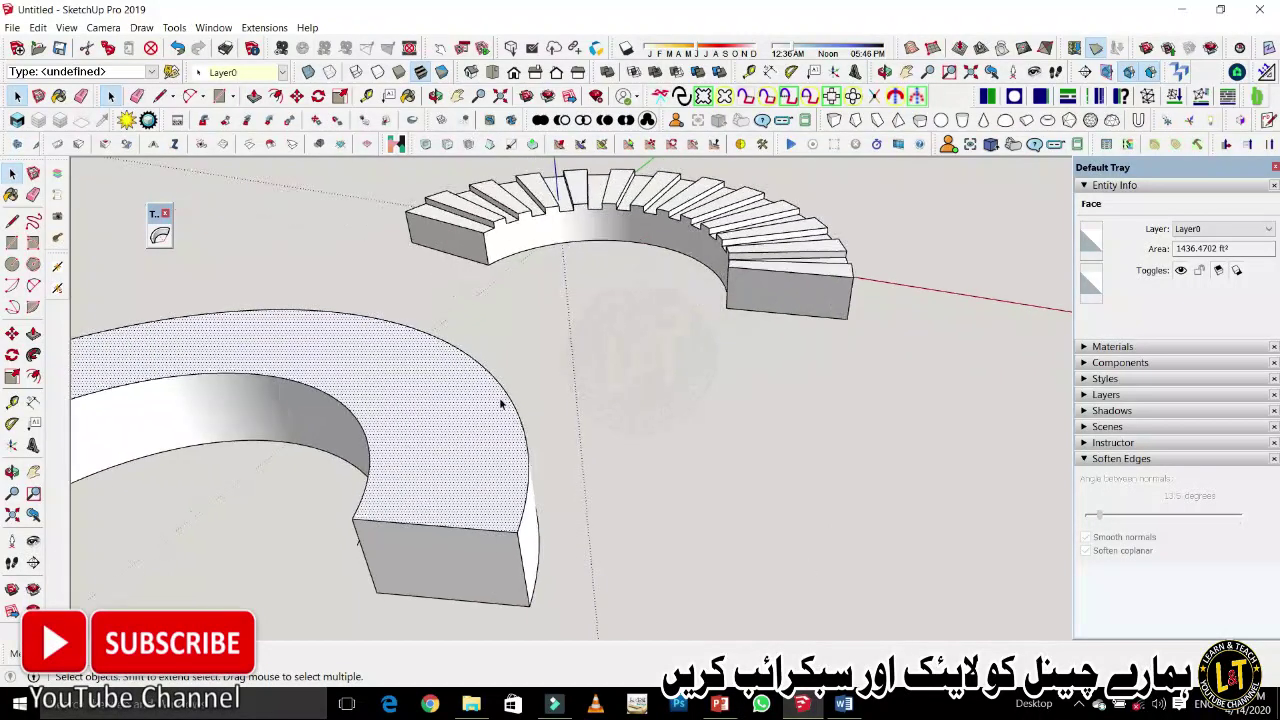
pyautogui.click(503, 389)
pyautogui.scroll(1, 503, 389)
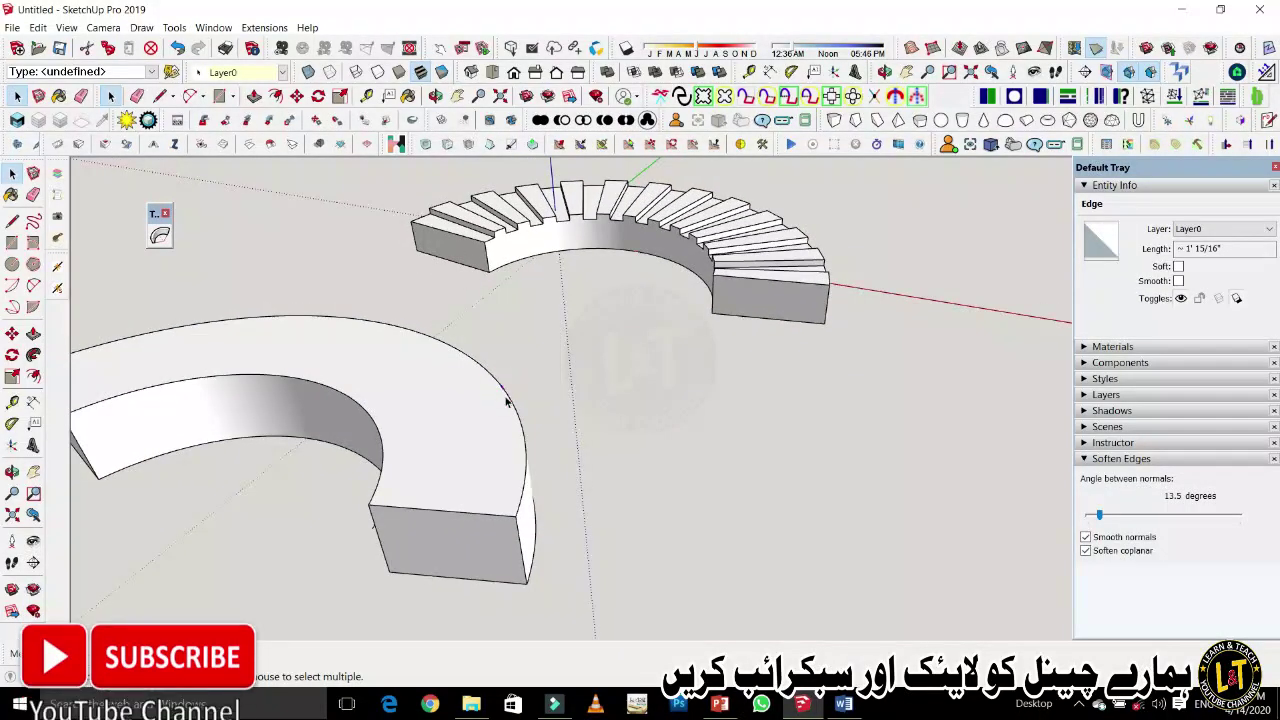
pyautogui.click(509, 398)
pyautogui.click(517, 407)
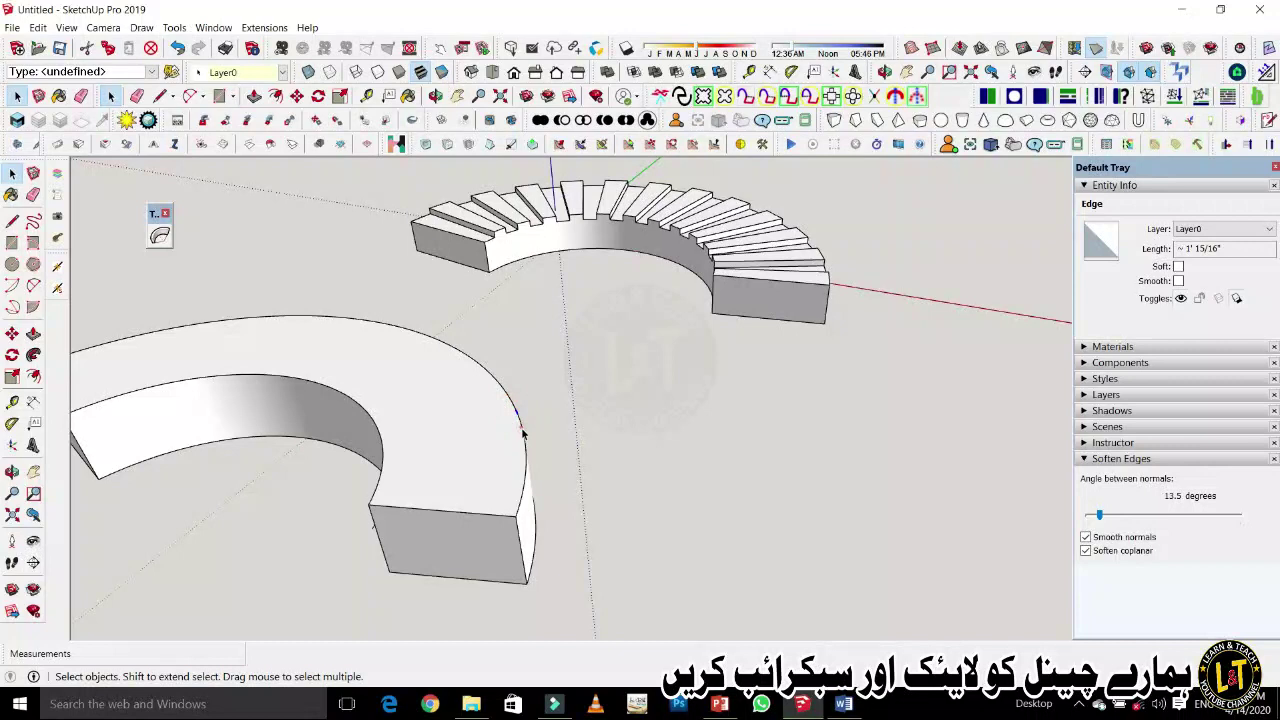
# Undo the curve explosion and reselect the top outer arc to review the commands available for it.
pyautogui.click(522, 434)
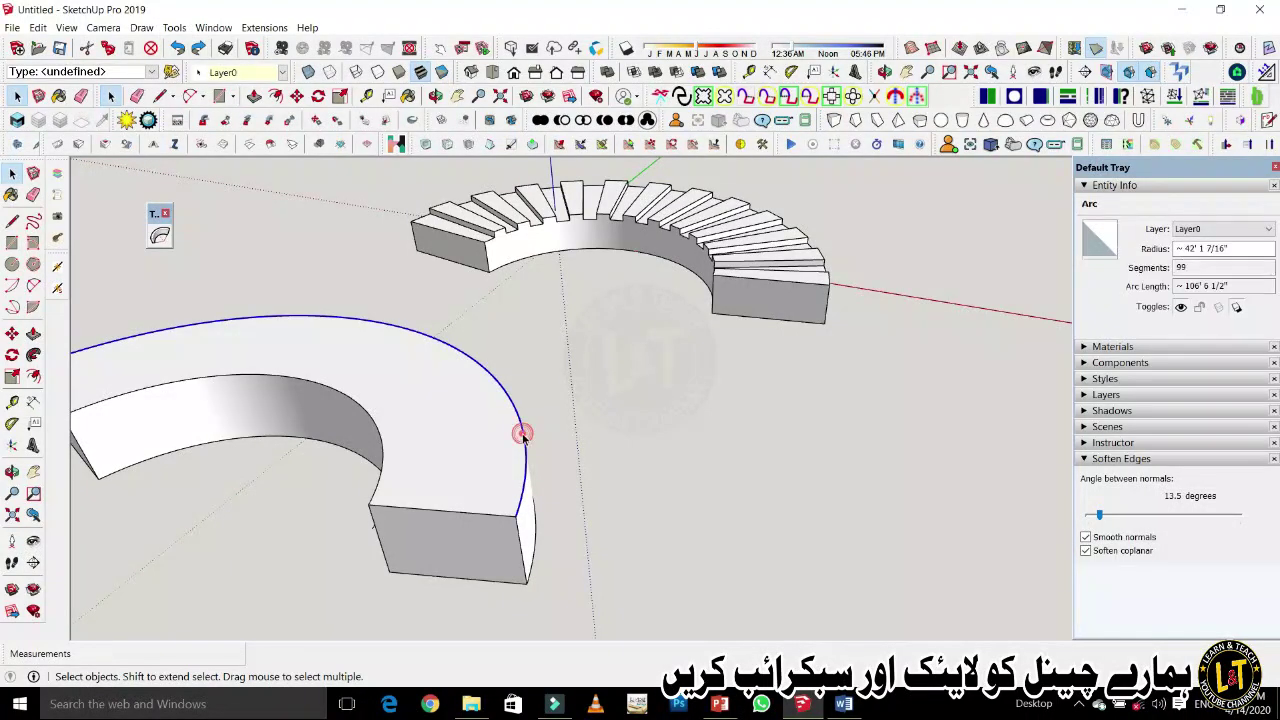
pyautogui.rightClick(525, 441)
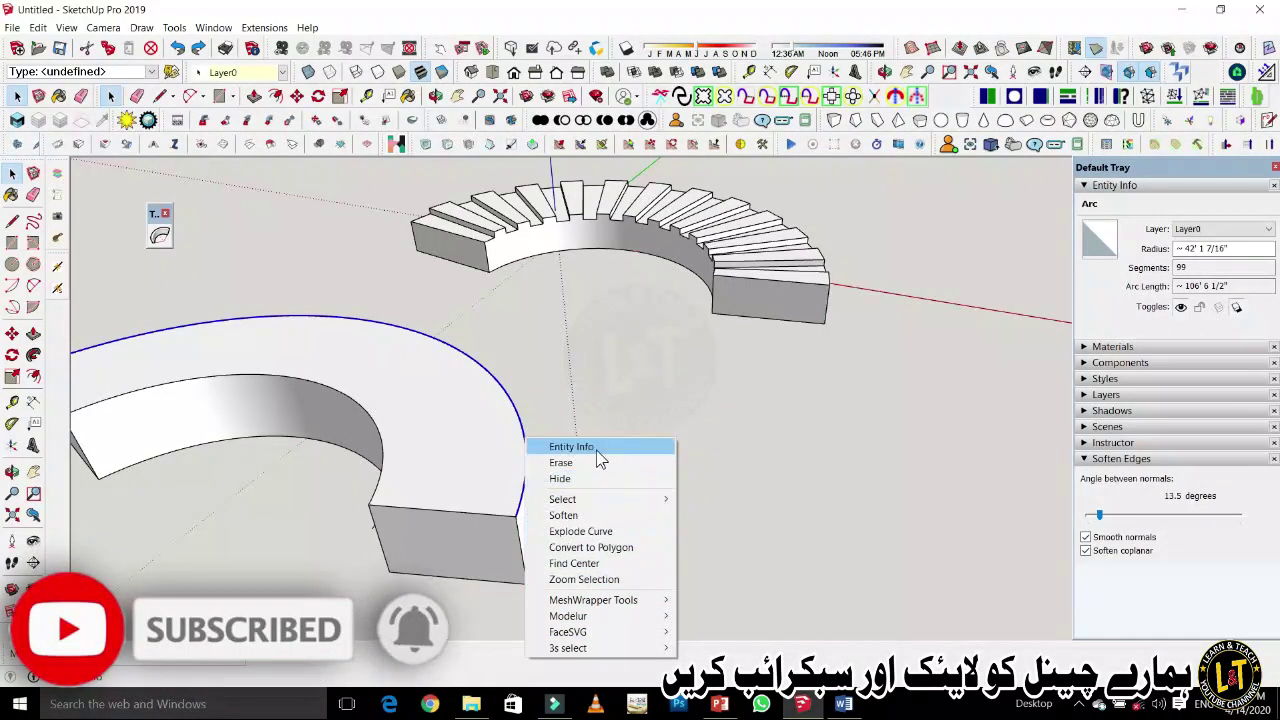
pyautogui.click(584, 412)
pyautogui.click(520, 471)
pyautogui.rightClick(522, 476)
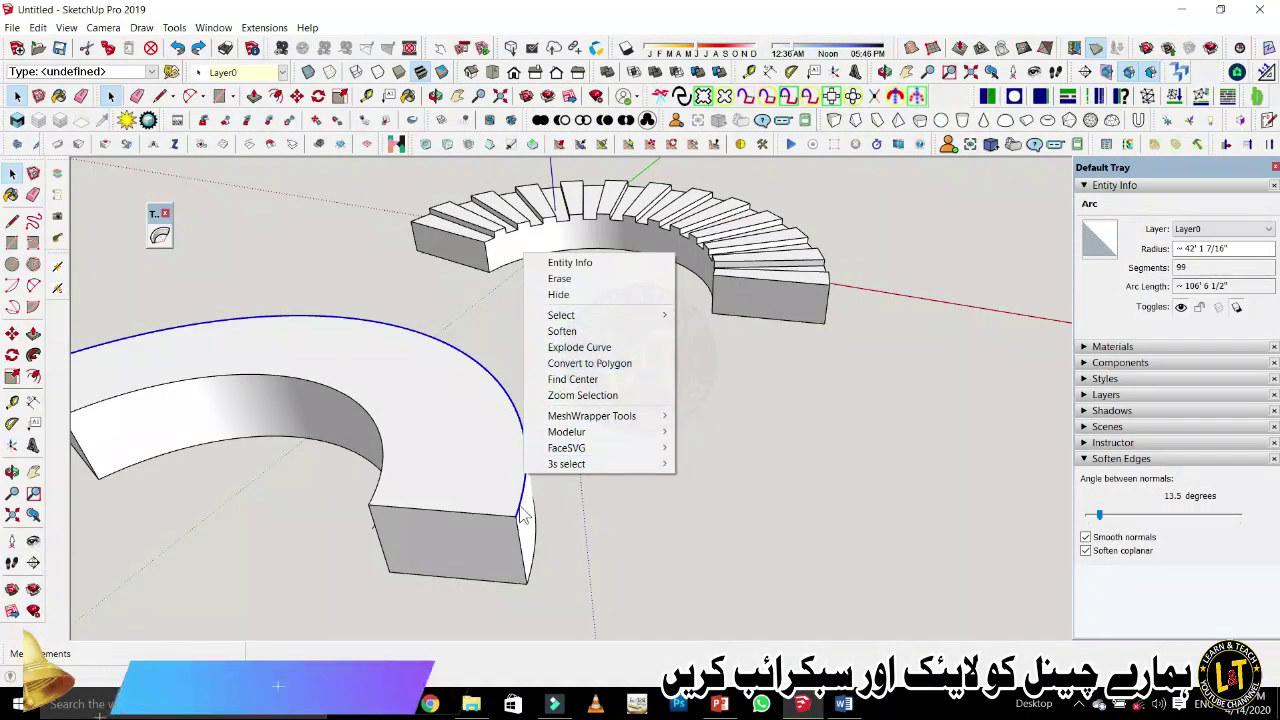
pyautogui.click(639, 518)
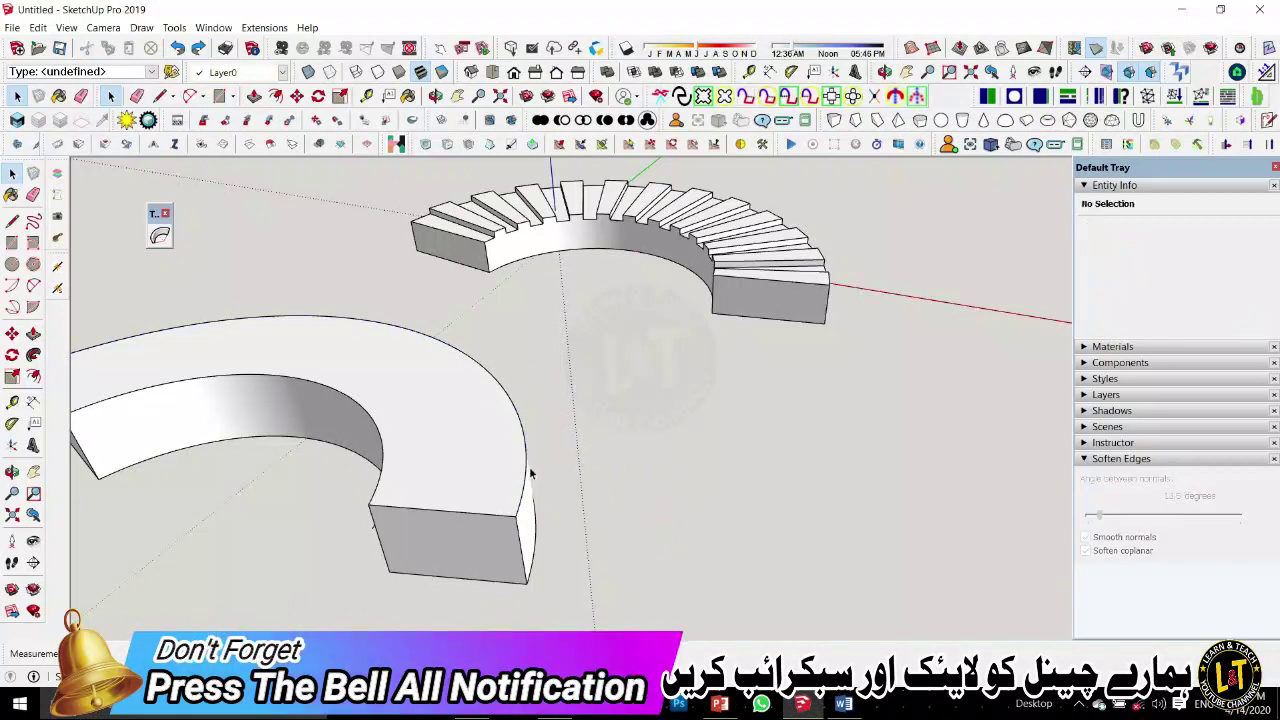
# Draw a long rectangle of about 1134 ft² on the ground over the red axis, beyond the ribbed bent group.
pyautogui.scroll(-2, 635, 490)
pyautogui.moveTo(384, 401); pyautogui.dragTo(512, 329, button='middle')
pyautogui.scroll(2, 378, 417)
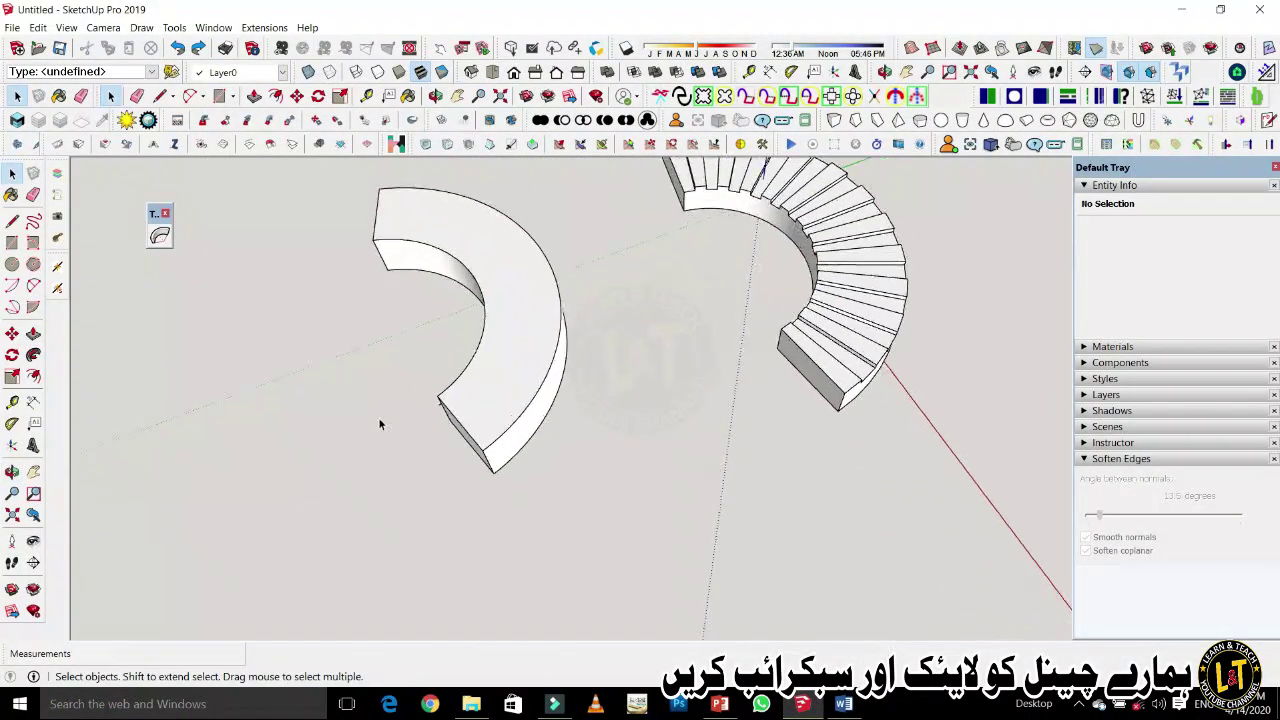
pyautogui.scroll(-2, 429, 349)
pyautogui.scroll(-2, 453, 389)
pyautogui.moveTo(452, 382); pyautogui.dragTo(667, 387, button='middle')
pyautogui.scroll(2, 362, 338)
pyautogui.click(12, 242)
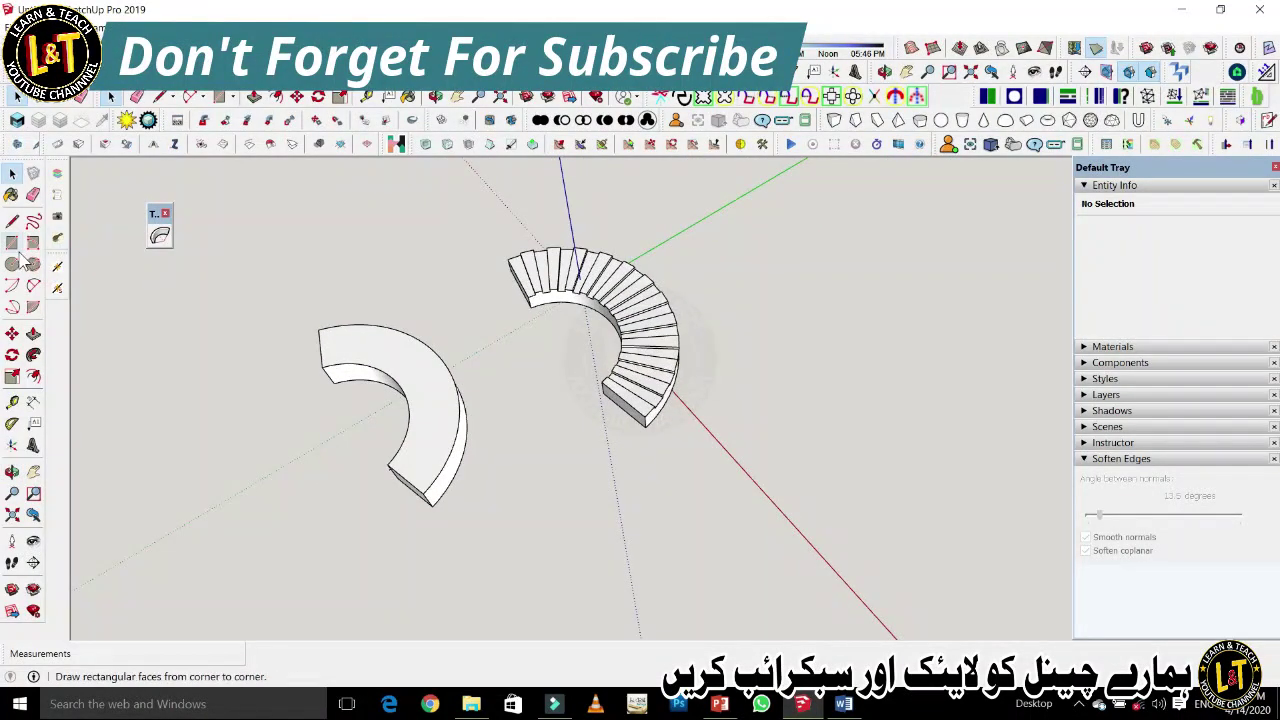
pyautogui.click(710, 453)
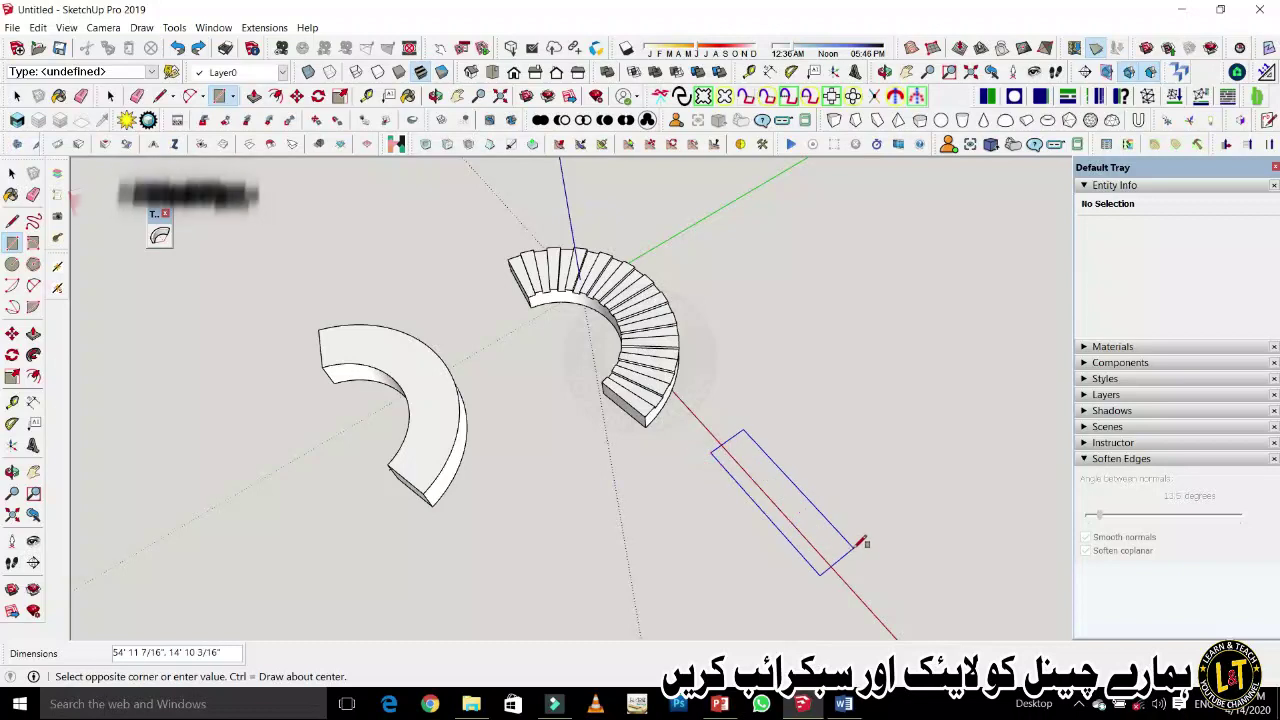
pyautogui.click(890, 568)
# Push/pull the new rectangle up by 6' 9 15/16" to make a box.
pyautogui.moveTo(890, 568); pyautogui.dragTo(922, 519, button='middle')
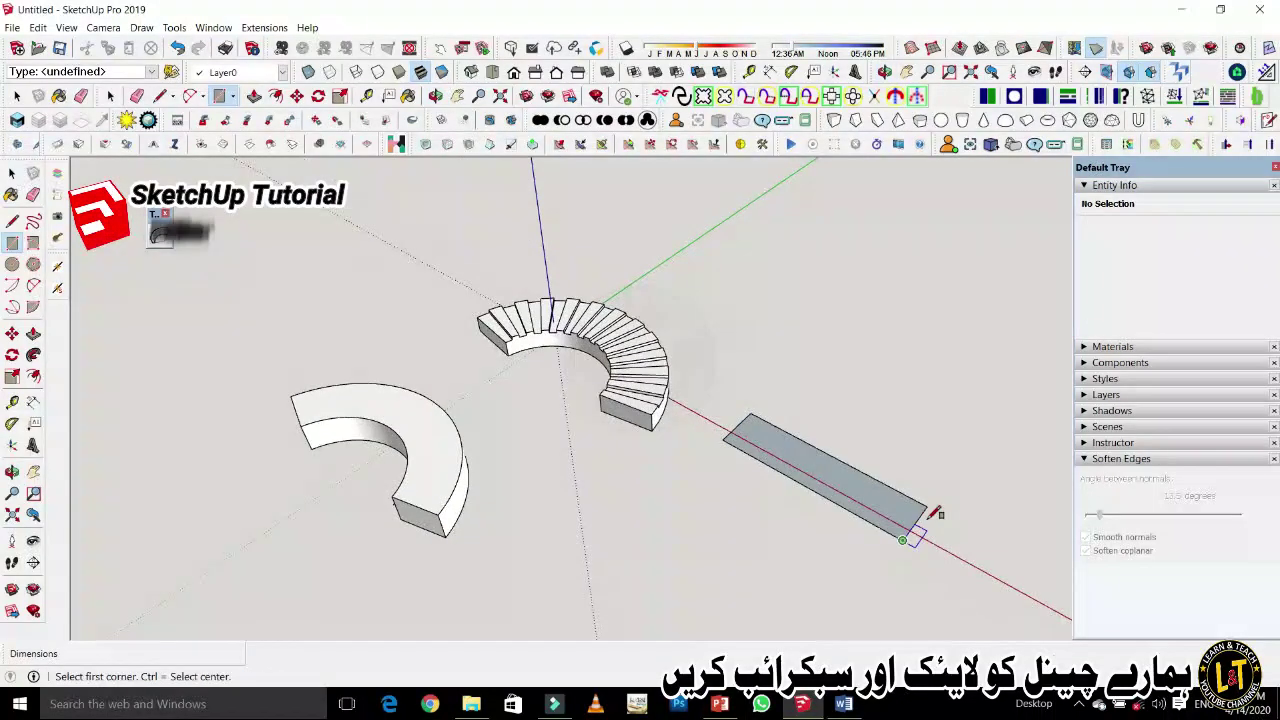
pyautogui.press('p')
pyautogui.scroll(2, 915, 515)
pyautogui.moveTo(908, 514); pyautogui.dragTo(891, 503)
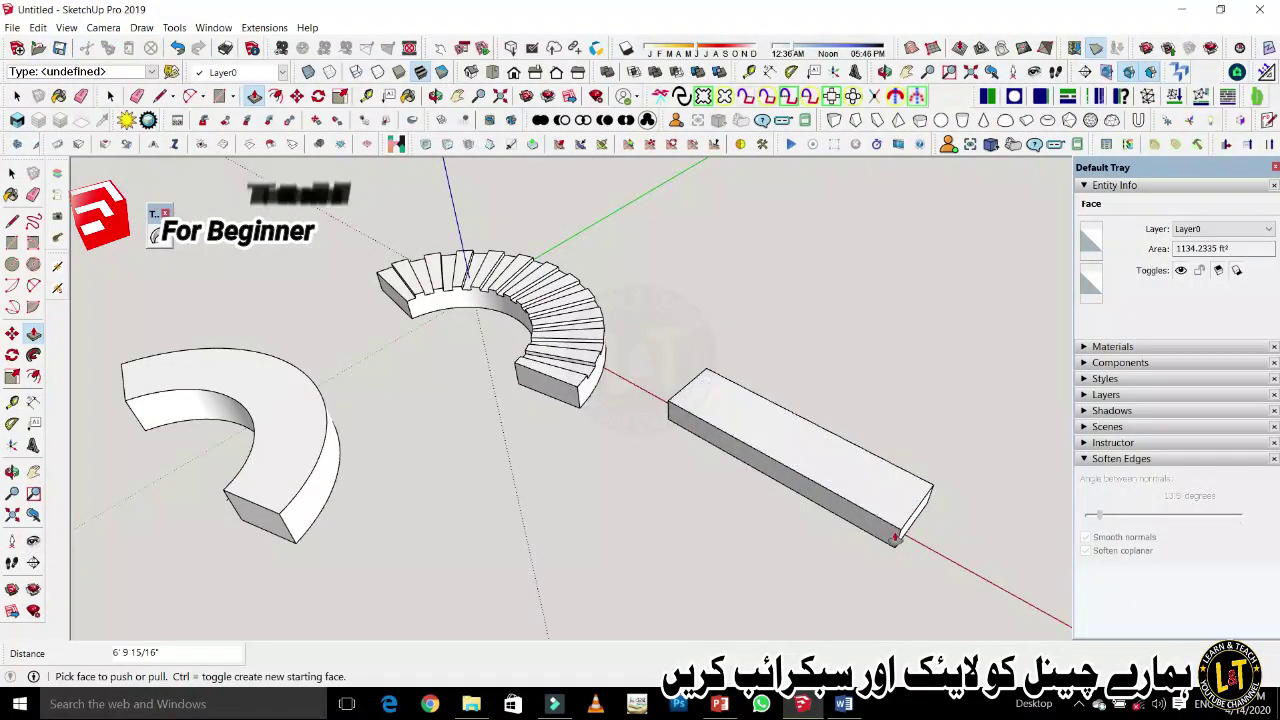
# Select the whole new box and make it a group.
pyautogui.press('space')
pyautogui.moveTo(835, 480); pyautogui.dragTo(835, 473, button='middle')
pyautogui.tripleClick(835, 473)
pyautogui.rightClick(835, 473)
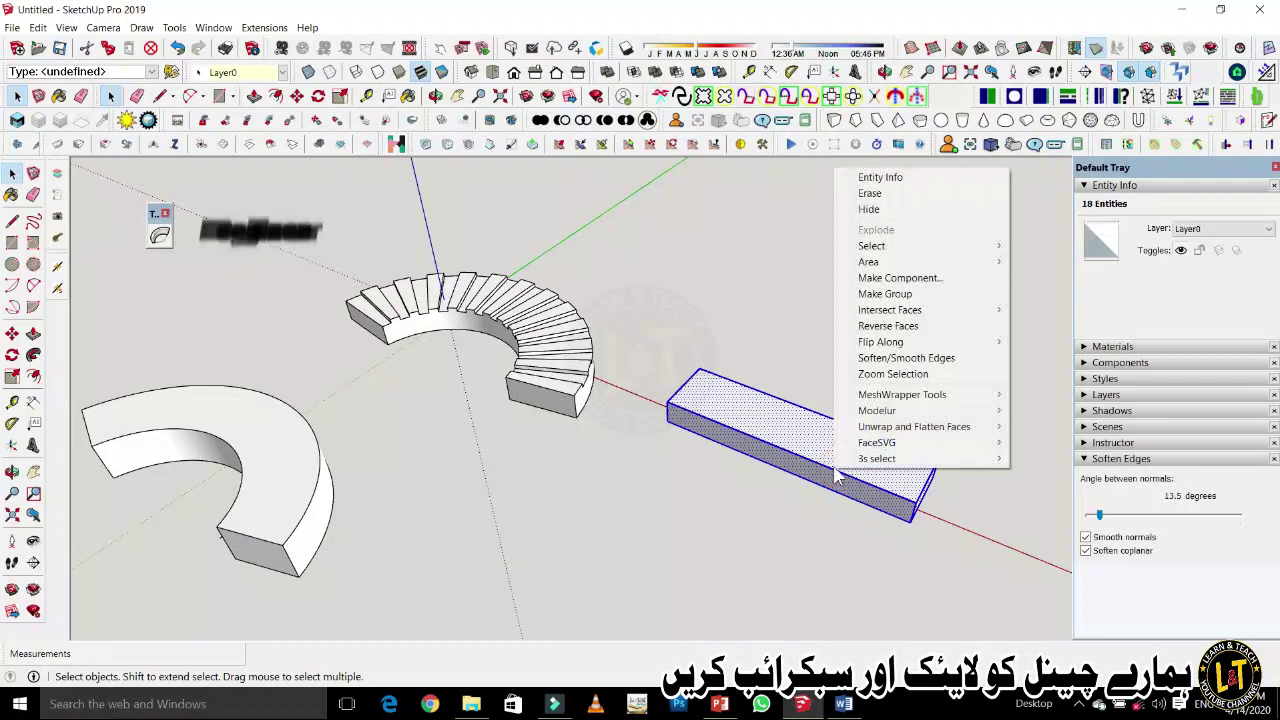
pyautogui.moveTo(895, 306)
pyautogui.click(1040, 305)
pyautogui.hotkey('ctrl', 'g')
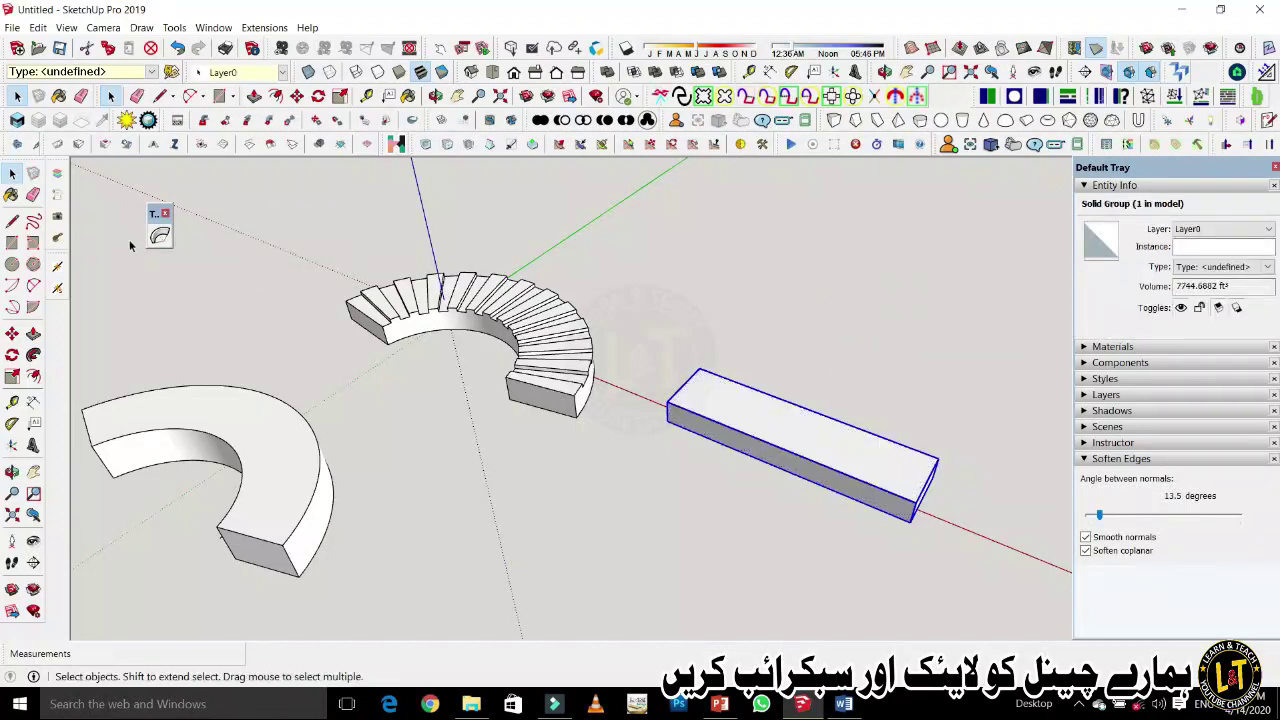
# Bend the new box group to an angle of 260 degrees with the bend extension.
pyautogui.click(160, 236)
pyautogui.moveTo(761, 489); pyautogui.dragTo(708, 517)
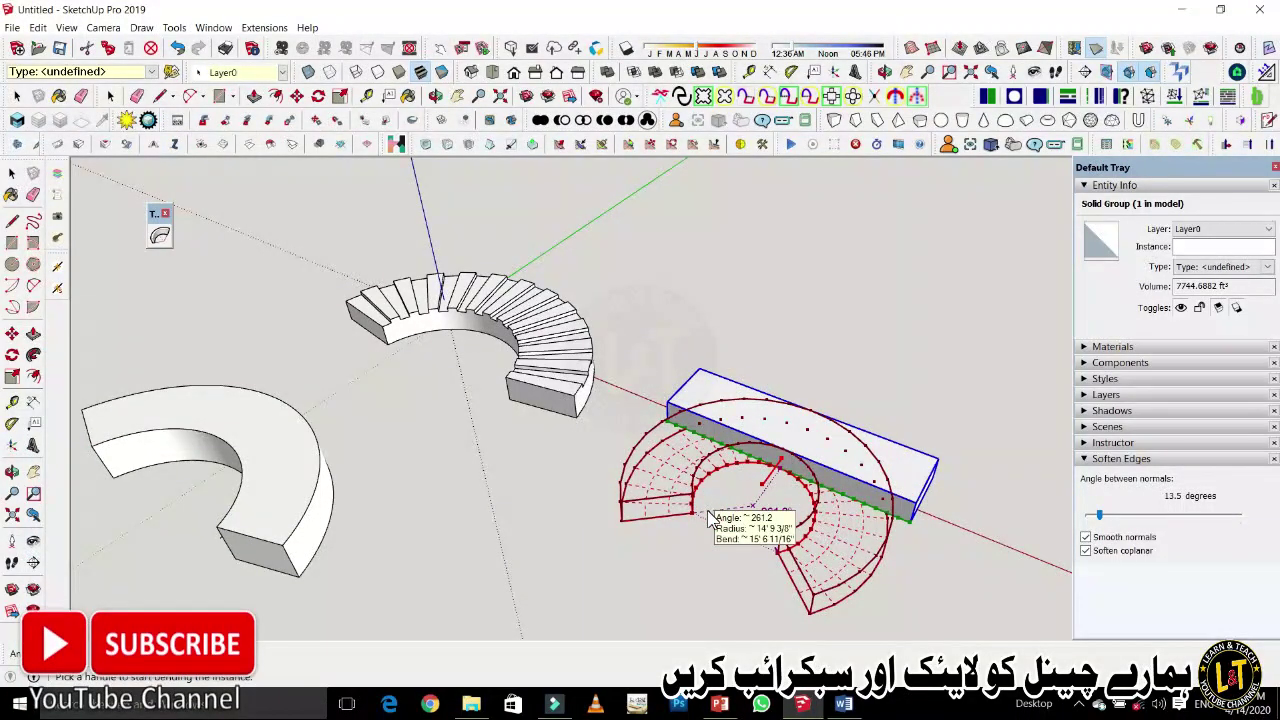
pyautogui.write('260')
pyautogui.press('Return')
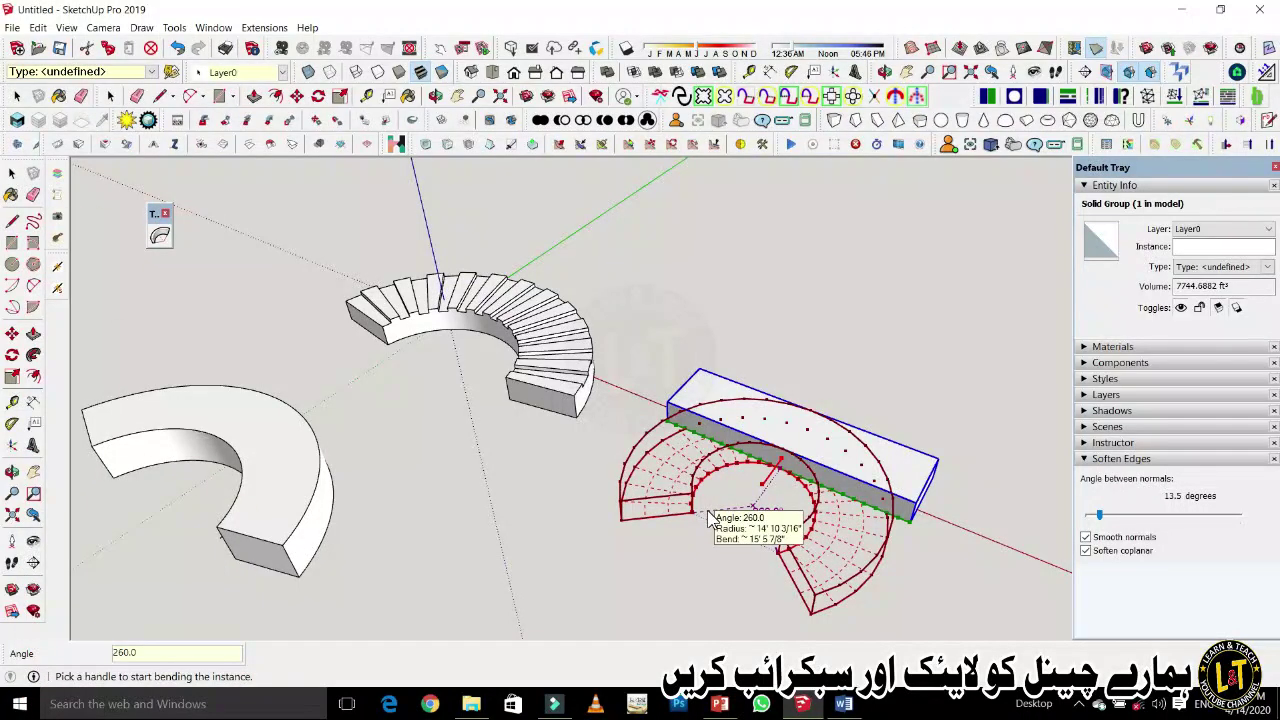
pyautogui.press('space')
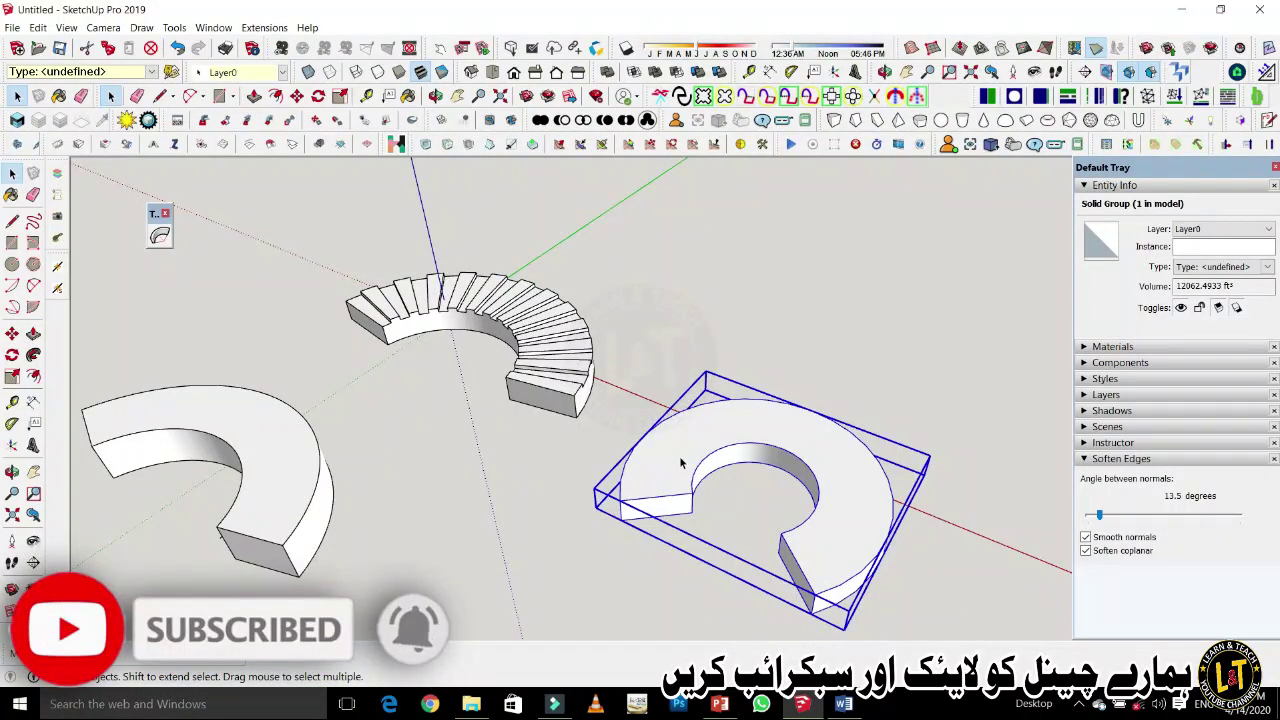
# Draw a hexagon with an inscribed radius of about 26' beside the red axis, beyond the 260-degree bent box.
pyautogui.click(33, 264)
pyautogui.scroll(-3, 456, 265)
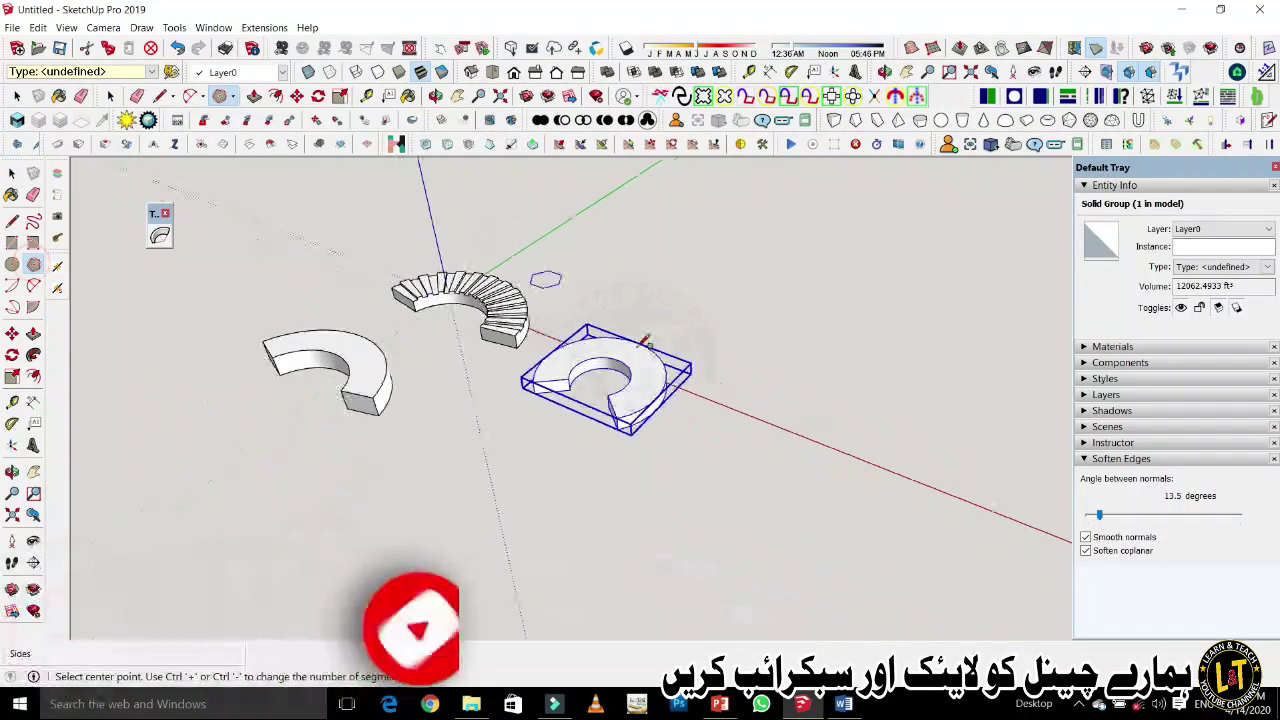
pyautogui.click(818, 476)
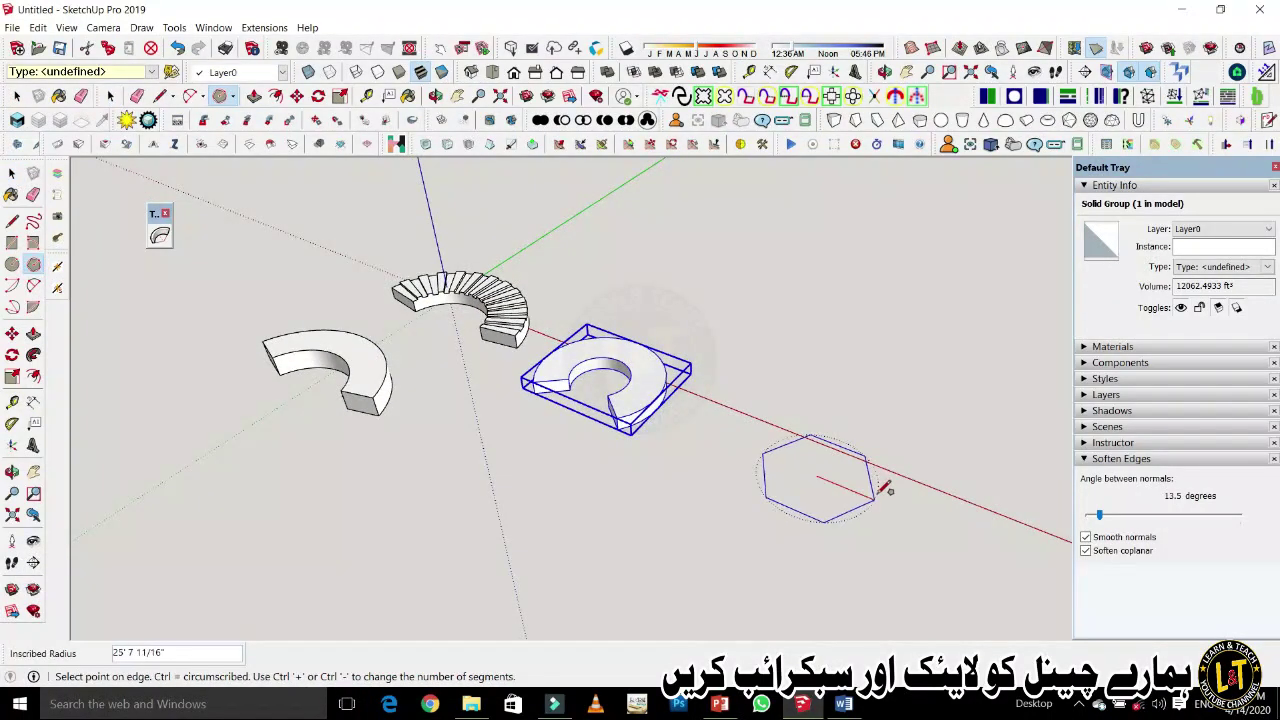
pyautogui.click(877, 493)
# Push/pull the hexagon up into a tall prism and make the whole prism a group.
pyautogui.press('p')
pyautogui.click(814, 480)
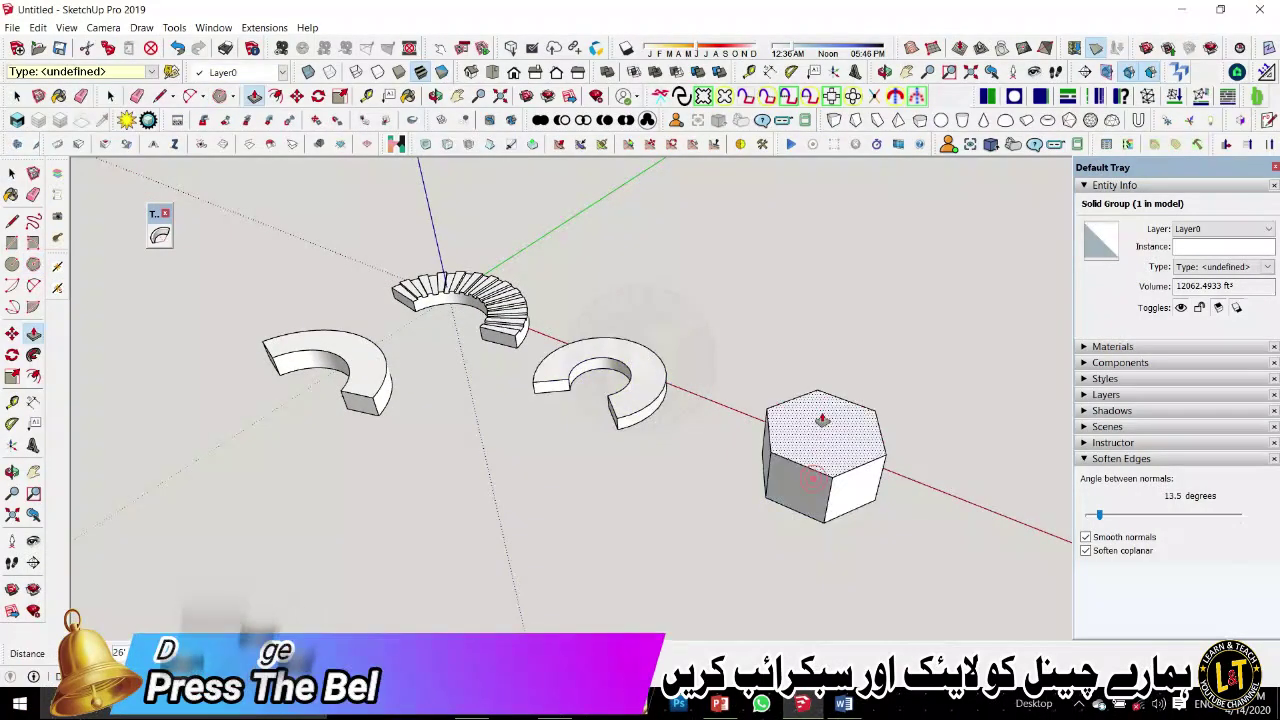
pyautogui.click(840, 343)
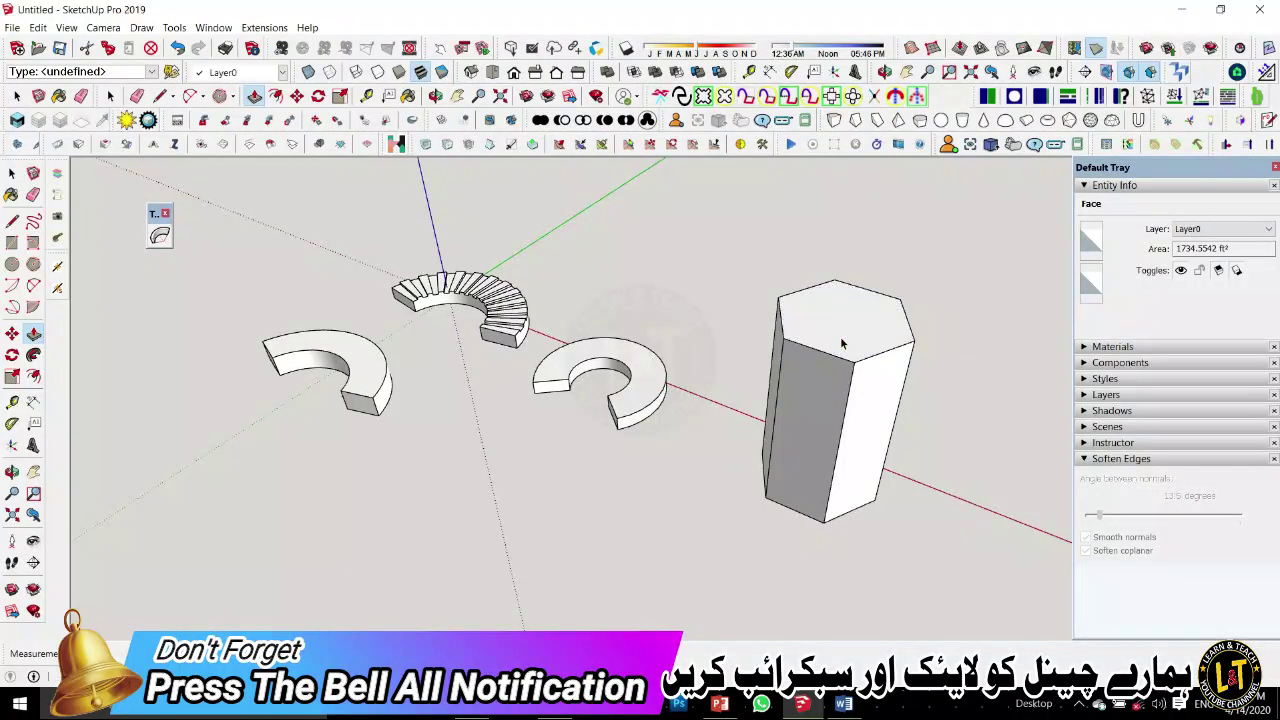
pyautogui.press('space')
pyautogui.tripleClick(840, 343)
pyautogui.rightClick(840, 343)
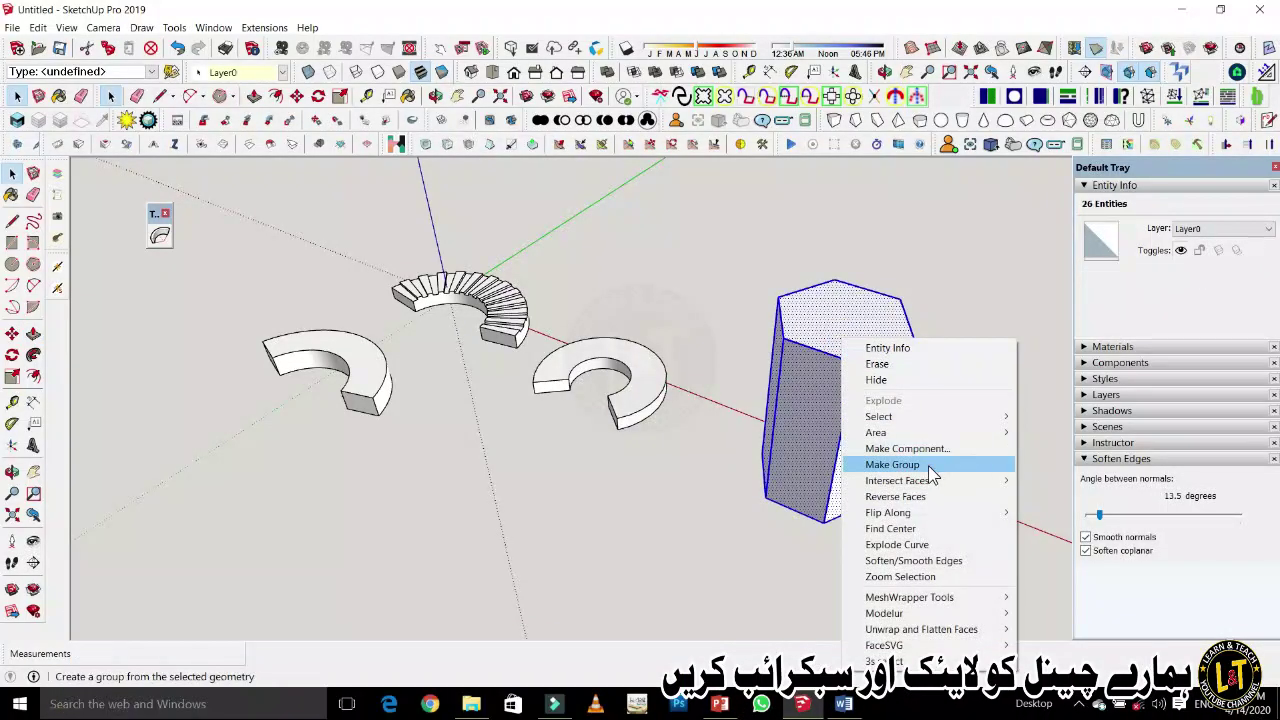
pyautogui.click(910, 464)
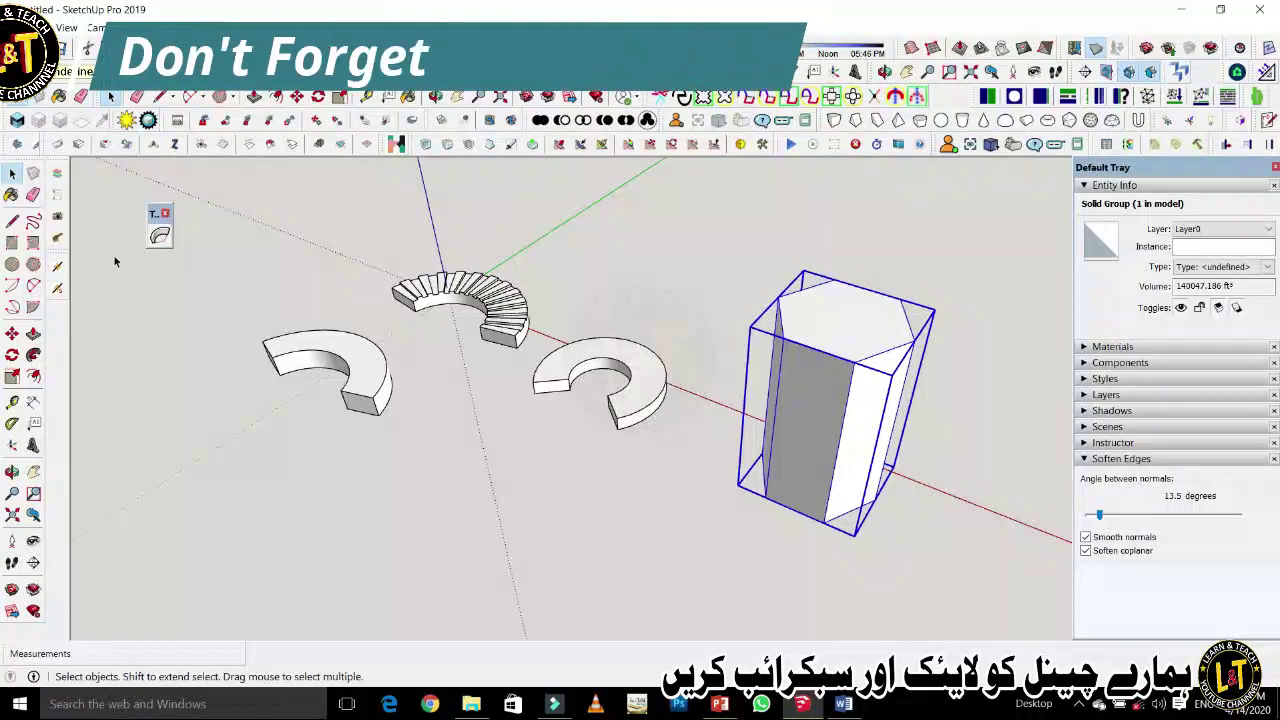
# Bend the hexagonal prism group slightly with the bend extension.
pyautogui.click(159, 235)
pyautogui.moveTo(789, 462); pyautogui.dragTo(815, 466)
pyautogui.press('space')
pyautogui.moveTo(911, 483); pyautogui.dragTo(800, 485, button='middle')
pyautogui.scroll(4, 760, 450)
pyautogui.moveTo(728, 410); pyautogui.dragTo(816, 560, button='middle')
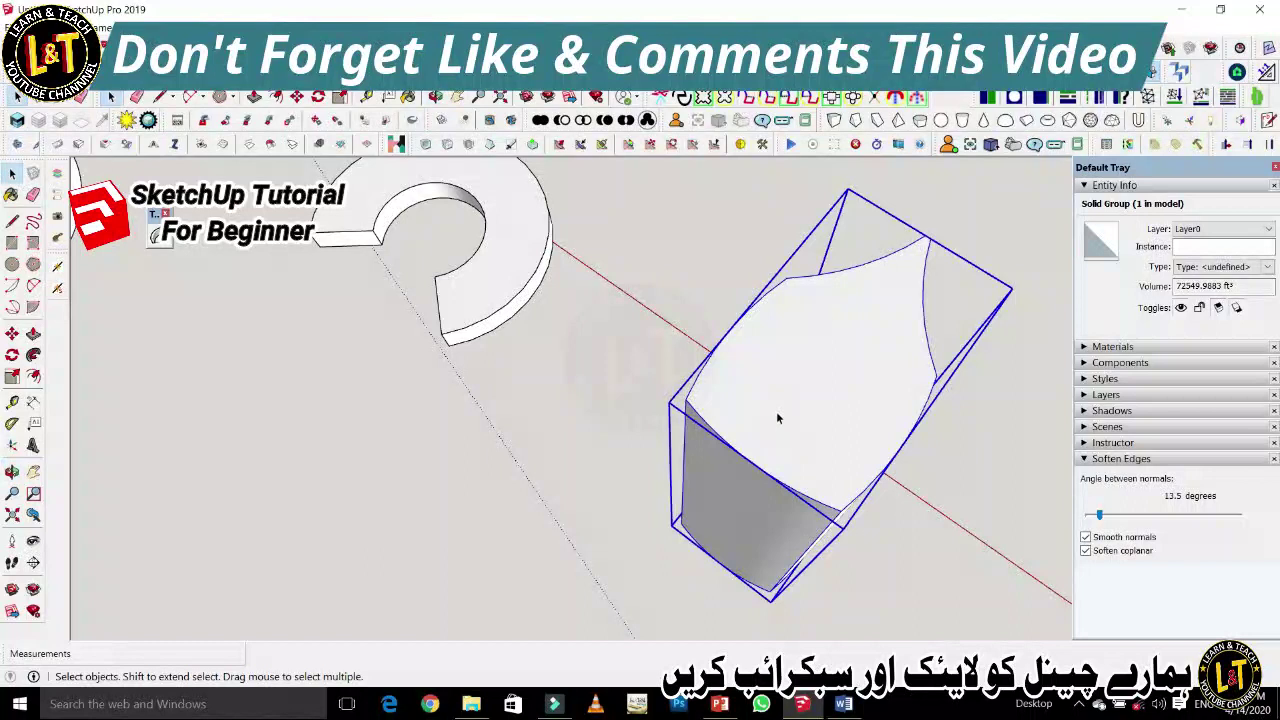
pyautogui.tripleClick(830, 380)
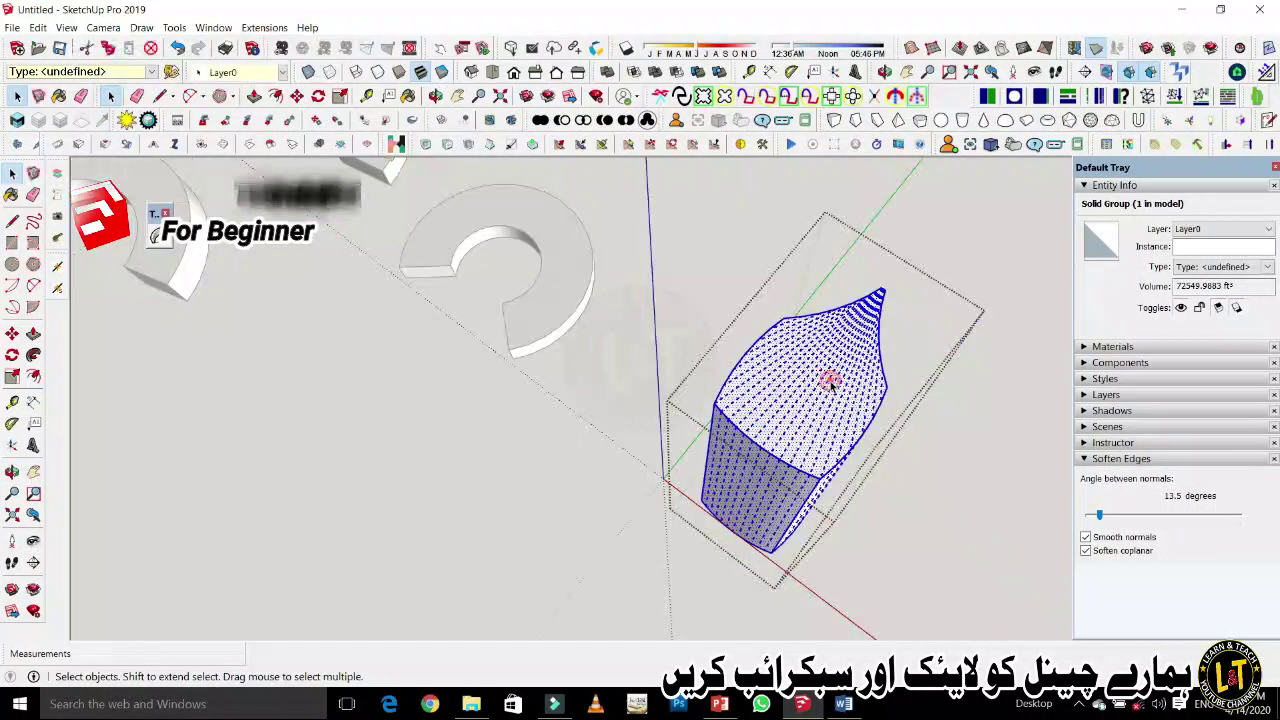
pyautogui.press('p')
pyautogui.press('space')
pyautogui.moveTo(809, 449); pyautogui.dragTo(720, 474, button='middle')
pyautogui.press('s')
pyautogui.press('space')
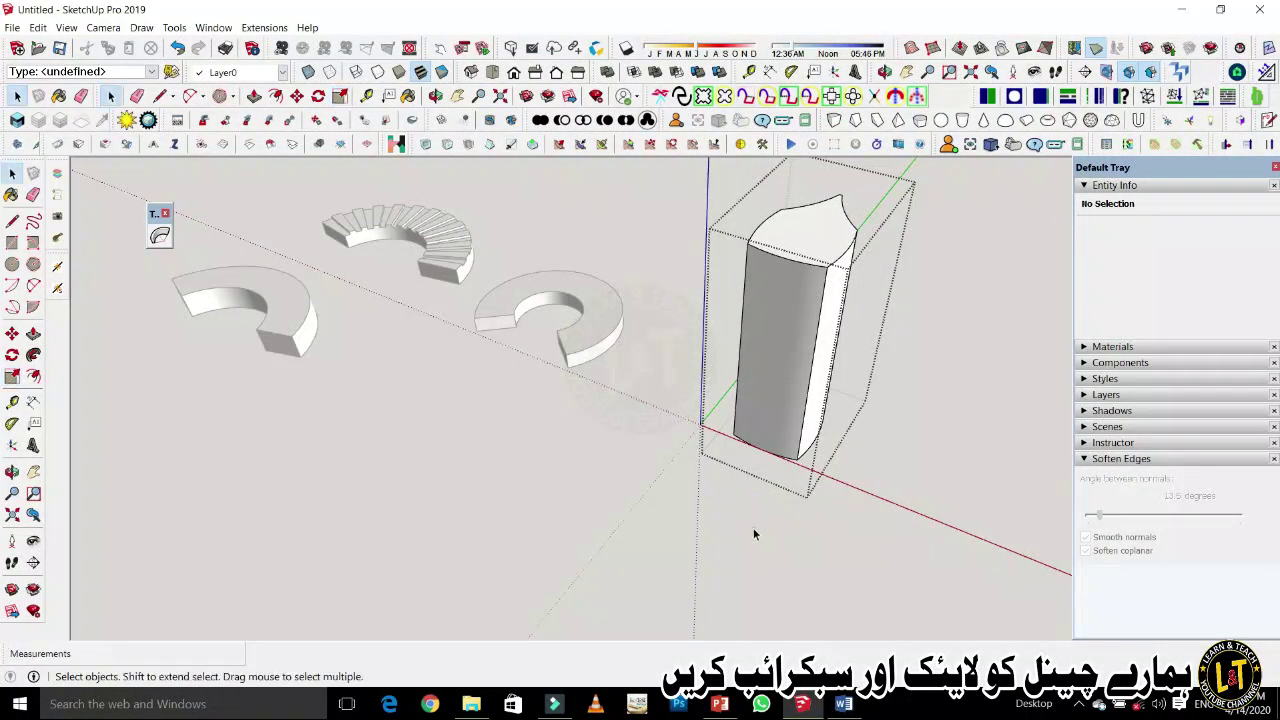
pyautogui.click(753, 527)
# Scale the bent hexagonal prism group down in height and deselect it.
pyautogui.moveTo(753, 527); pyautogui.dragTo(790, 370, button='middle')
pyautogui.click(790, 370)
pyautogui.press('s')
pyautogui.moveTo(813, 224); pyautogui.dragTo(805, 330)
pyautogui.press('space')
pyautogui.click(731, 500)
pyautogui.moveTo(792, 438); pyautogui.dragTo(702, 400, button='middle')
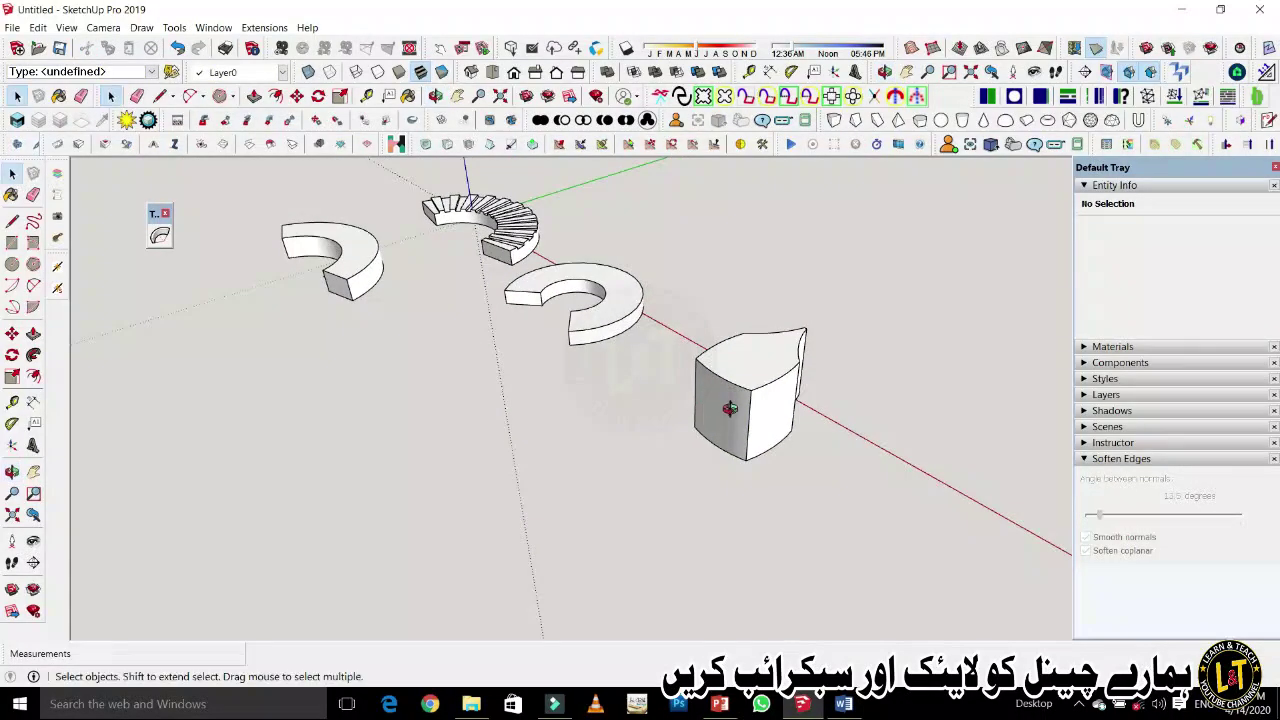
pyautogui.scroll(2, 738, 418)
pyautogui.scroll(-1, 750, 386)
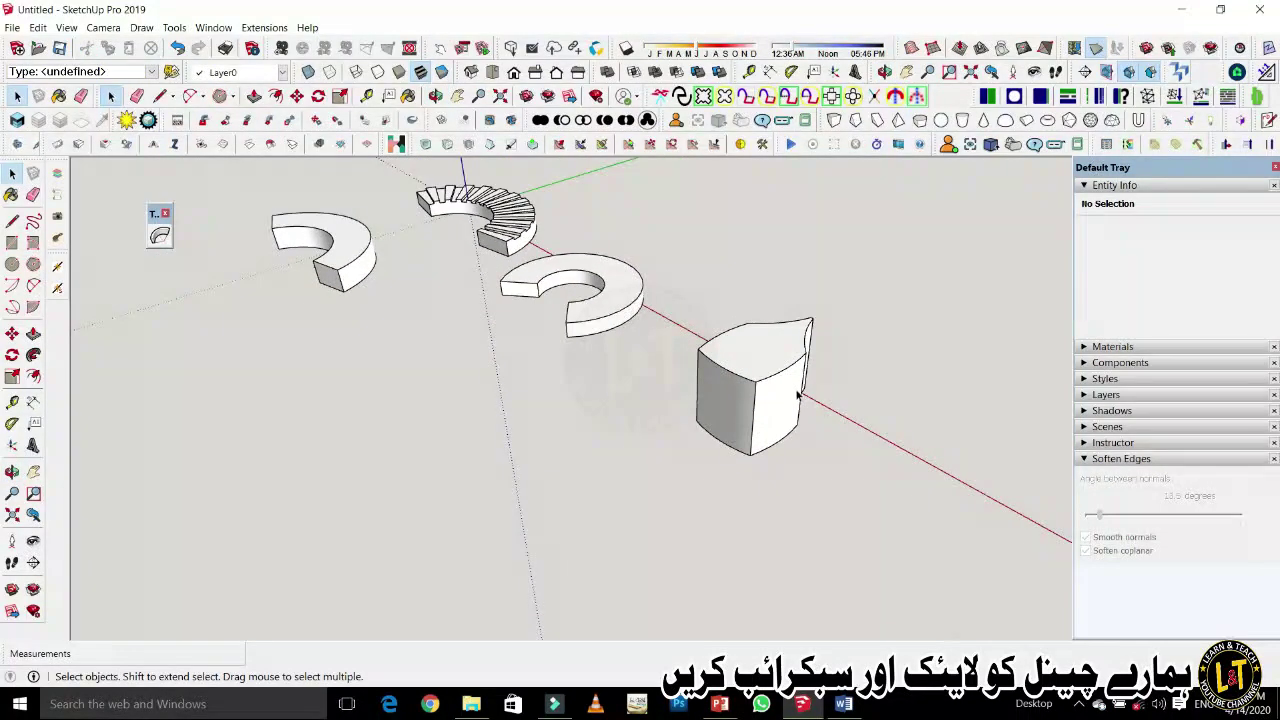
pyautogui.scroll(-3, 797, 395)
pyautogui.moveTo(597, 466); pyautogui.dragTo(723, 423, button='middle')
pyautogui.scroll(2, 752, 432)
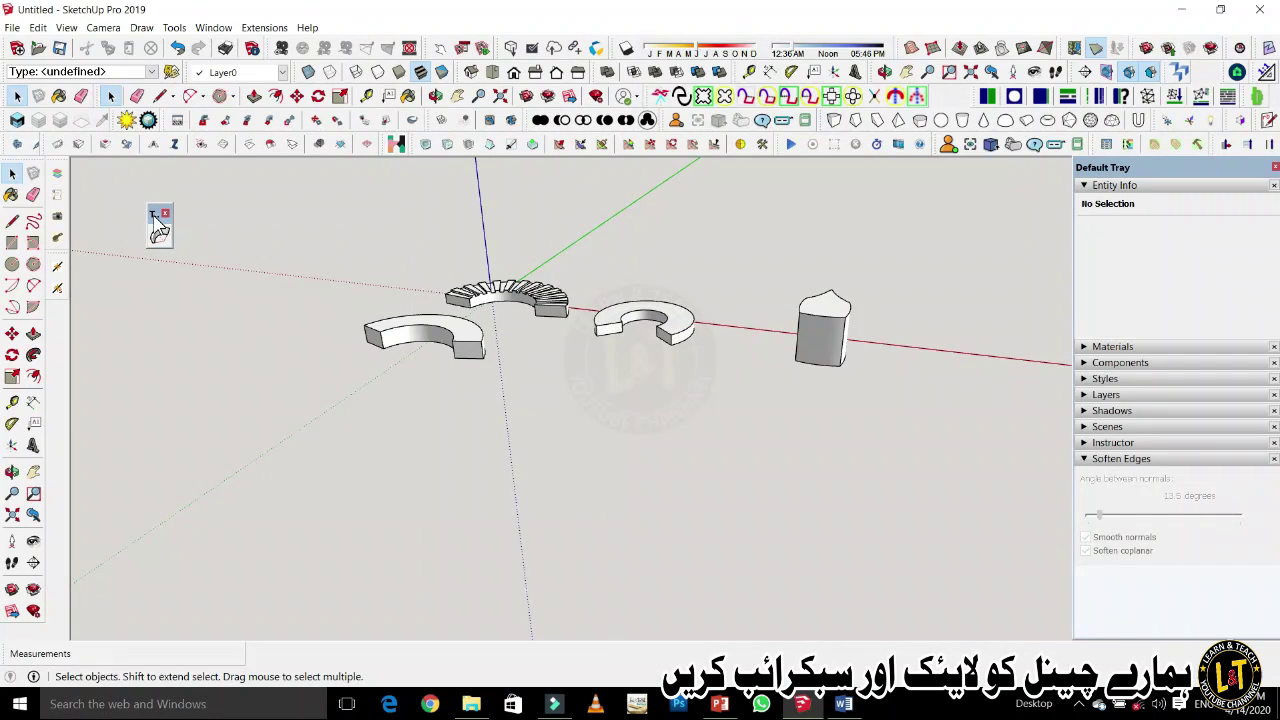
# Try to open the Extension Warehouse.
pyautogui.click(212, 28)
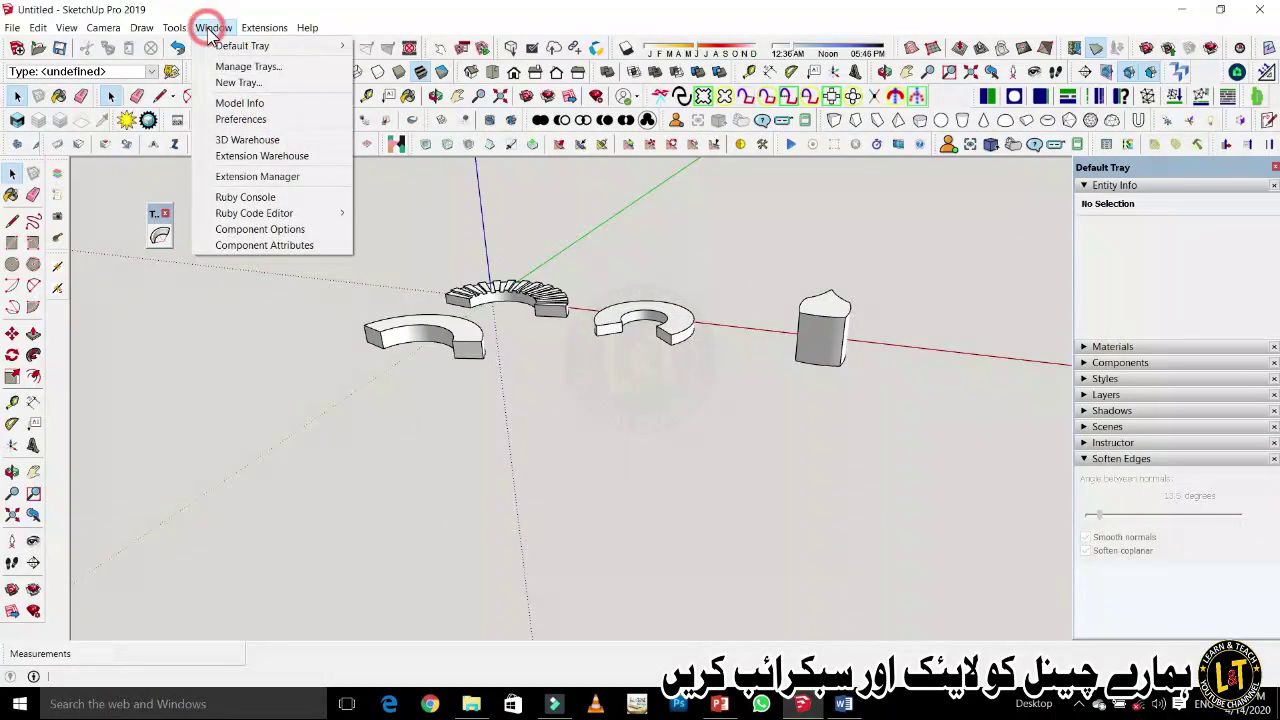
pyautogui.click(270, 157)
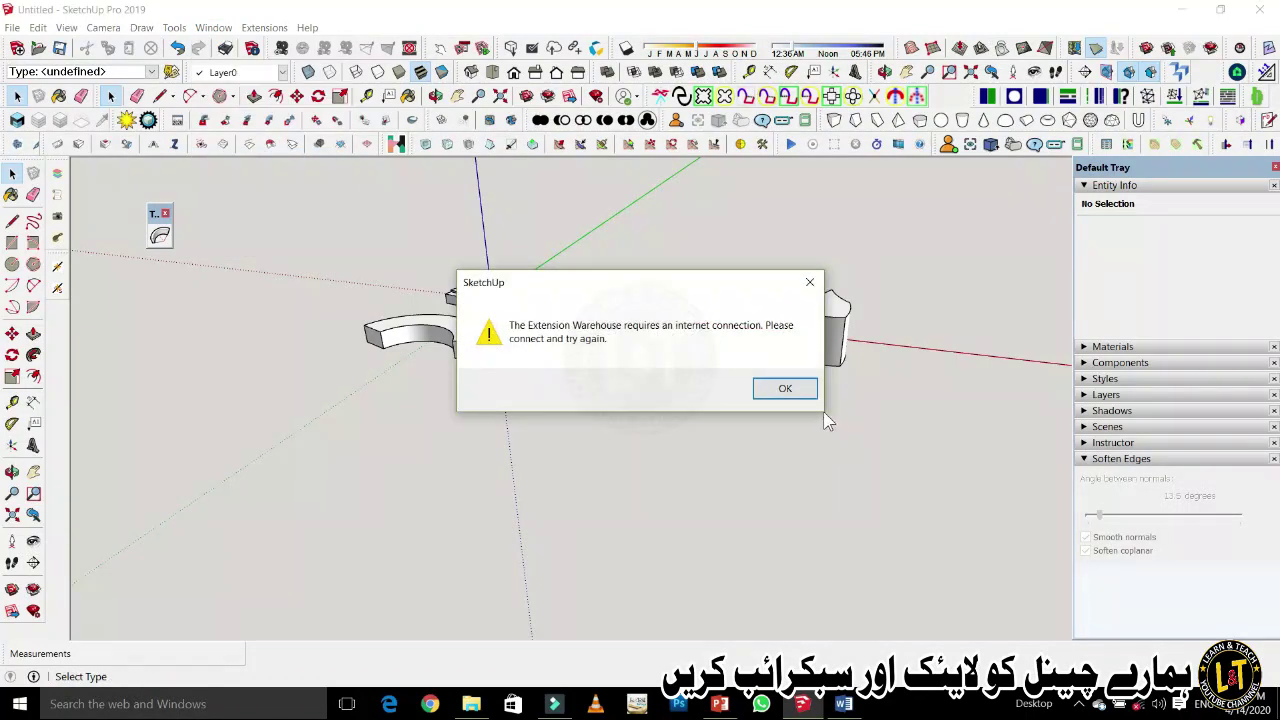
pyautogui.click(790, 394)
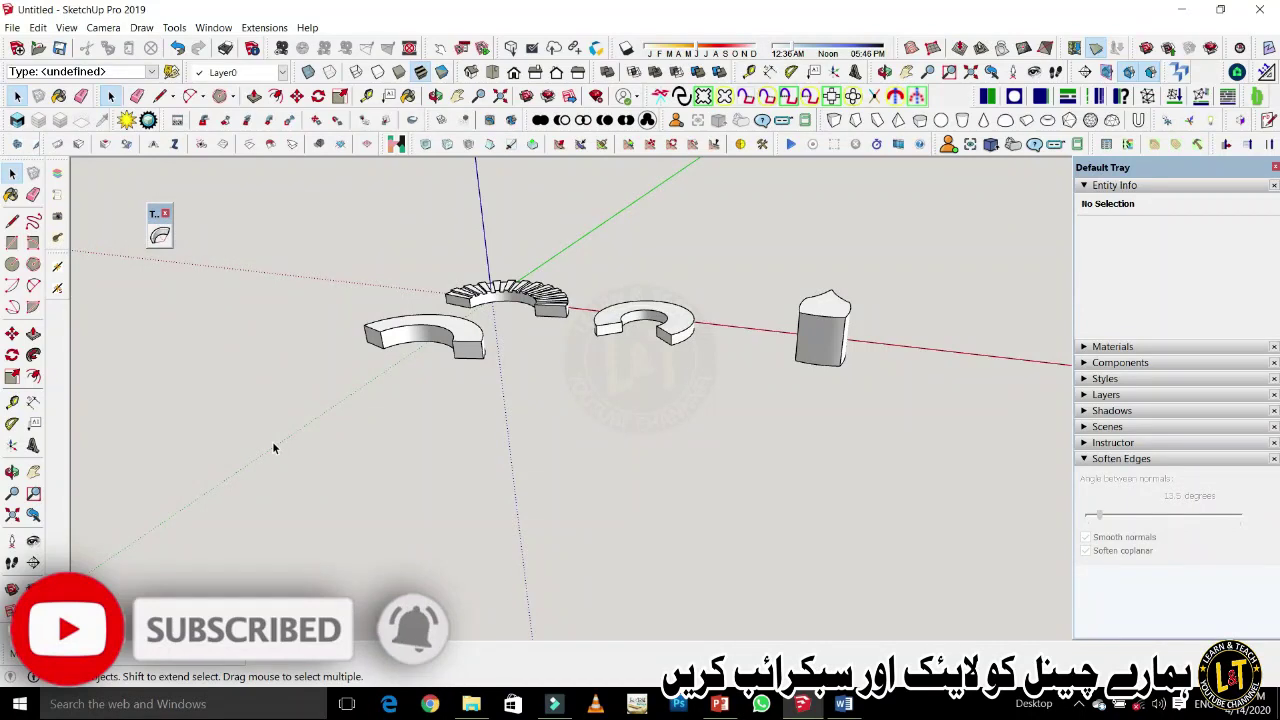
pyautogui.moveTo(283, 526); pyautogui.dragTo(636, 555, button='middle')
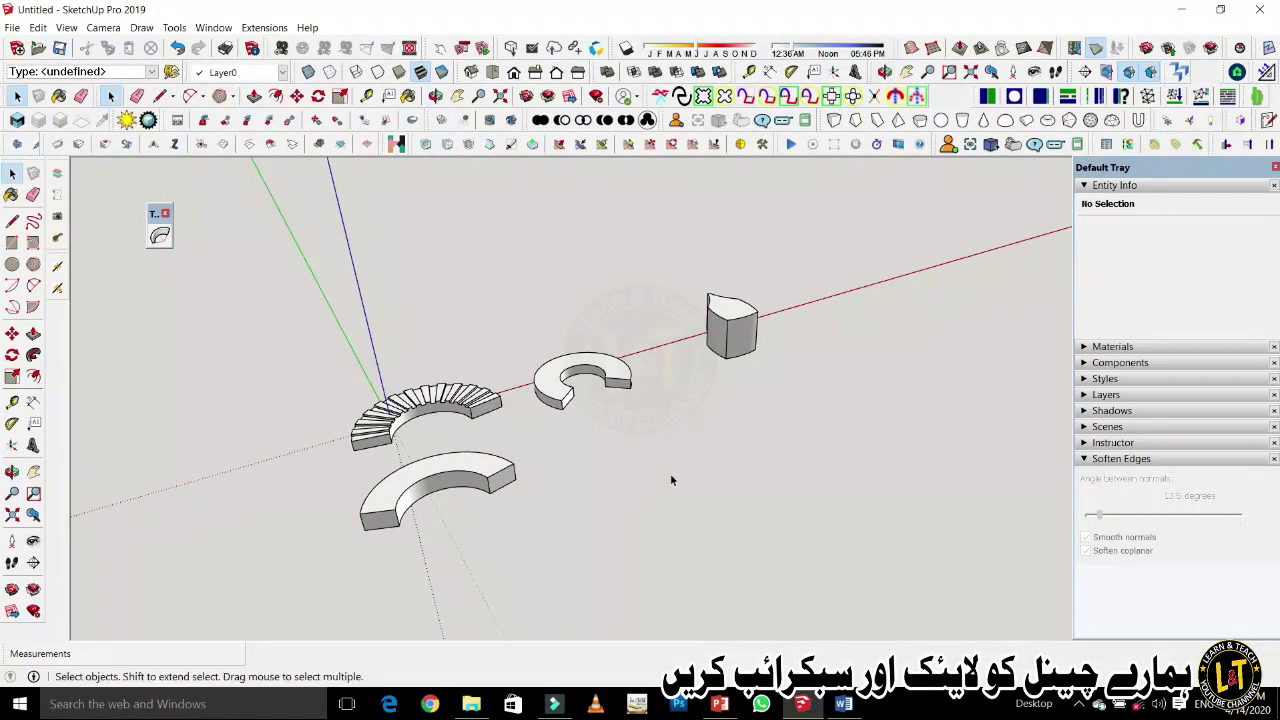